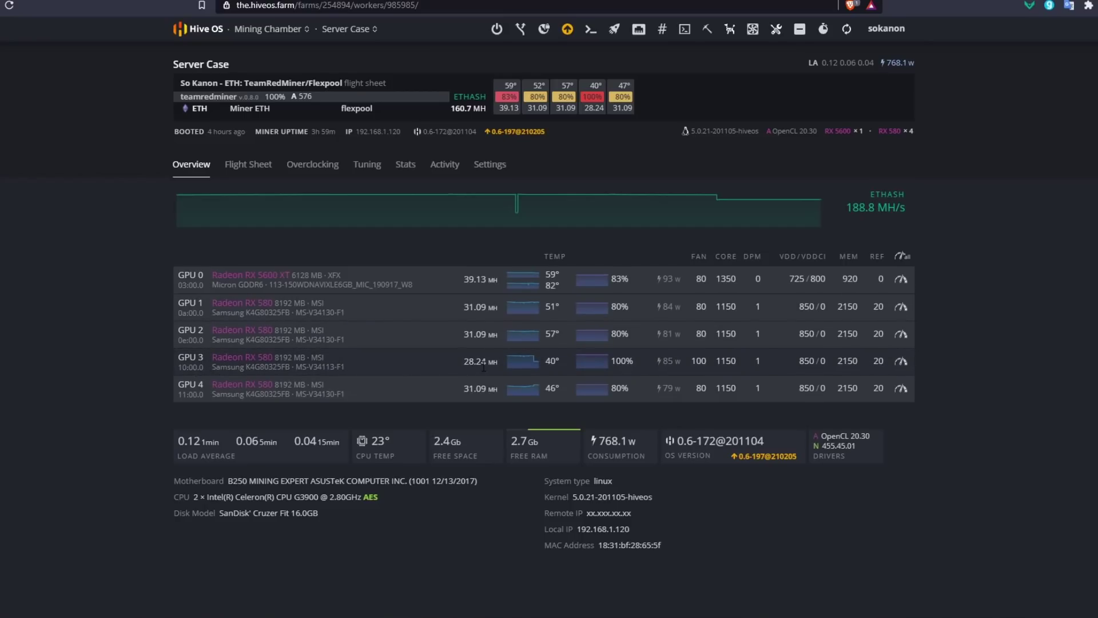
Review GPU 3's hashrate in Hive OS and the -rxboost 20 and -mt 2 options in start_miner.bat
{"action": "left_click_drag", "start_coordinate": [484, 363], "coordinate": [475, 362]}
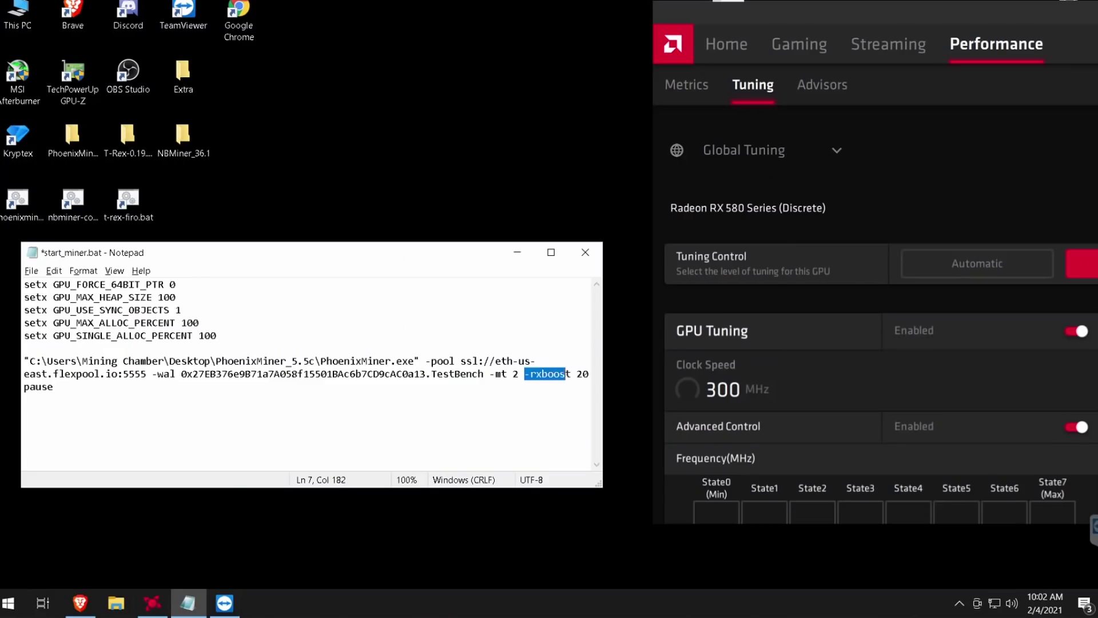
{"action": "left_click_drag", "start_coordinate": [569, 373], "coordinate": [589, 374]}
{"action": "left_click", "coordinate": [531, 373]}
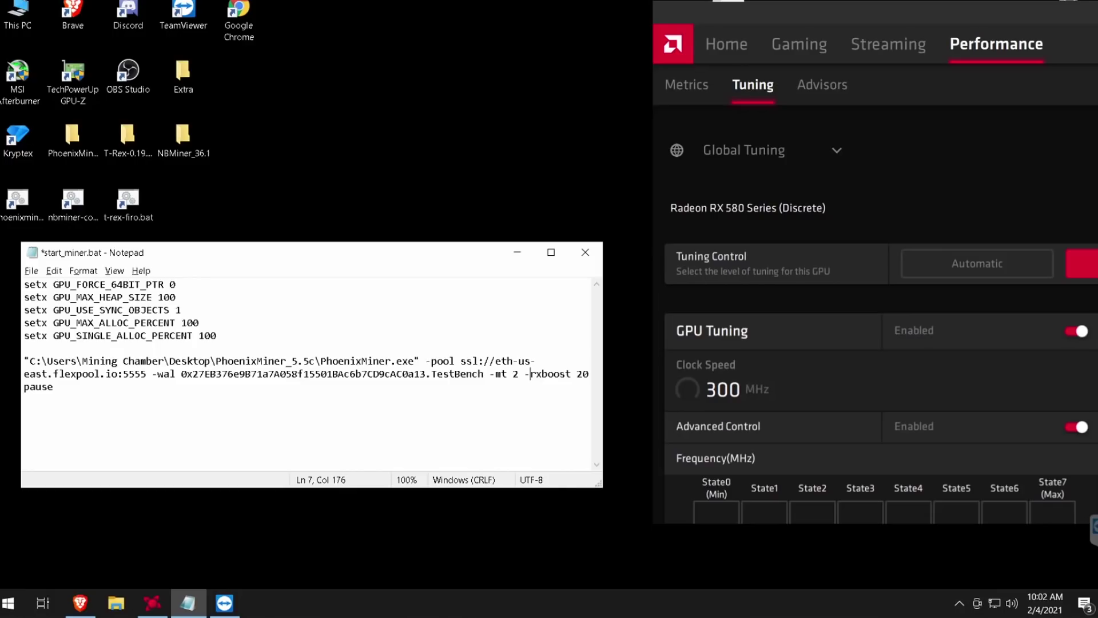
{"action": "left_click_drag", "start_coordinate": [490, 374], "coordinate": [518, 373]}
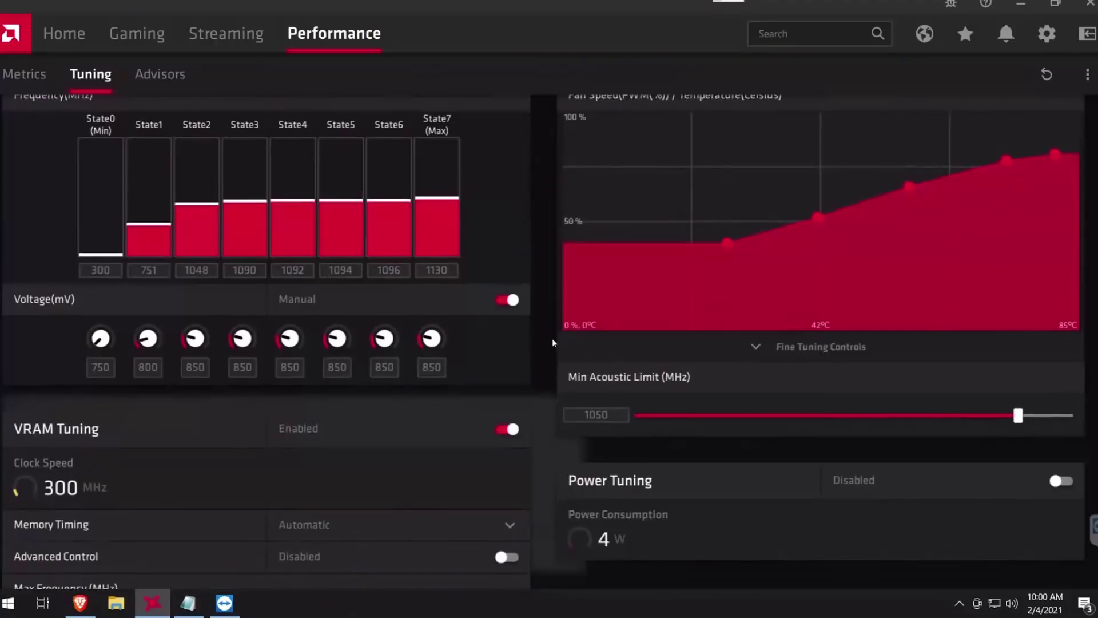
Examine the Radeon RX 580 tuning settings: core frequency and voltage states, memory timing, maximum VRAM frequency and fan curve
{"action": "scroll", "coordinate": [552, 343], "scroll_direction": "up", "scroll_amount": 3}
{"action": "scroll", "coordinate": [547, 400], "scroll_direction": "down", "scroll_amount": 2}
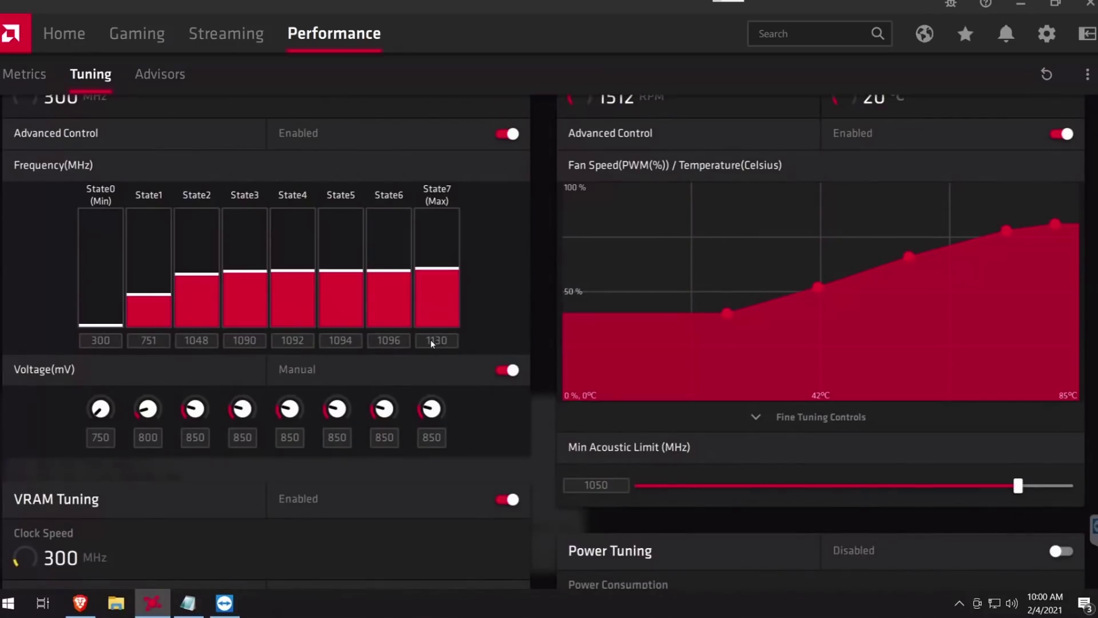
{"action": "scroll", "coordinate": [466, 439], "scroll_direction": "down", "scroll_amount": 3}
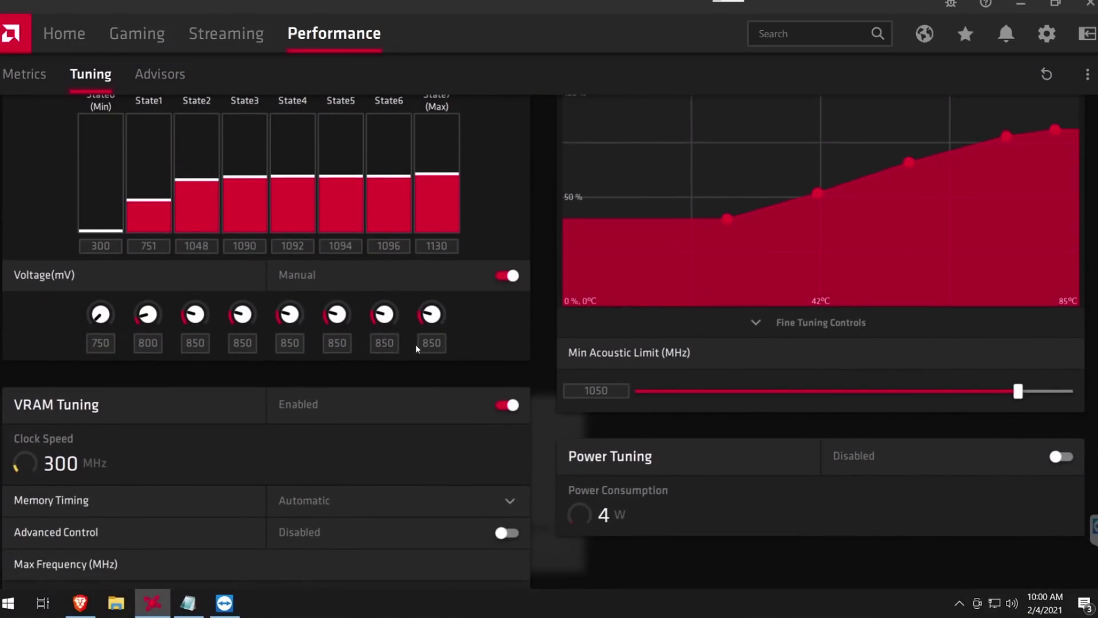
{"action": "scroll", "coordinate": [504, 388], "scroll_direction": "down", "scroll_amount": 1}
{"action": "scroll", "coordinate": [532, 406], "scroll_direction": "down", "scroll_amount": 2}
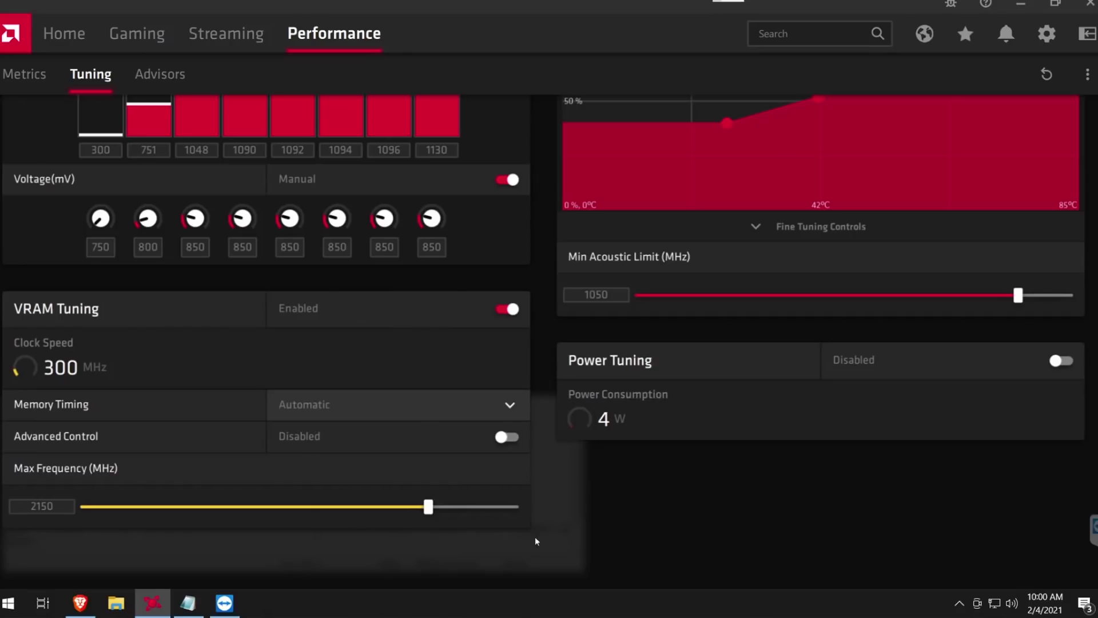
{"action": "scroll", "coordinate": [524, 350], "scroll_direction": "up", "scroll_amount": 4}
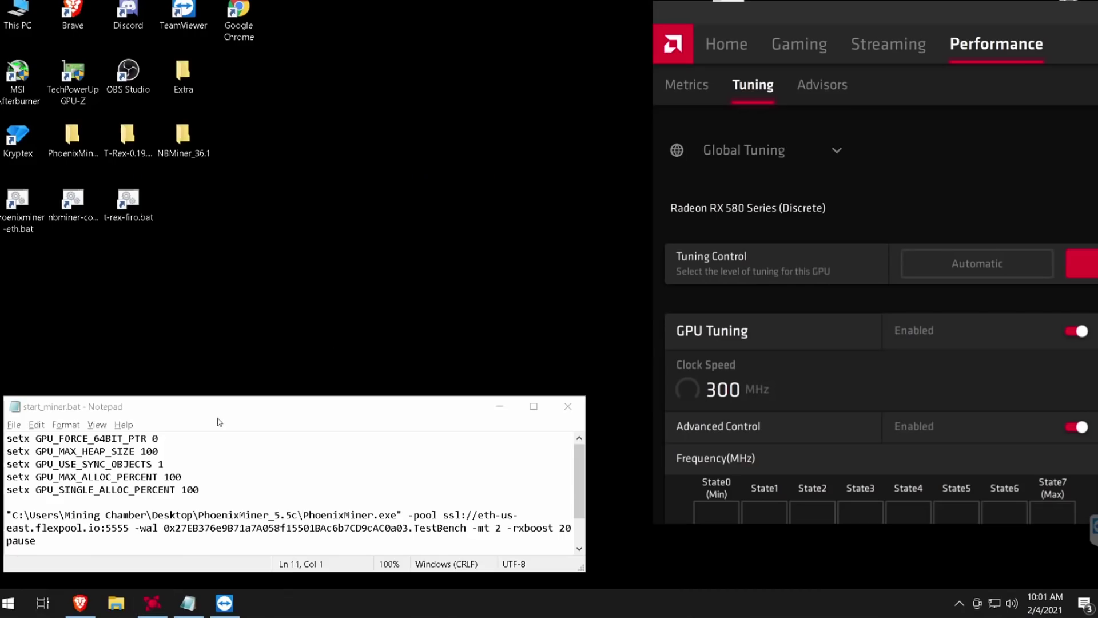
Bring the start_miner.bat window higher on the desktop and highlight its -mt 2 and -rxboost 20 options
{"action": "left_click_drag", "start_coordinate": [228, 407], "coordinate": [249, 251]}
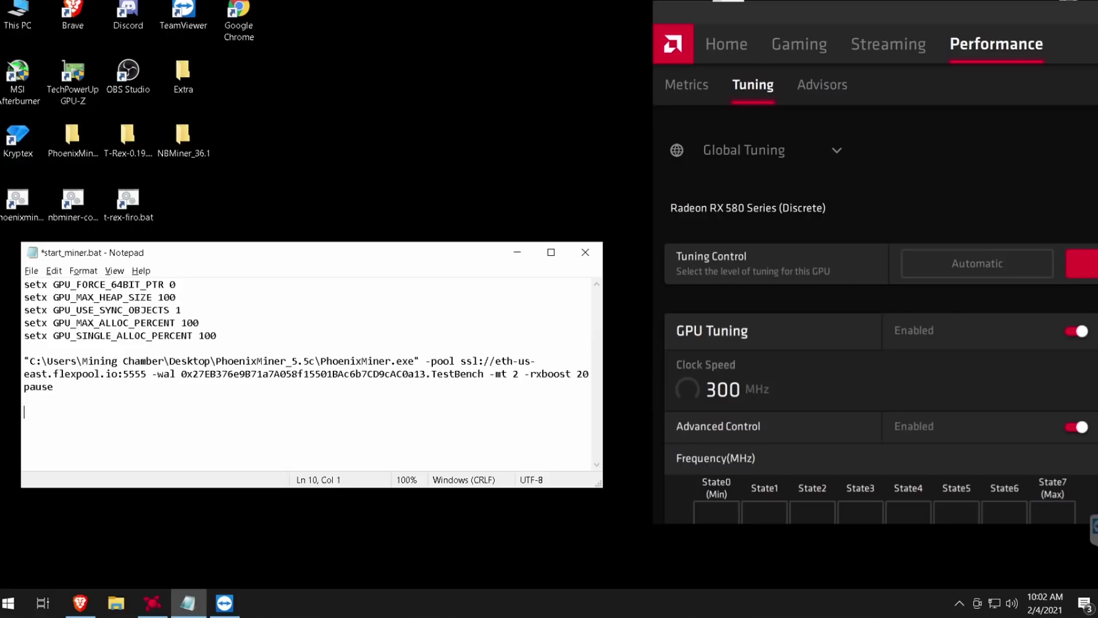
{"action": "left_click_drag", "start_coordinate": [490, 374], "coordinate": [589, 374]}
{"action": "left_click", "coordinate": [554, 374]}
{"action": "left_click", "coordinate": [531, 374]}
{"action": "left_click_drag", "start_coordinate": [490, 373], "coordinate": [519, 373]}
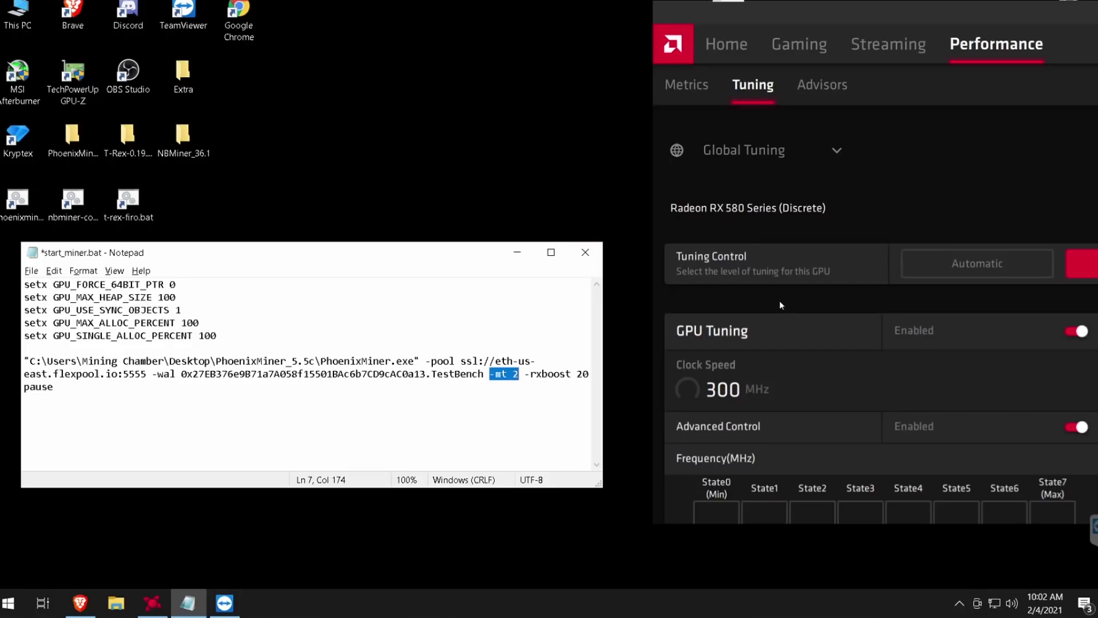
Check the Memory Timing setting under VRAM Tuning in AMD Radeon Software
{"action": "scroll", "coordinate": [779, 306], "scroll_direction": "down", "scroll_amount": 3}
{"action": "scroll", "coordinate": [730, 287], "scroll_direction": "down", "scroll_amount": 8}
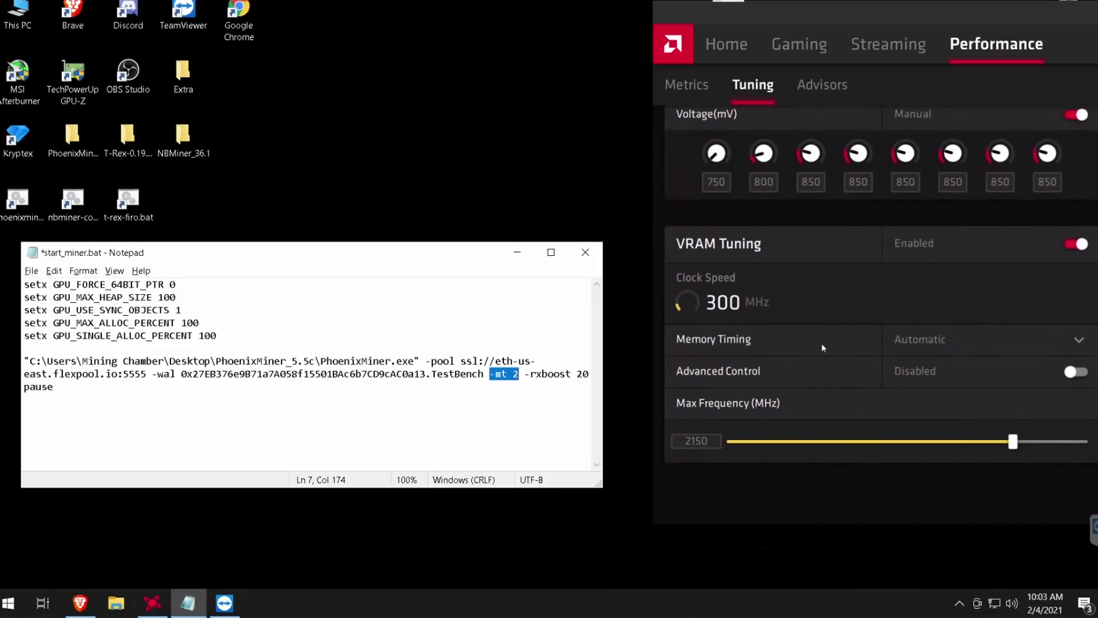
{"action": "left_click", "coordinate": [981, 348]}
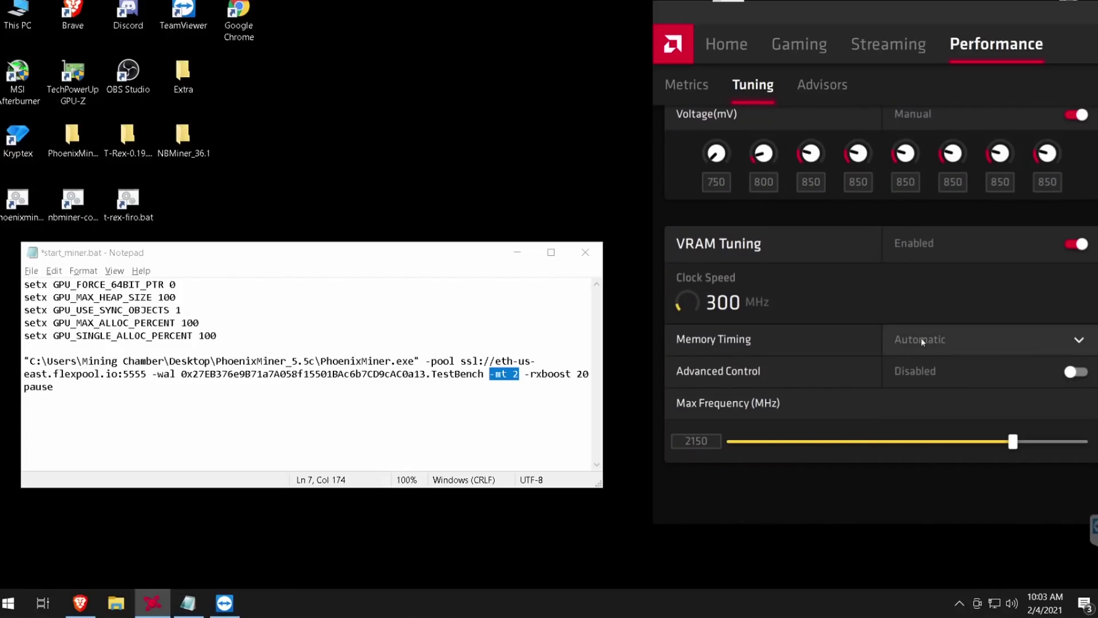
Try setting the -mt option to 1 in the PhoenixMiner command line of start_miner.bat
{"action": "left_click", "coordinate": [461, 361]}
{"action": "mouse_move", "coordinate": [520, 373]}
{"action": "left_mouse_down"}
{"action": "mouse_move", "coordinate": [506, 373]}
{"action": "mouse_move", "coordinate": [525, 374]}
{"action": "left_mouse_up"}
{"action": "type", "text": "1"}
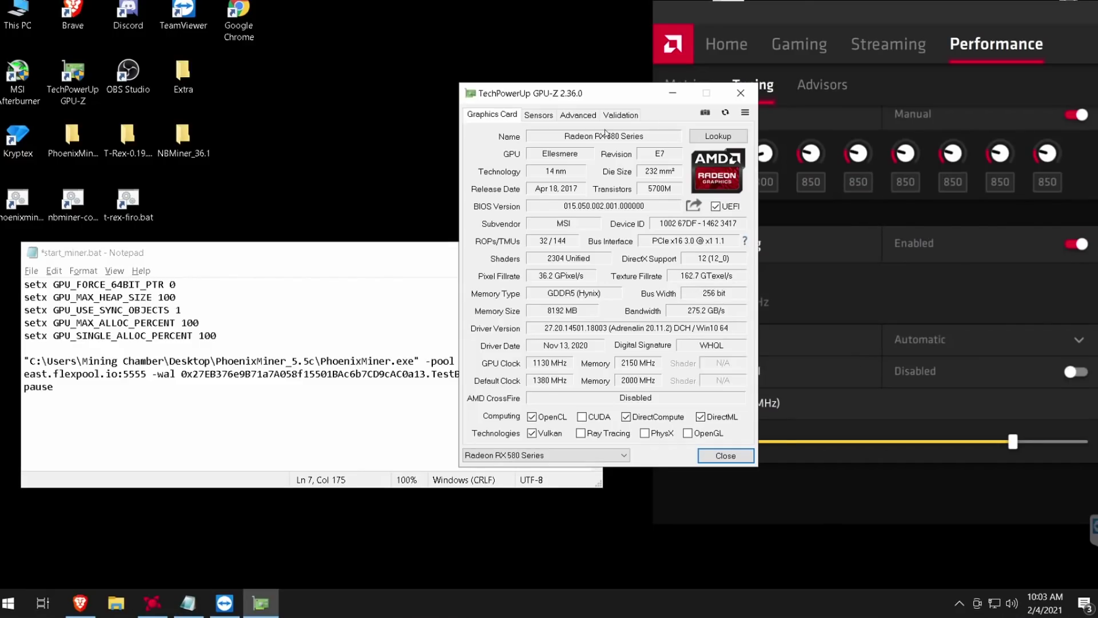
Check the card's details in GPU-Z and set the -mt option in start_miner.bat back to 2
{"action": "mouse_move", "coordinate": [614, 140]}
{"action": "left_click", "coordinate": [54, 386]}
{"action": "left_click", "coordinate": [519, 374]}
{"action": "key", "text": "shift+Left"}
{"action": "type", "text": "2"}
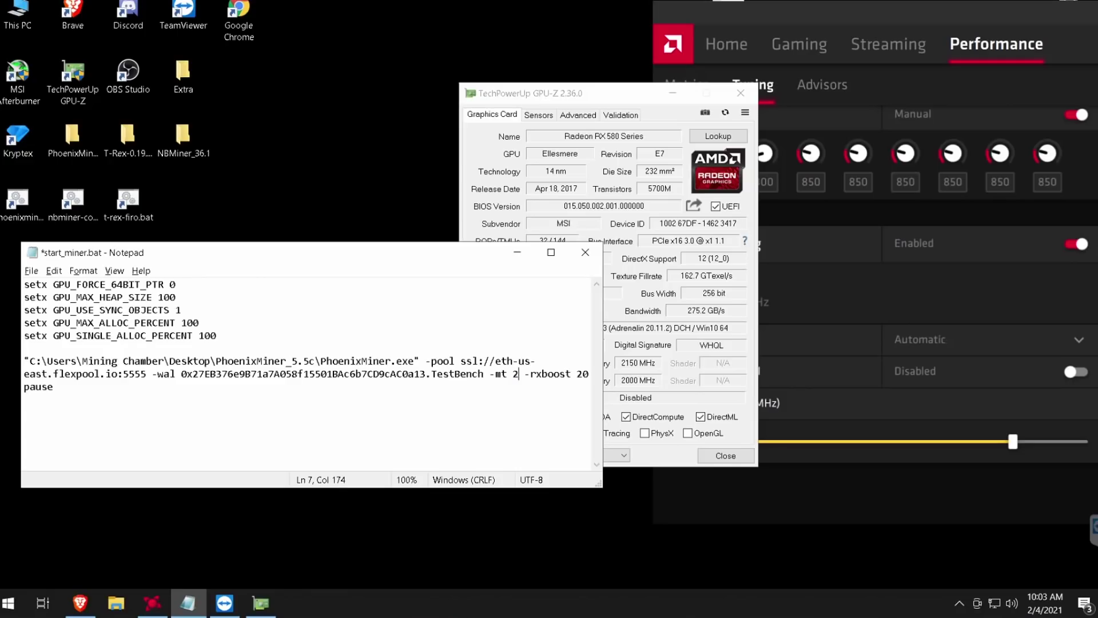
Delete the -mt 2 -rxboost 20 options from the PhoenixMiner command line and save start_miner.bat
{"action": "left_click_drag", "start_coordinate": [489, 373], "coordinate": [582, 375]}
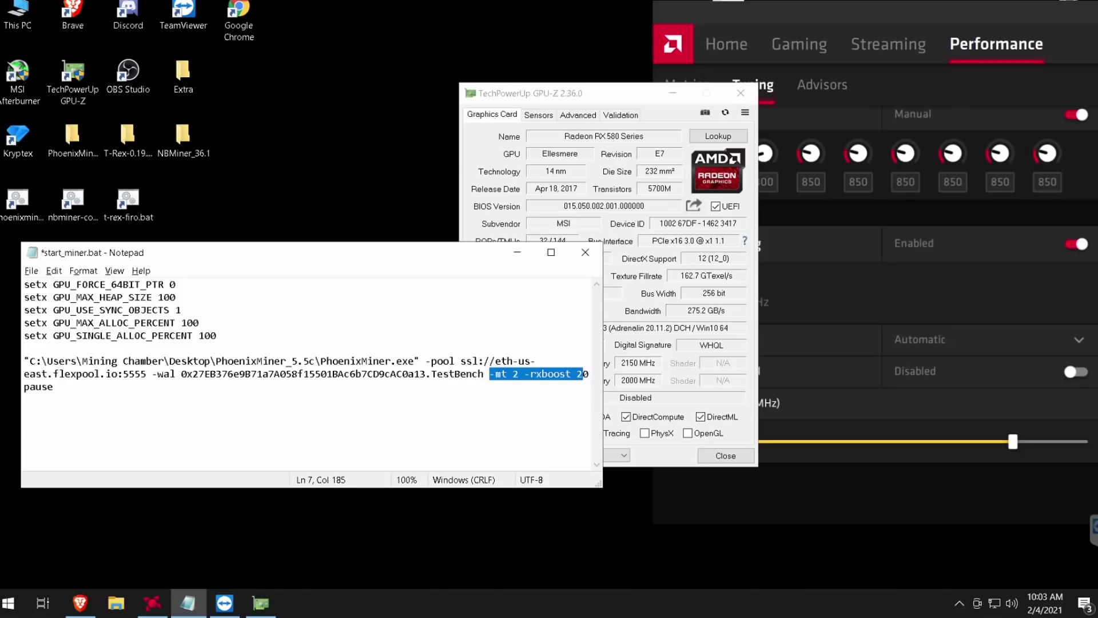
{"action": "key", "text": "BackSpace"}
{"action": "key", "text": "Right"}
{"action": "key", "text": "BackSpace"}
{"action": "key", "text": "ctrl+s"}
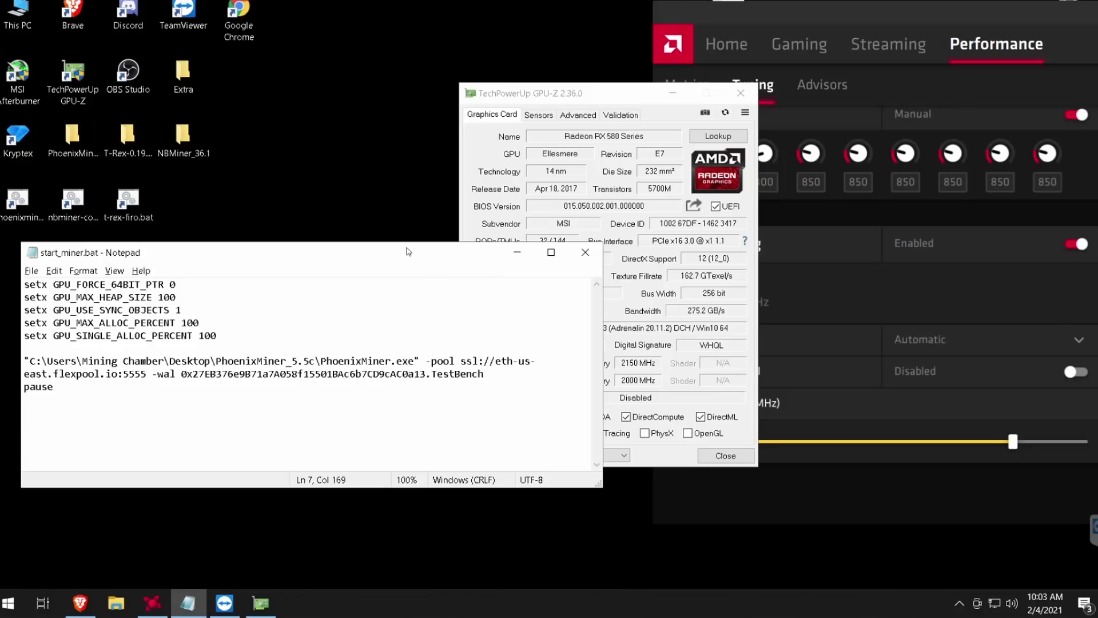
Clear the Notepad window from the desktop shortcuts and run phoenixminer-eth.bat as administrator
{"action": "left_click_drag", "start_coordinate": [340, 249], "coordinate": [336, 280]}
{"action": "left_click", "coordinate": [26, 205]}
{"action": "right_click", "coordinate": [26, 205]}
{"action": "left_click", "coordinate": [74, 345]}
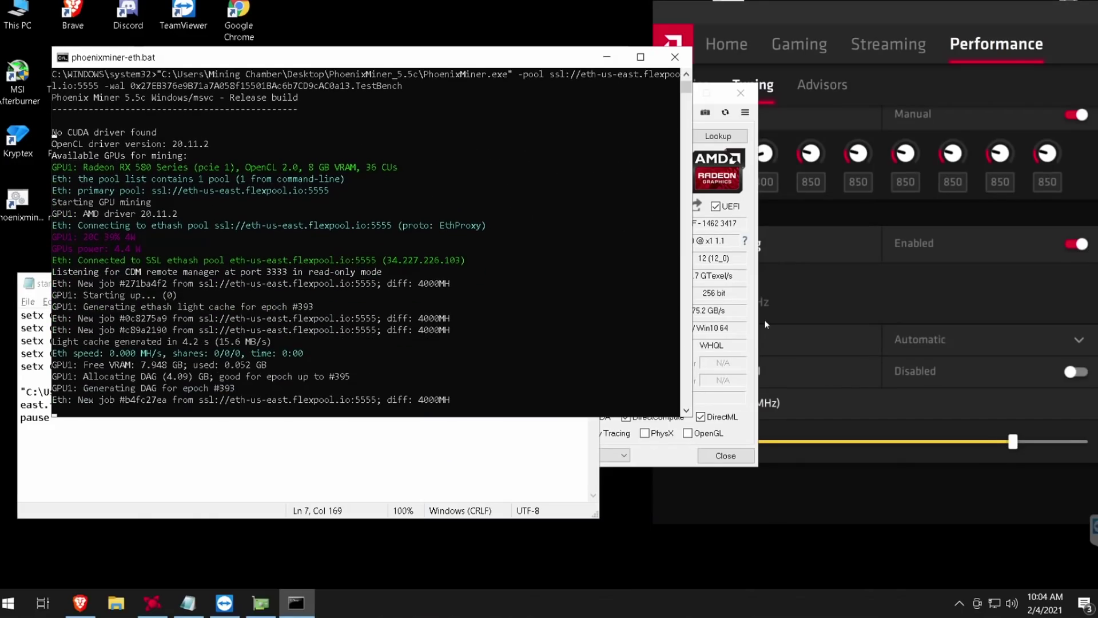
Place the GPU-Z window beside the miner console and show its sensor readings
{"action": "left_click", "coordinate": [722, 93]}
{"action": "left_click_drag", "start_coordinate": [722, 93], "coordinate": [970, 59]}
{"action": "left_click", "coordinate": [787, 82]}
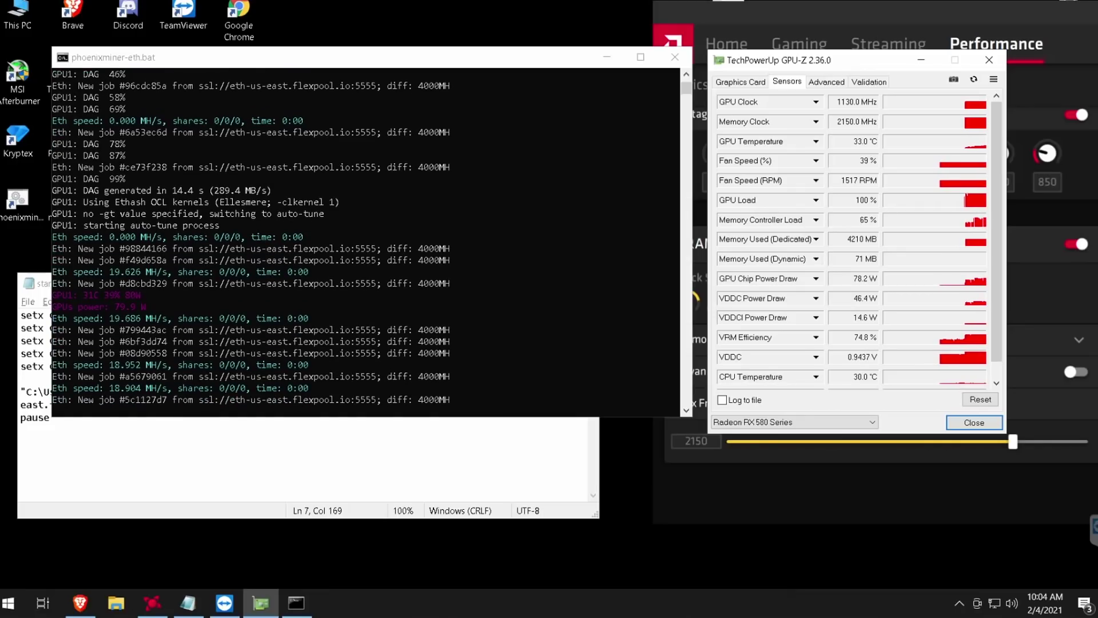
Stop the miner, restore the deleted -mt 2 -rxboost 20 options in start_miner.bat and save the file
{"action": "left_click", "coordinate": [578, 385]}
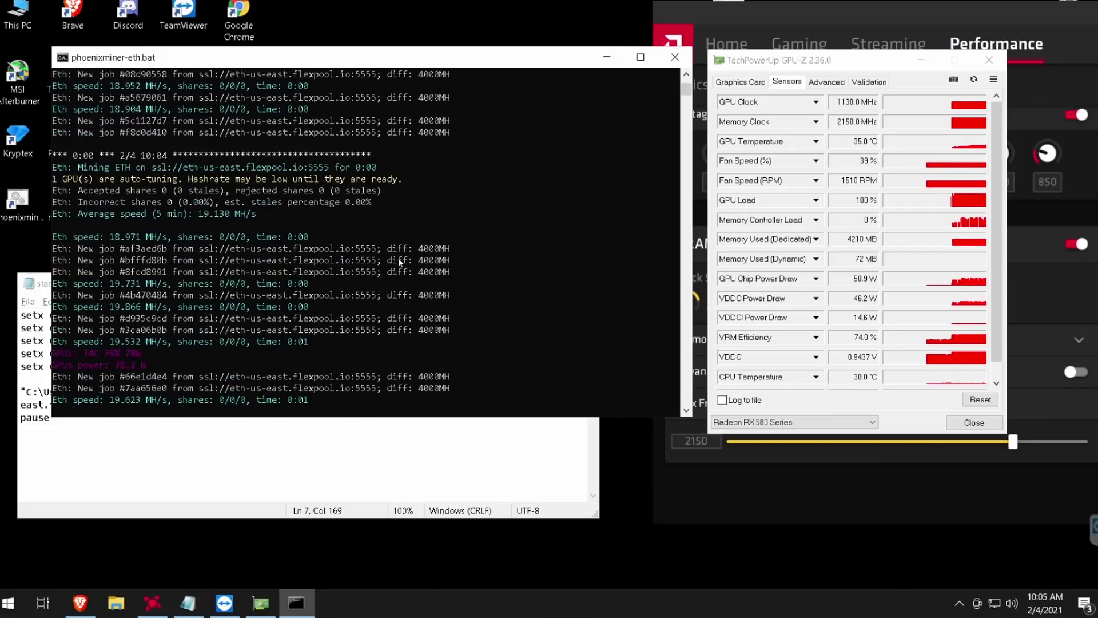
{"action": "key", "text": "ctrl+c"}
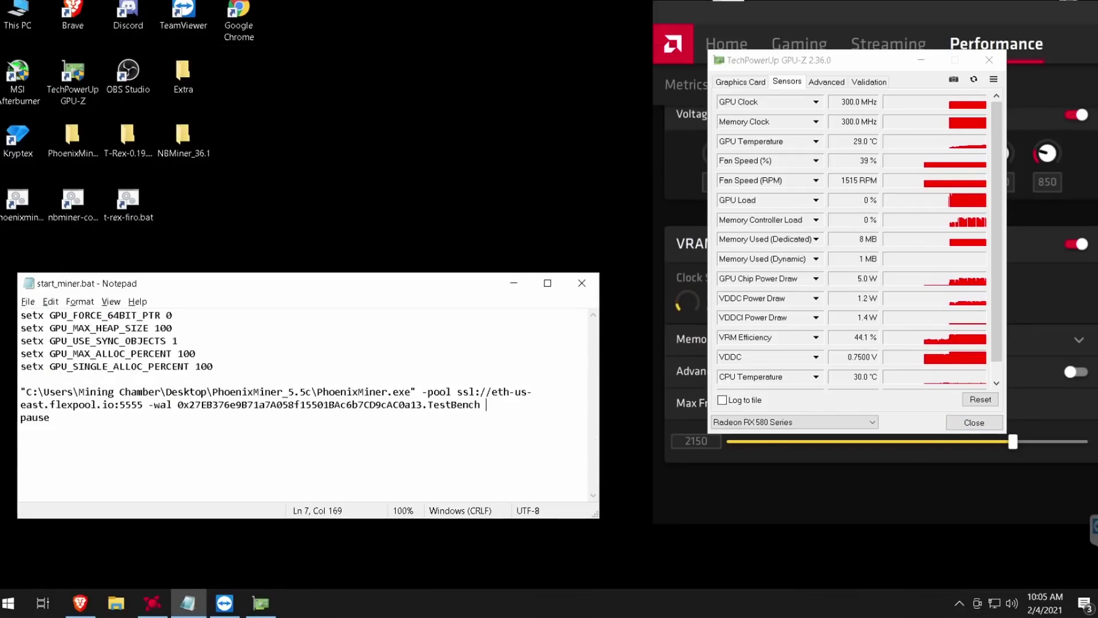
{"action": "key", "text": "ctrl+z"}
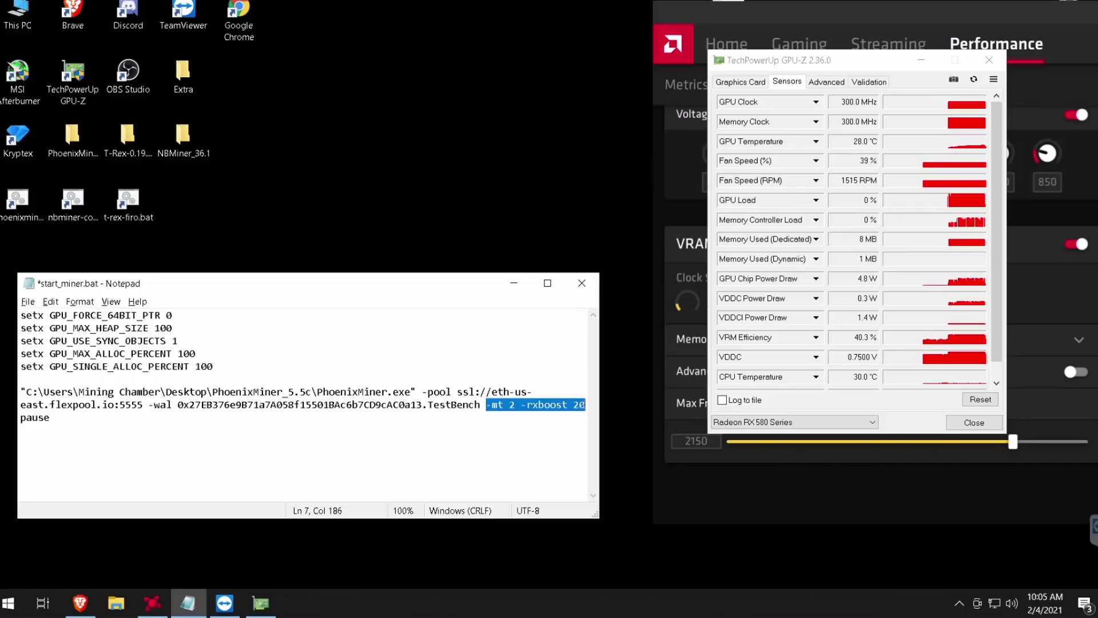
{"action": "left_click", "coordinate": [50, 417]}
{"action": "key", "text": "Up"}
{"action": "key", "text": "End"}
{"action": "key", "text": "Left"}
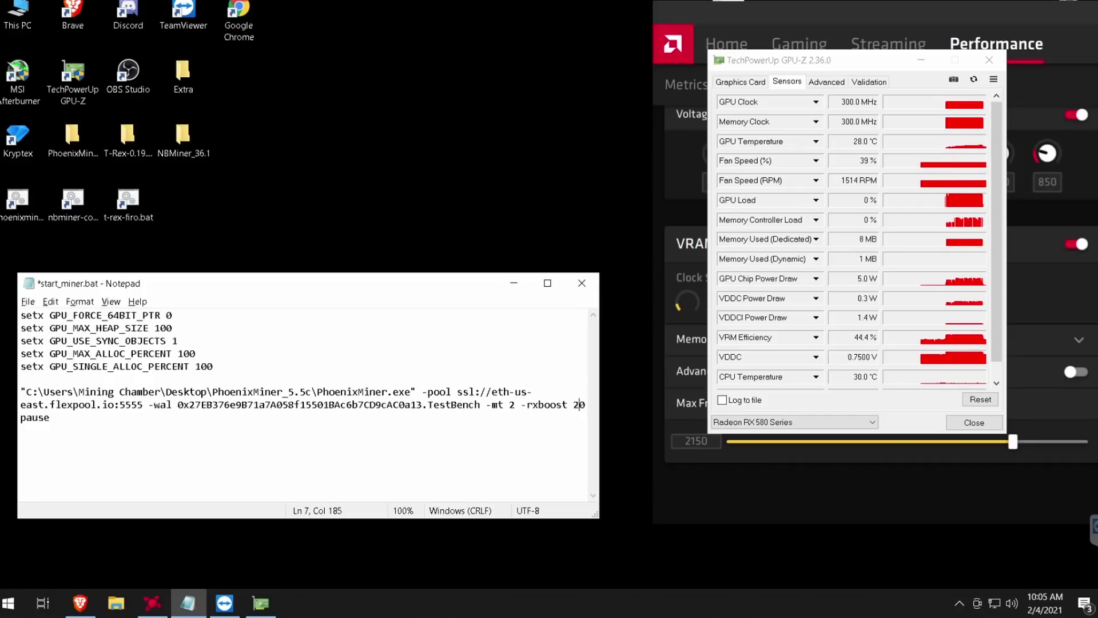
{"action": "key", "text": "ctrl+s"}
{"action": "left_click", "coordinate": [22, 206]}
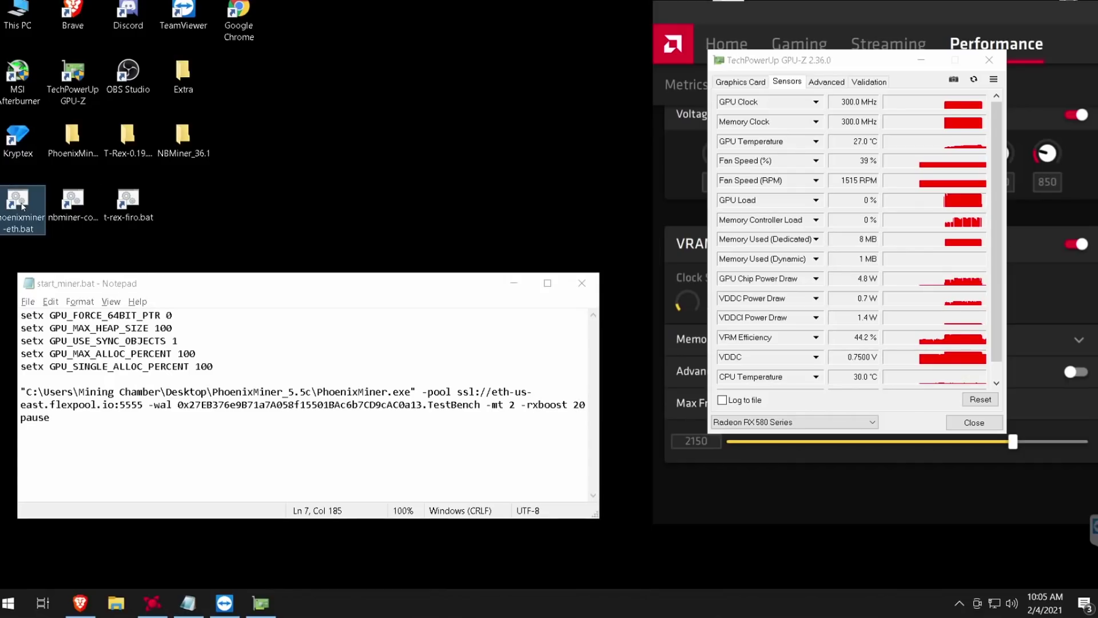
{"action": "right_click", "coordinate": [19, 195]}
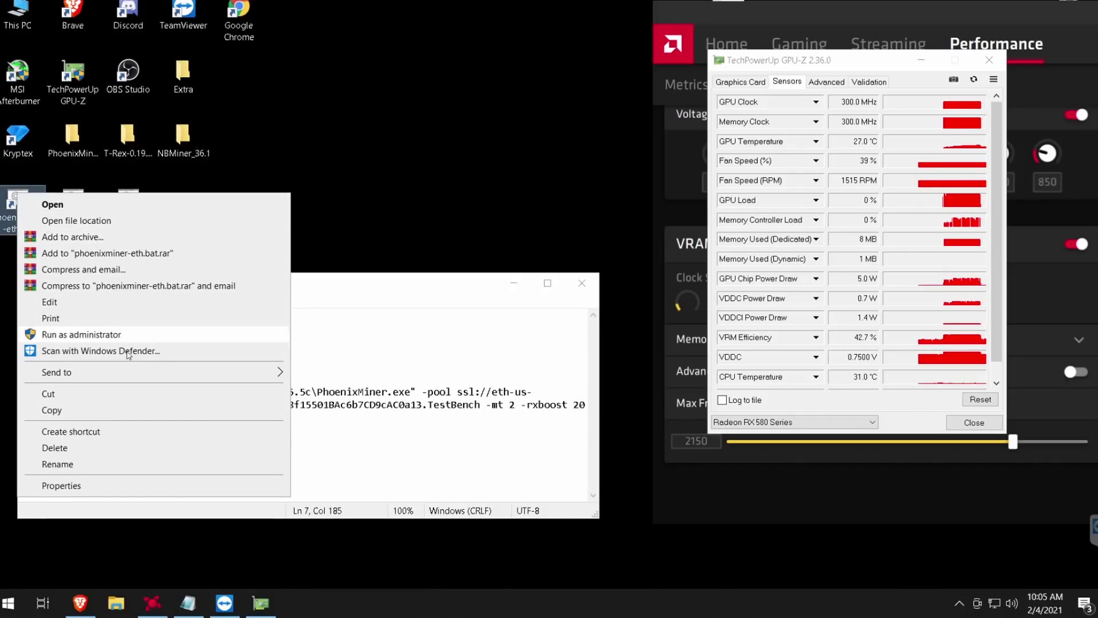
{"action": "left_click", "coordinate": [388, 393]}
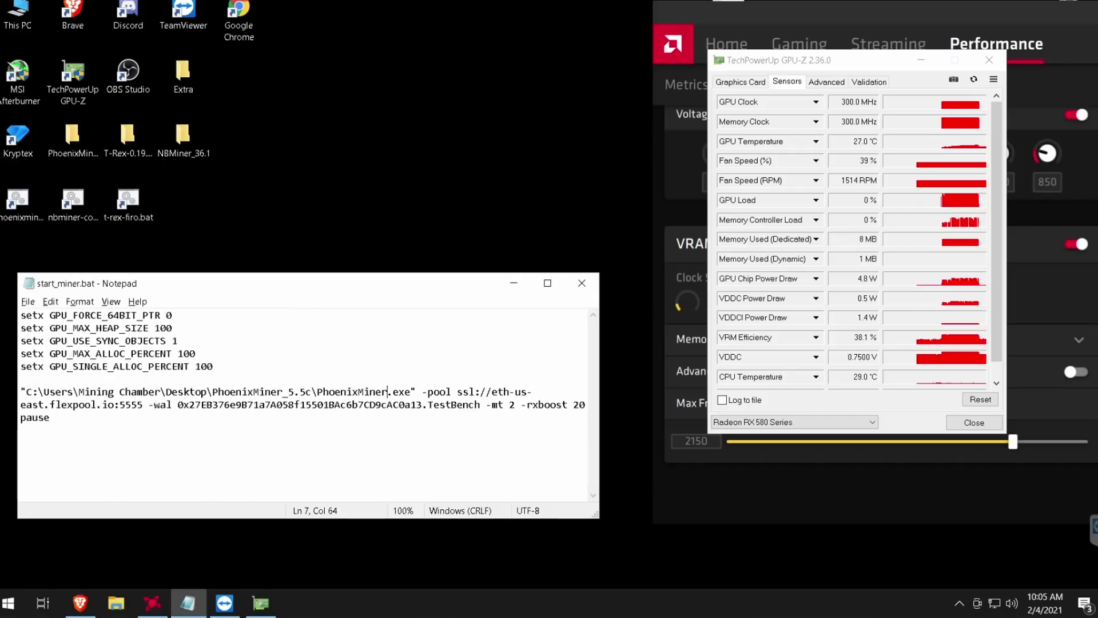
Review the restored -mt 2 and -rxboost options in the PhoenixMiner command line
{"action": "left_click_drag", "start_coordinate": [486, 404], "coordinate": [519, 404]}
{"action": "left_click", "coordinate": [526, 404]}
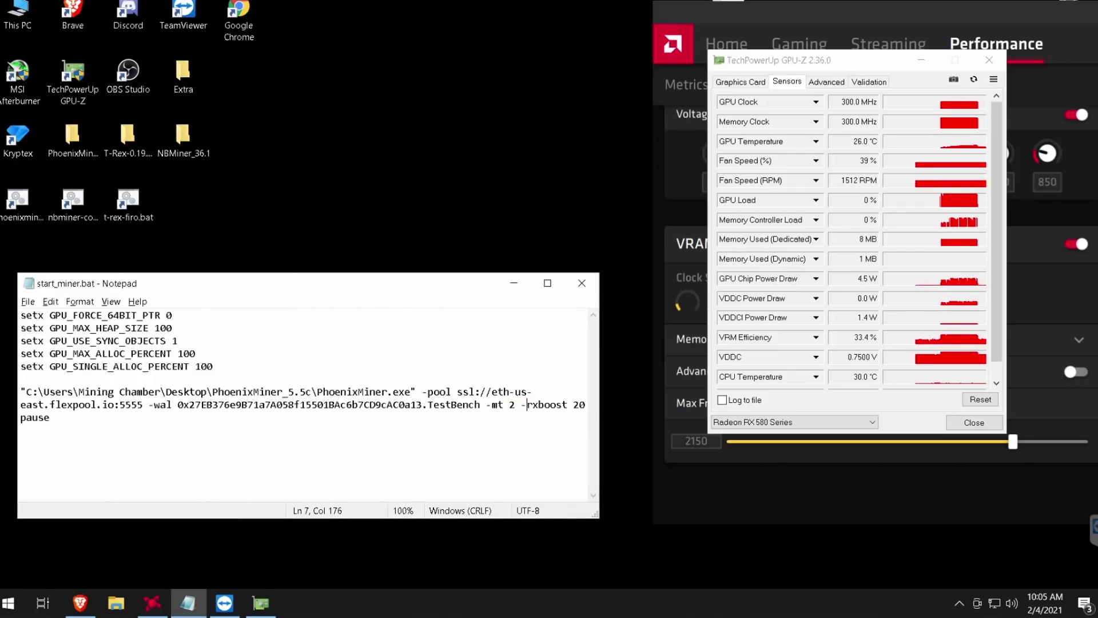
{"action": "left_click", "coordinate": [531, 405]}
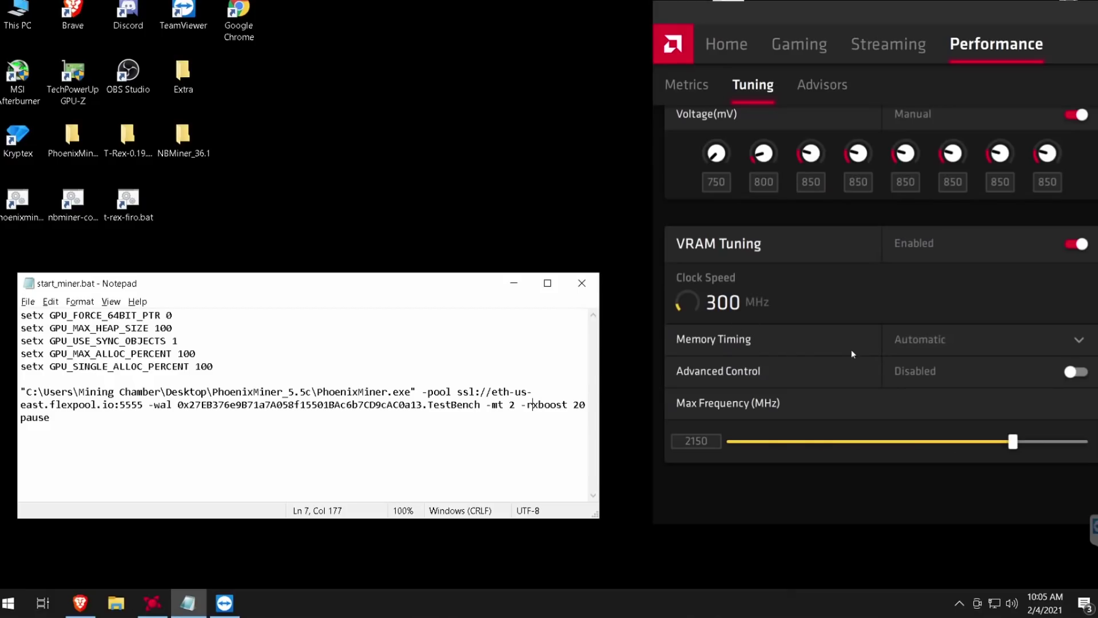
Run phoenixminer-eth.bat as administrator and allow the Windows Command Processor to make changes
{"action": "right_click", "coordinate": [8, 195]}
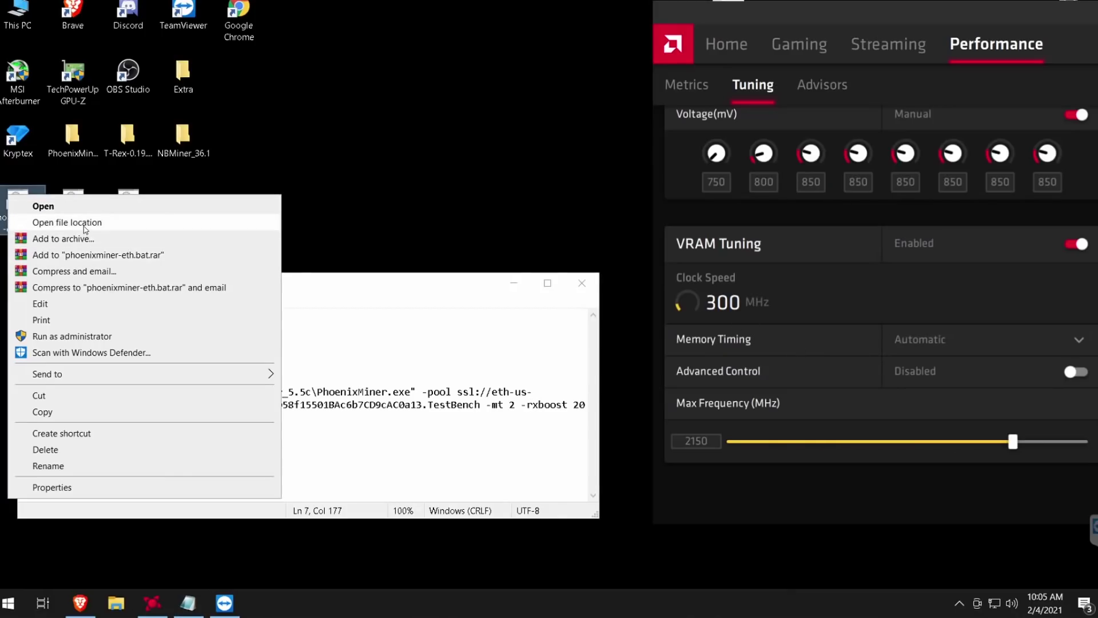
{"action": "left_click", "coordinate": [72, 336]}
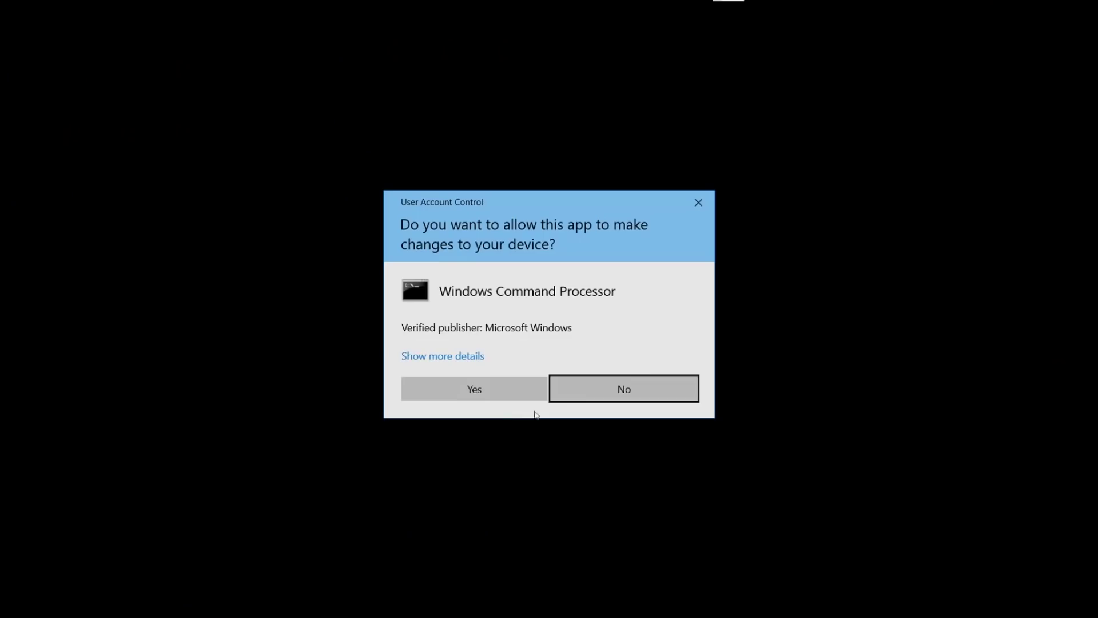
{"action": "left_click", "coordinate": [497, 389]}
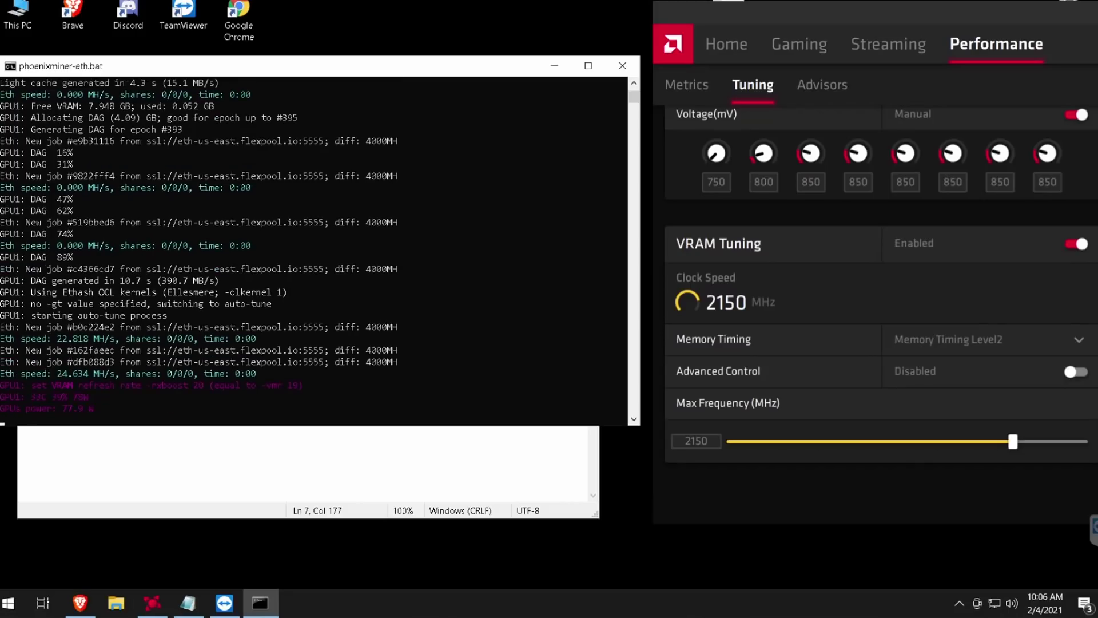
Restore GPU-Z to view its sensor readings and check the auto-tuned GT value in the miner console
{"action": "left_click", "coordinate": [959, 603]}
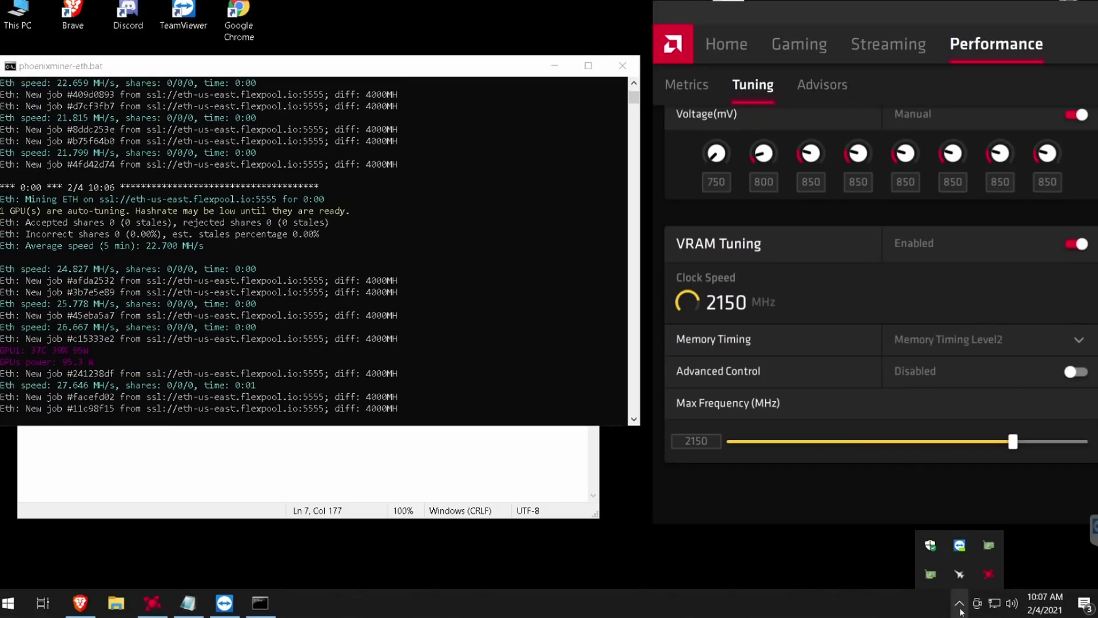
{"action": "right_click", "coordinate": [945, 574]}
{"action": "left_click", "coordinate": [927, 550]}
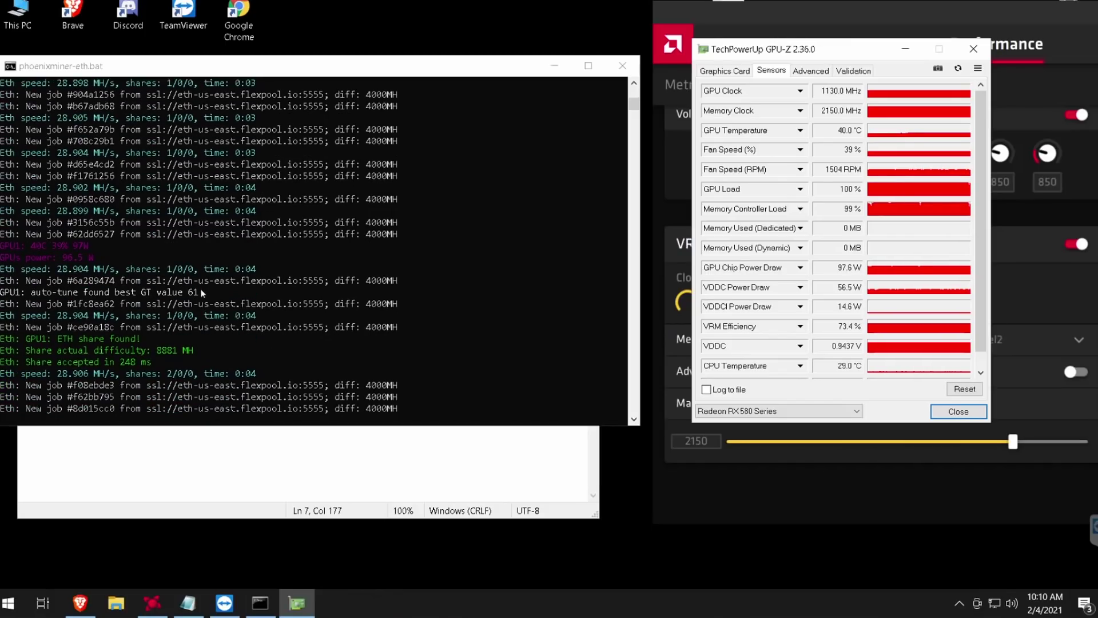
{"action": "left_click", "coordinate": [201, 288]}
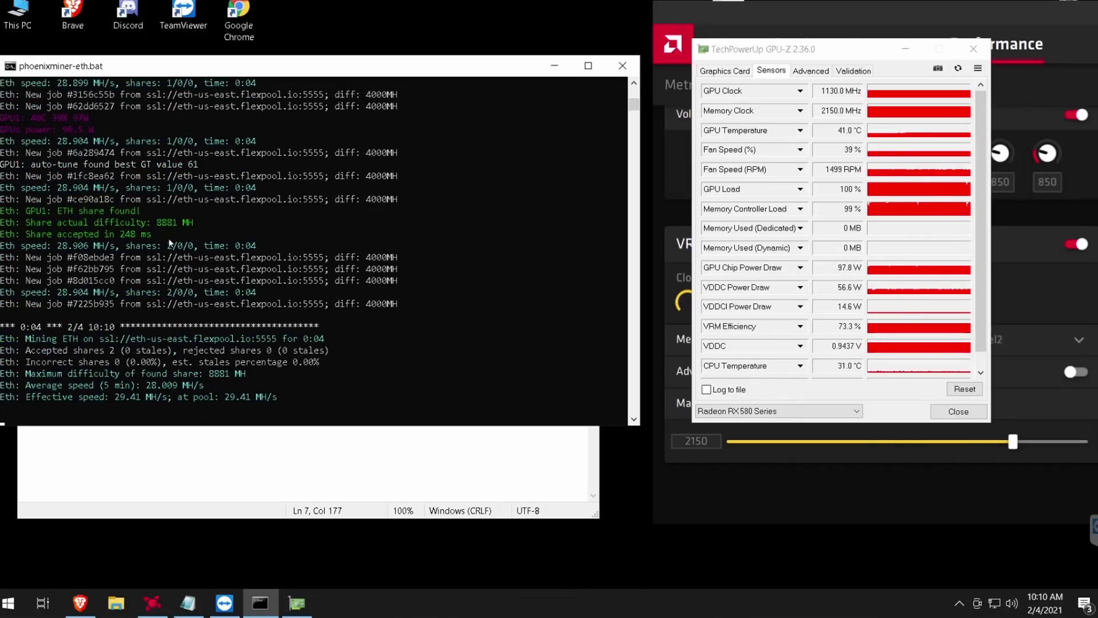
Close the miner and insert -gt 61 before -mt 2 in the PhoenixMiner command line of start_miner.bat
{"action": "left_click", "coordinate": [622, 65]}
{"action": "left_click", "coordinate": [487, 405]}
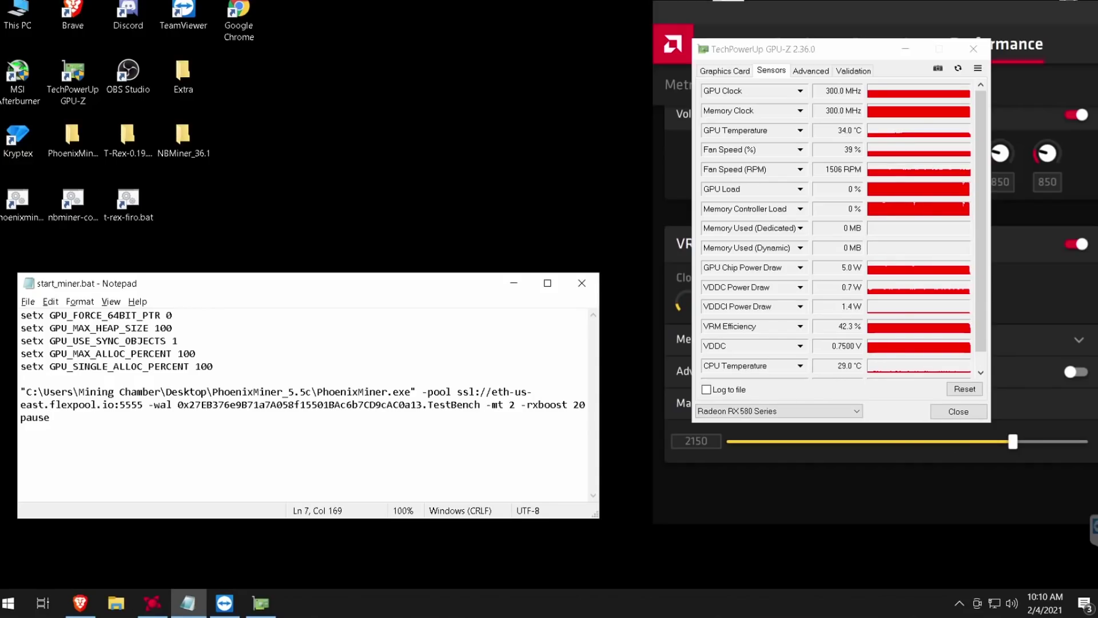
{"action": "type", "text": "-gt6"}
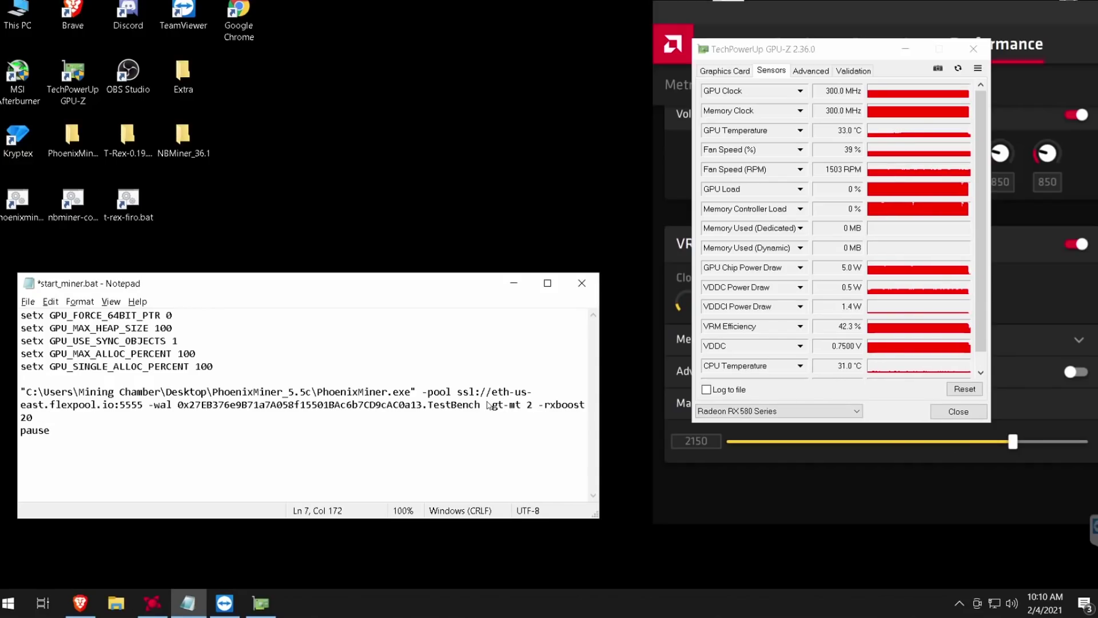
{"action": "key", "text": "BackSpace"}
{"action": "type", "text": "61"}
{"action": "key", "text": "ctrl+End"}
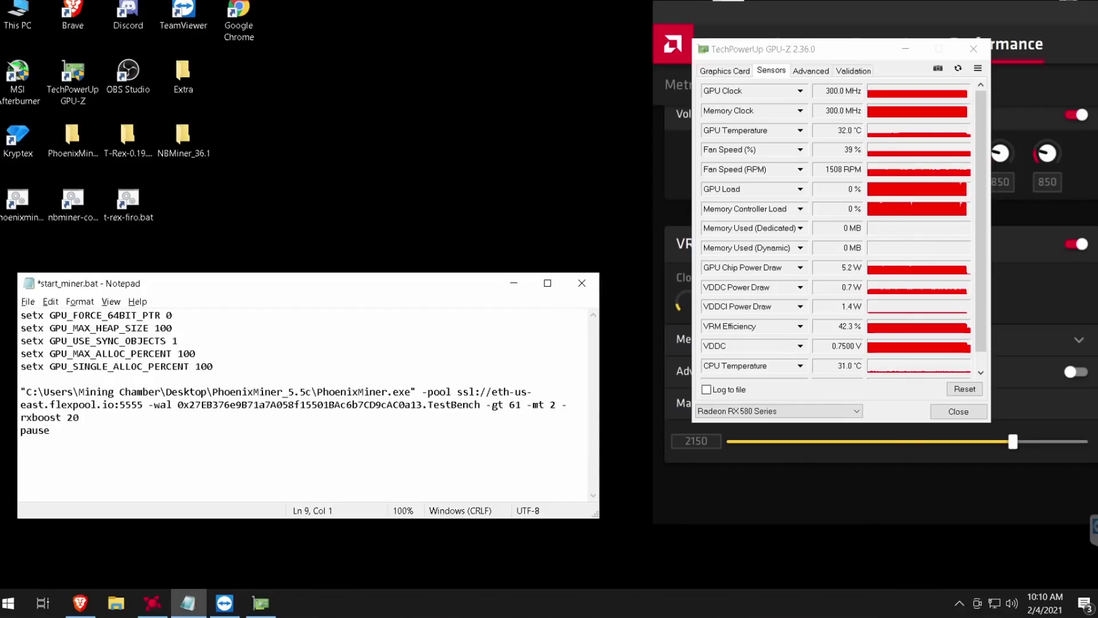
Review the -gt 61 option in start_miner.bat and the hashrate in the running phoenixminer-eth.bat console
{"action": "left_click_drag", "start_coordinate": [487, 404], "coordinate": [521, 404]}
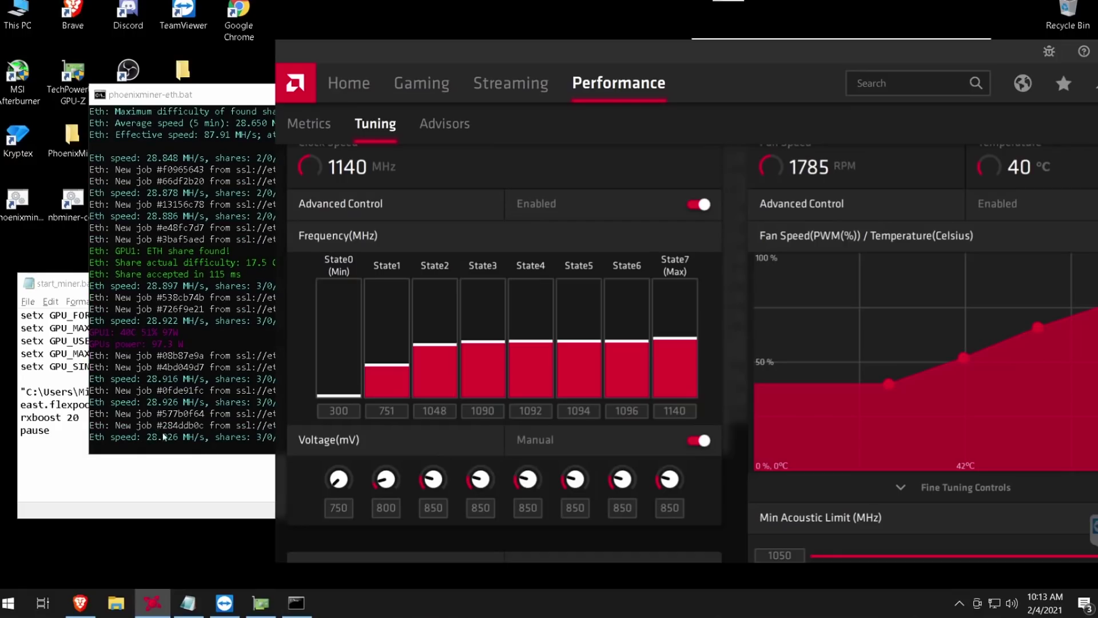
{"action": "left_click", "coordinate": [194, 441]}
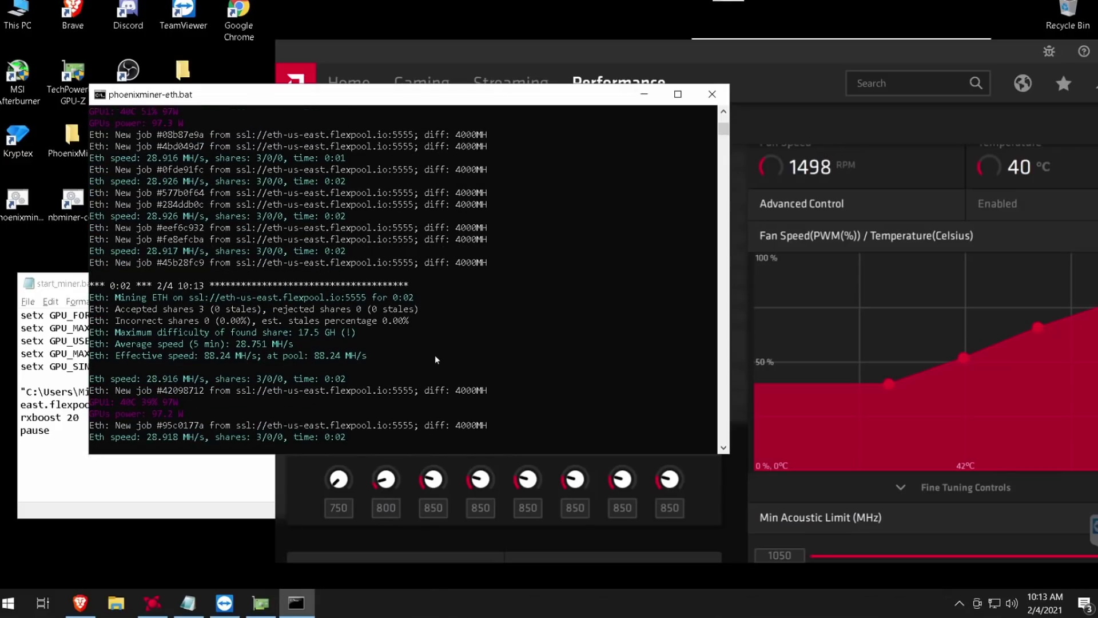
Review the GPU frequency states, voltages, VRAM tuning and power consumption in the Radeon performance tuning settings
{"action": "left_click", "coordinate": [802, 81]}
{"action": "scroll", "coordinate": [730, 404], "scroll_direction": "down", "scroll_amount": 5}
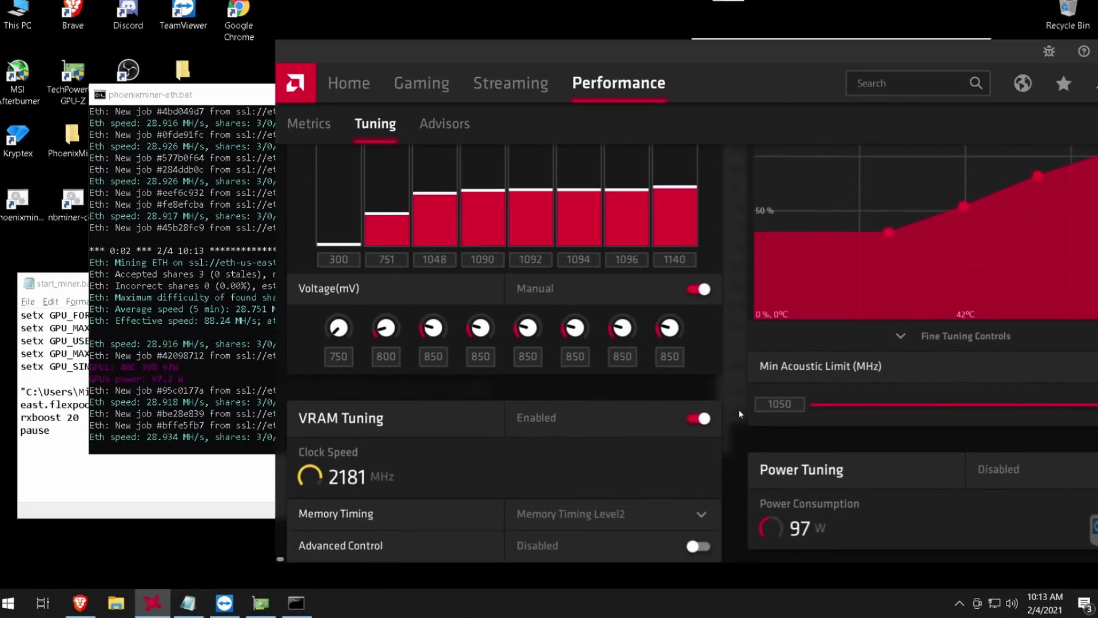
{"action": "scroll", "coordinate": [739, 410], "scroll_direction": "down", "scroll_amount": 3}
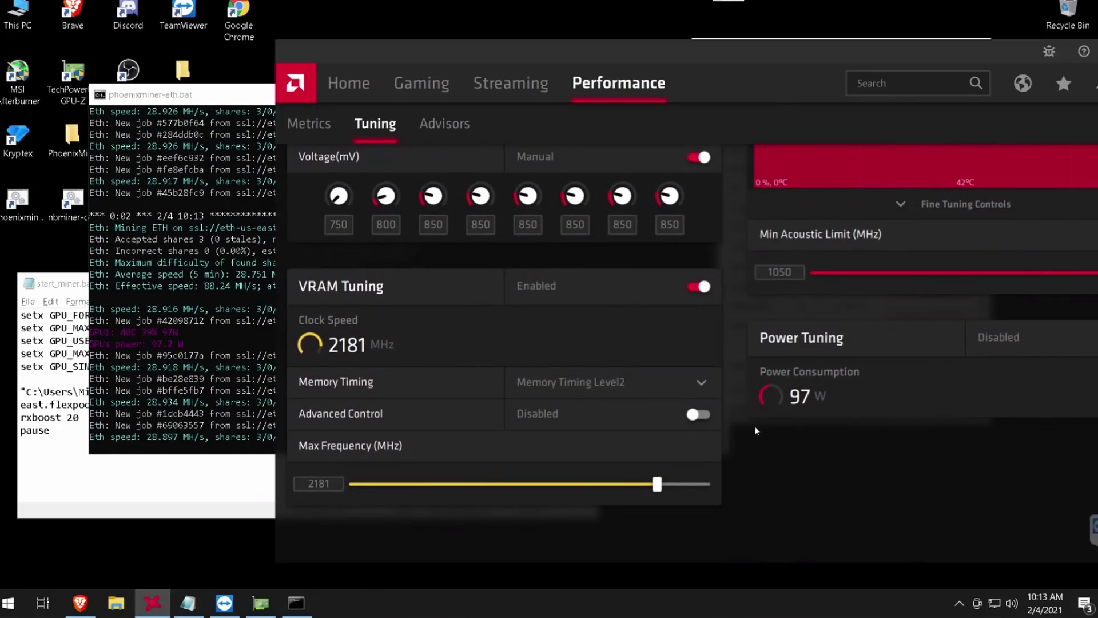
{"action": "scroll", "coordinate": [750, 453], "scroll_direction": "up", "scroll_amount": 4}
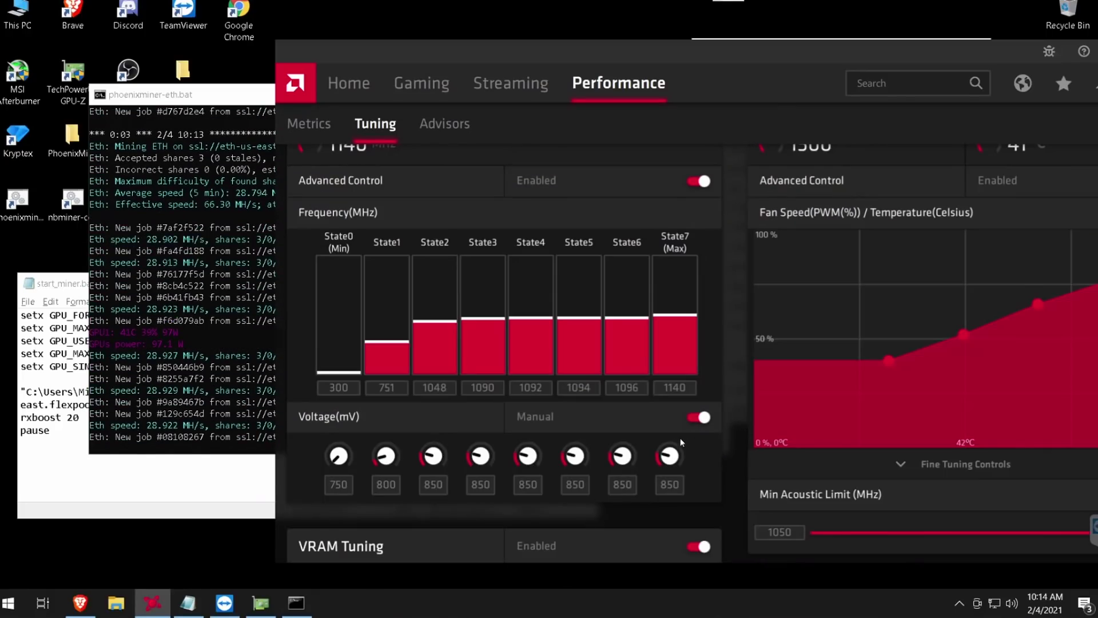
{"action": "scroll", "coordinate": [738, 452], "scroll_direction": "down", "scroll_amount": 4}
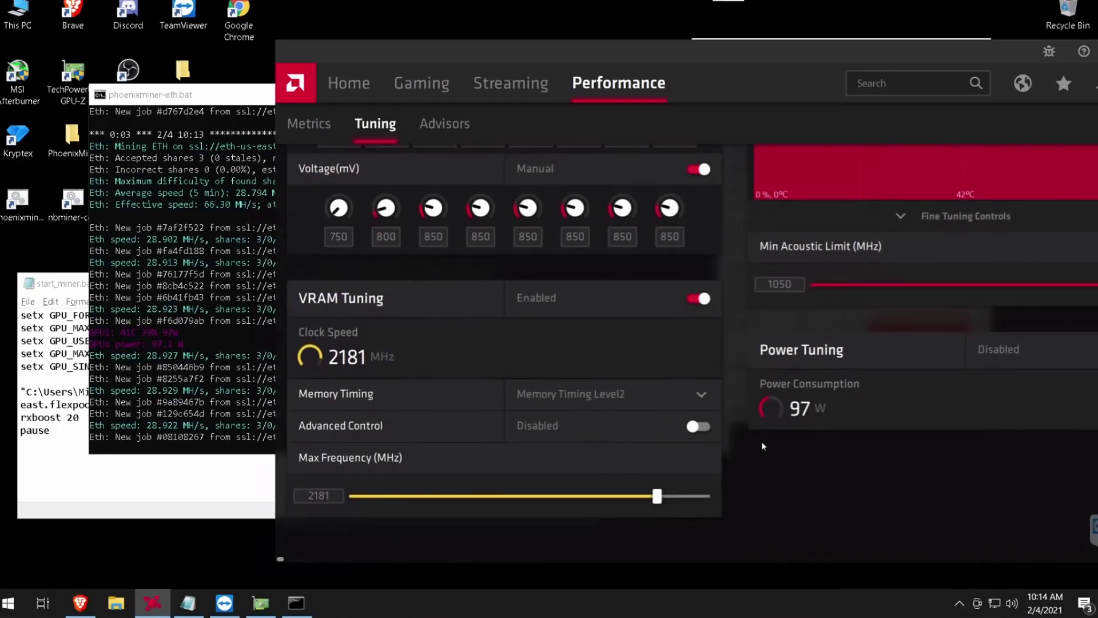
{"action": "scroll", "coordinate": [760, 441], "scroll_direction": "up", "scroll_amount": 2}
{"action": "scroll", "coordinate": [725, 389], "scroll_direction": "up", "scroll_amount": 1}
{"action": "left_click_drag", "start_coordinate": [686, 306], "coordinate": [673, 307]}
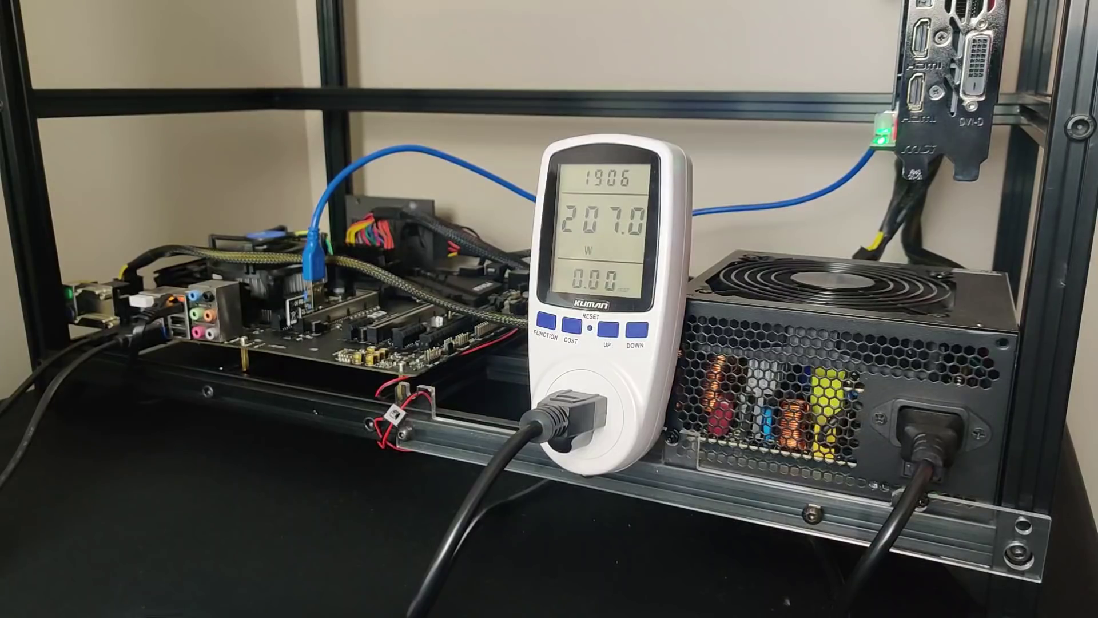
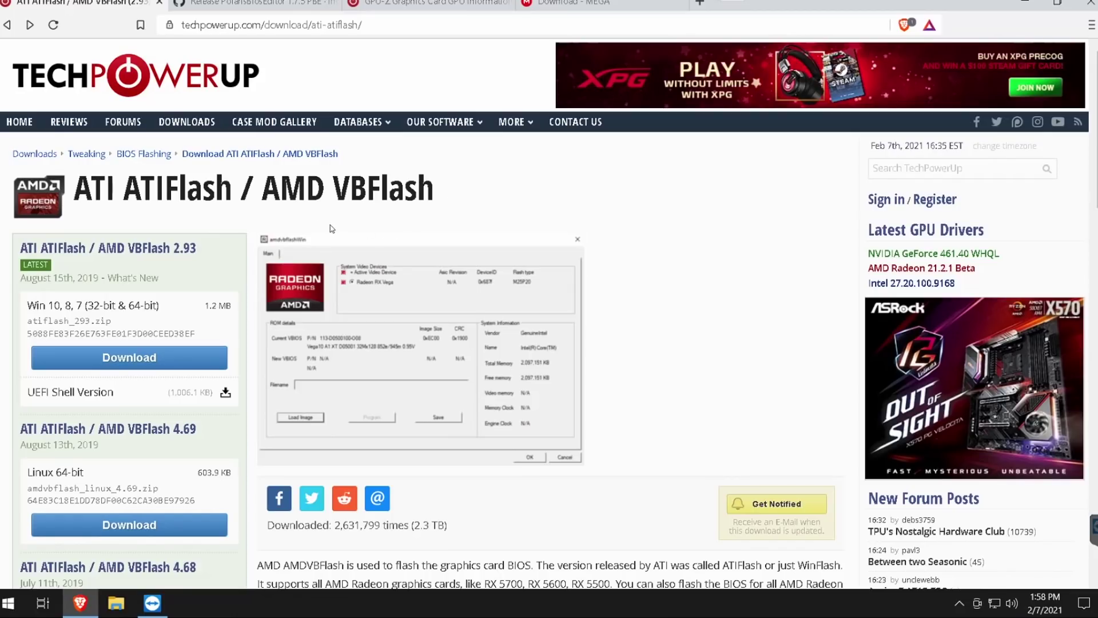
Look through the download pages for ATIFlash 2.93, PolarisBiosEditor 1.7.5, GPU-Z and atikmdag-patcher-1.4.6.zip
{"action": "key", "text": "ctrl+Tab"}
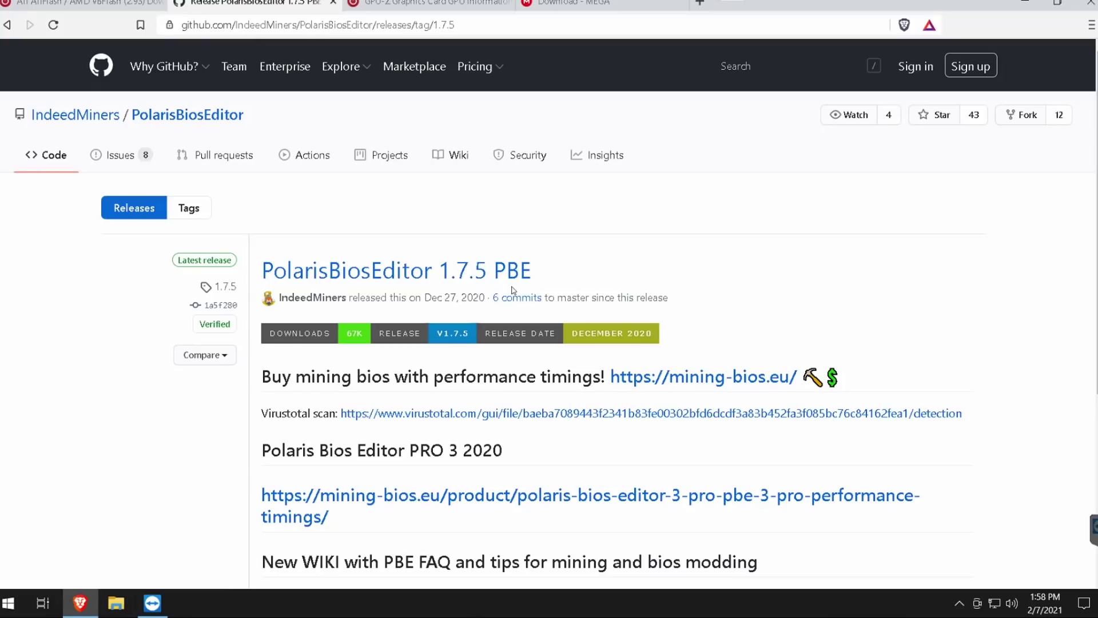
{"action": "key", "text": "ctrl+Tab"}
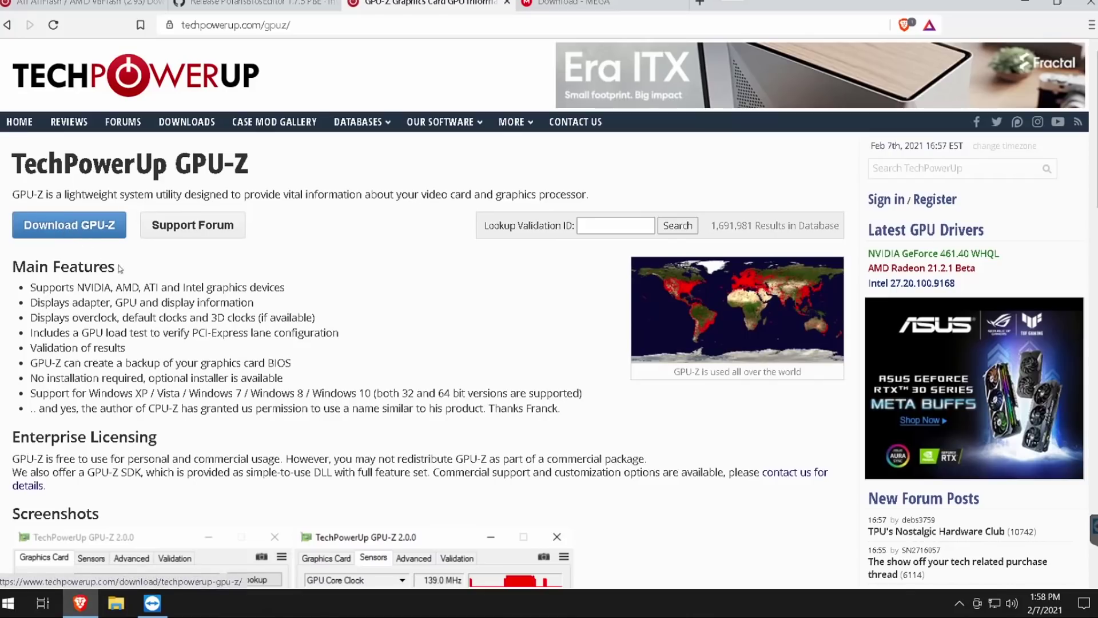
{"action": "left_click", "coordinate": [93, 10]}
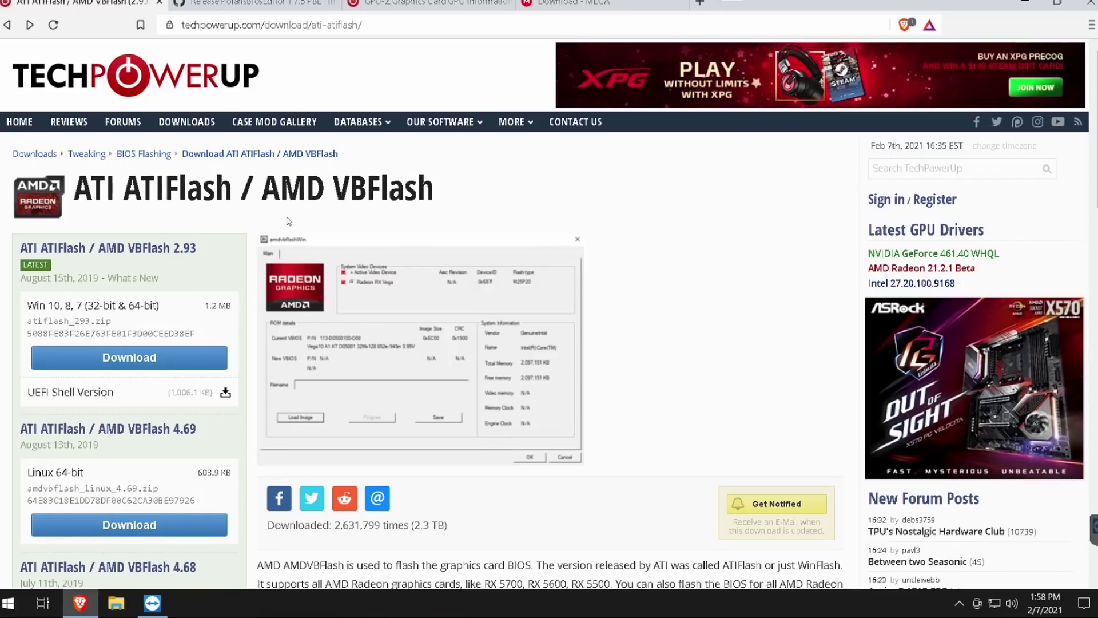
{"action": "left_click", "coordinate": [412, 3]}
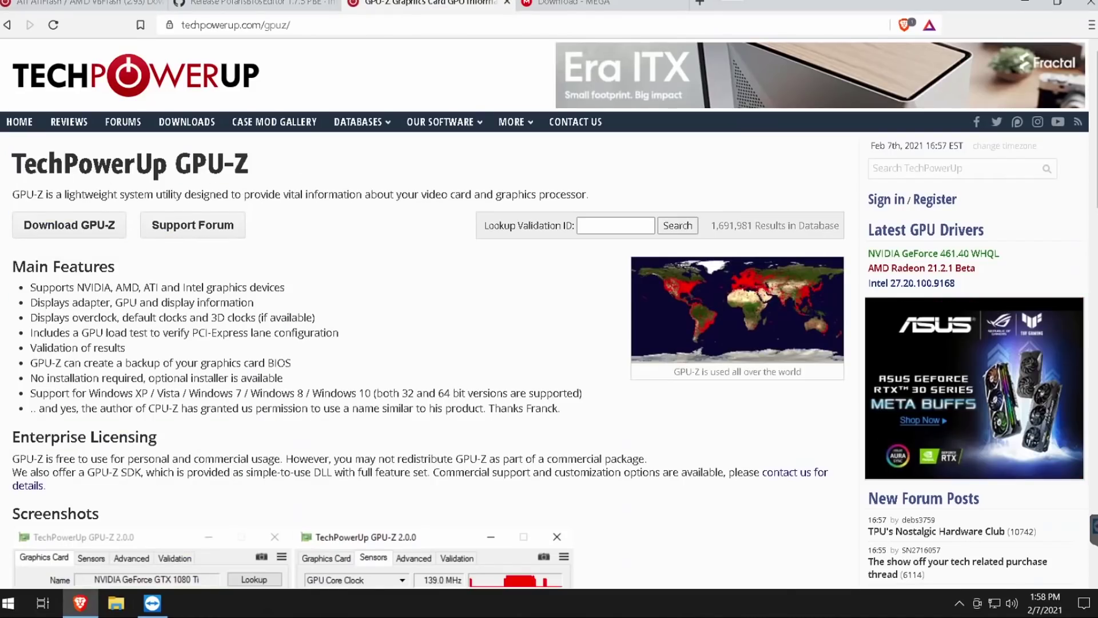
{"action": "left_click", "coordinate": [566, 3]}
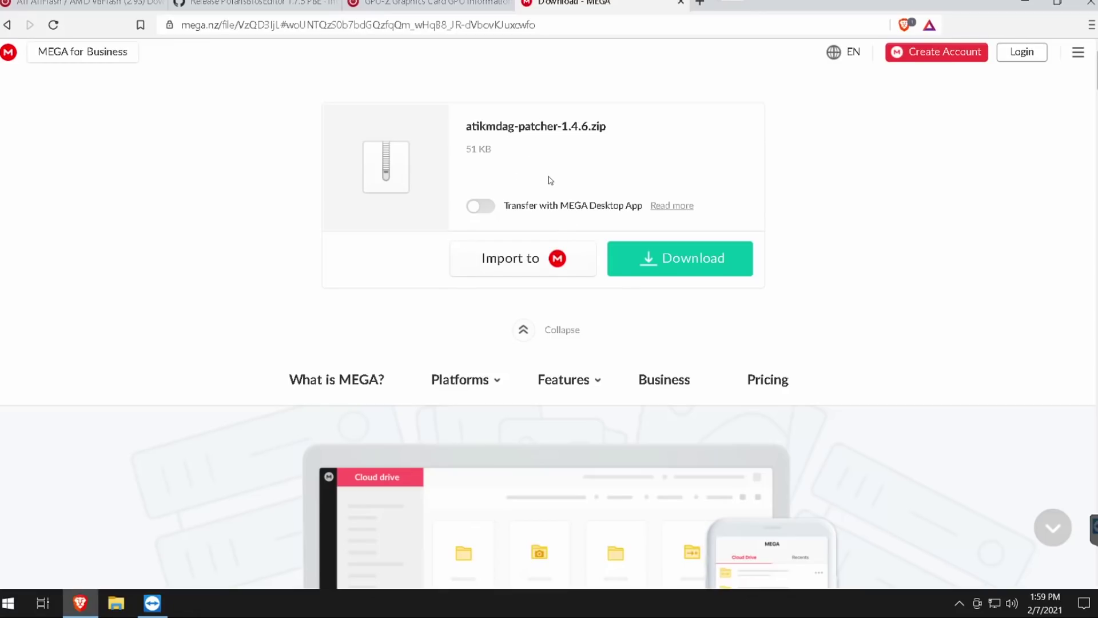
{"action": "left_click", "coordinate": [114, 4]}
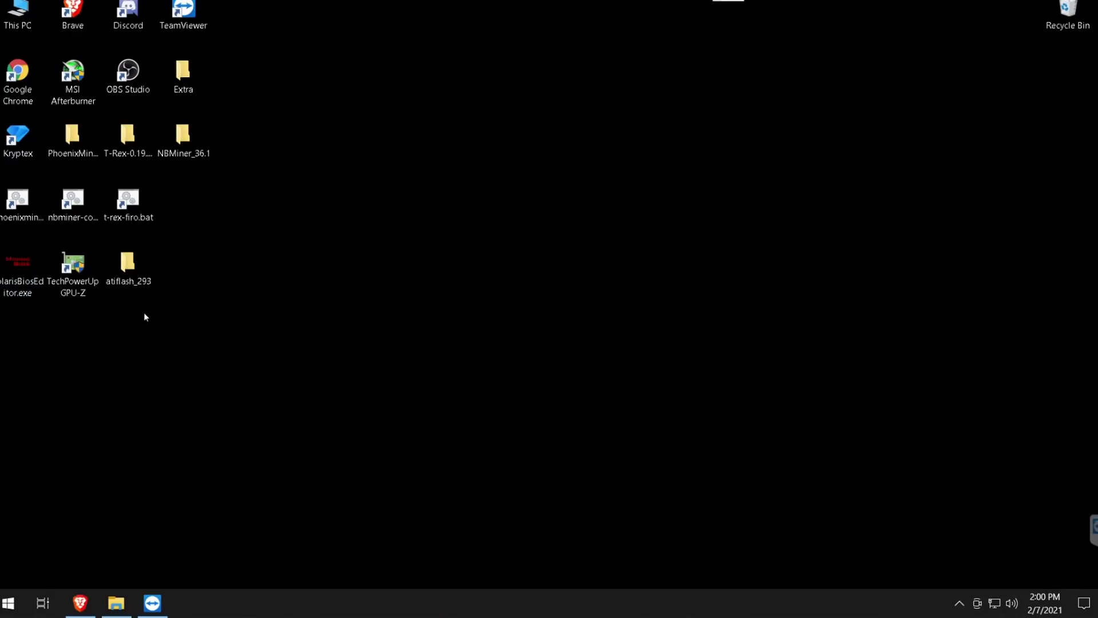
Identify the PolarisBiosEditor, TechPowerUp GPU-Z and atiflash_293 items on the desktop
{"action": "left_click_drag", "start_coordinate": [131, 320], "coordinate": [35, 289]}
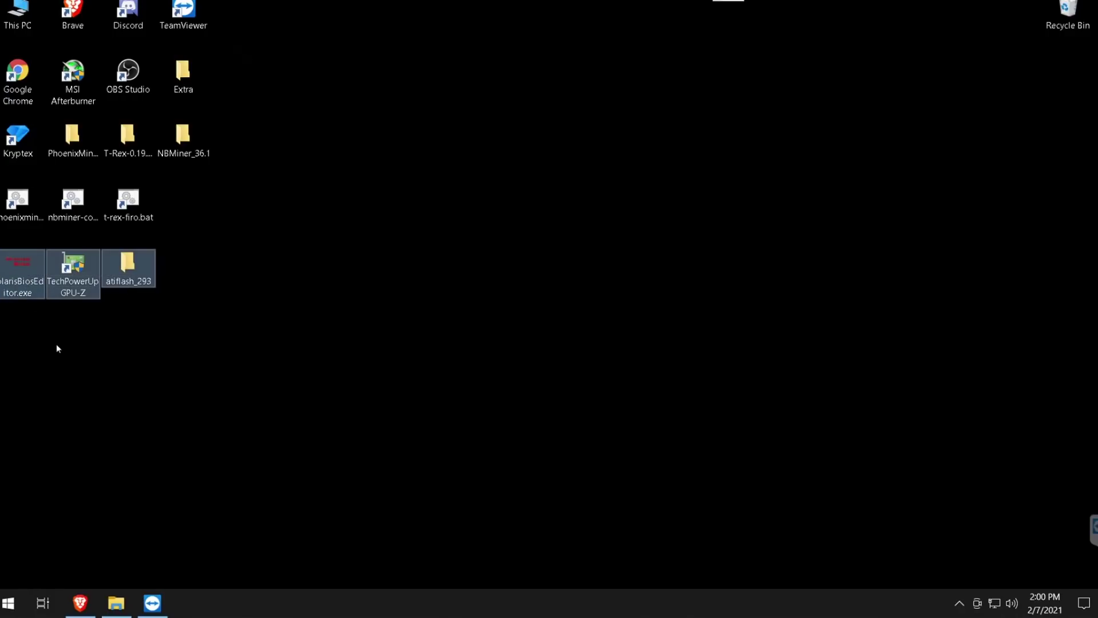
{"action": "left_click", "coordinate": [57, 348]}
{"action": "left_click", "coordinate": [20, 269]}
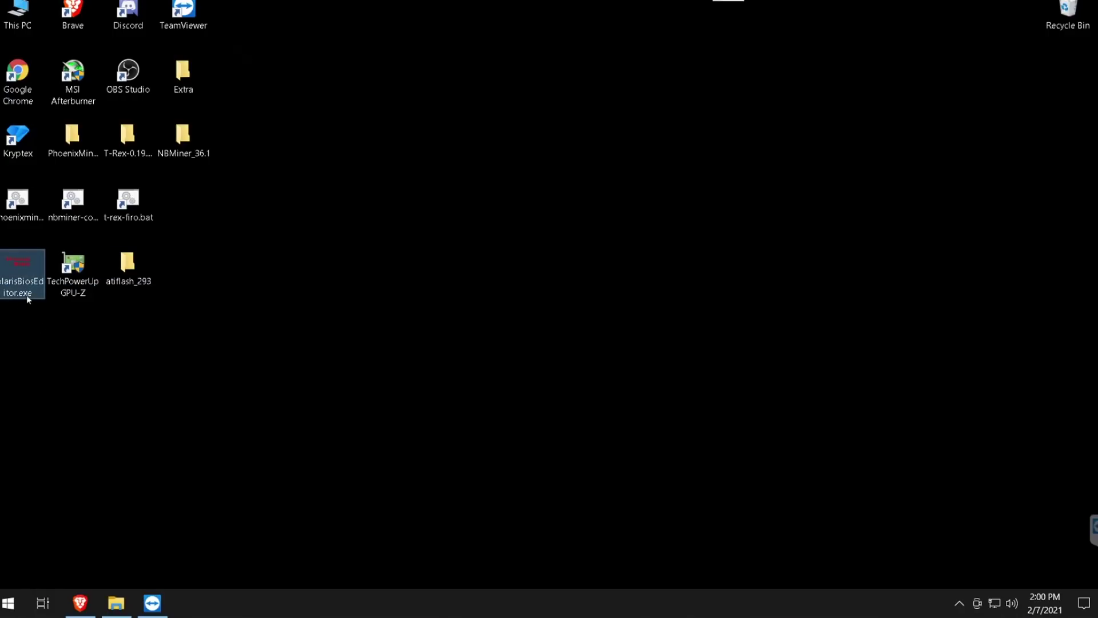
{"action": "left_click", "coordinate": [27, 300]}
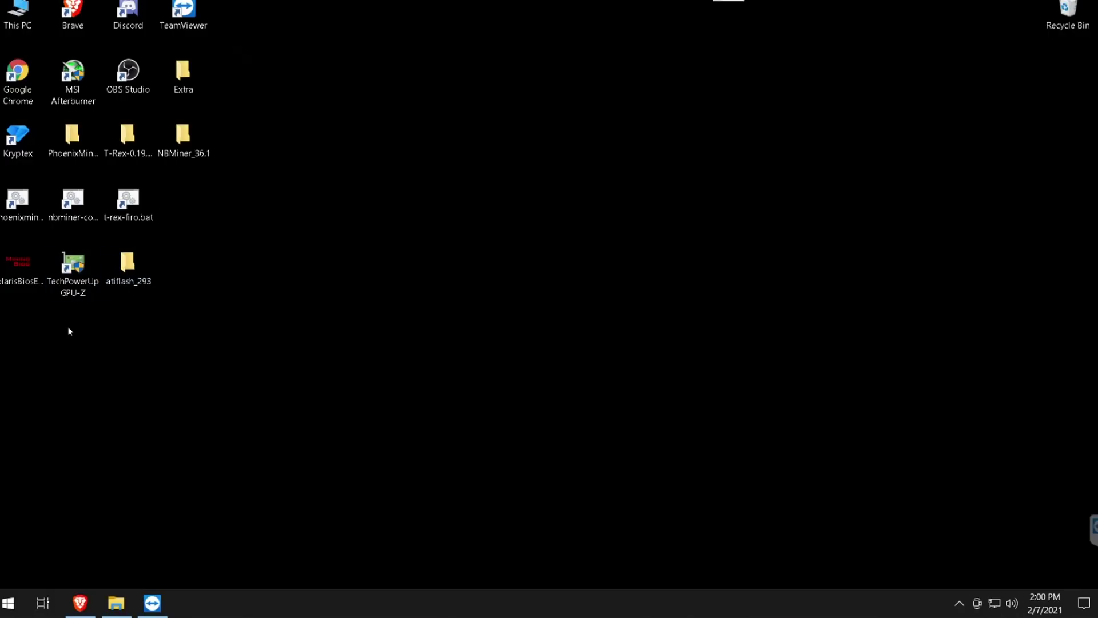
Launch GPU-Z, allow it to make changes to the device, and select the Radeon RX 580 Series card
{"action": "double_click", "coordinate": [72, 269]}
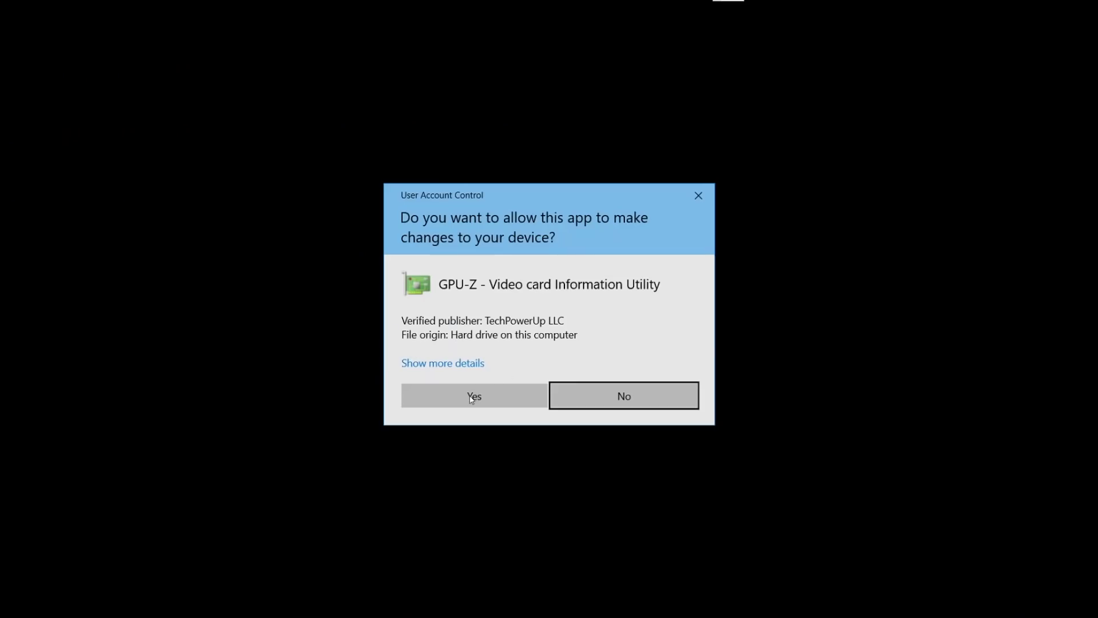
{"action": "left_click", "coordinate": [472, 397]}
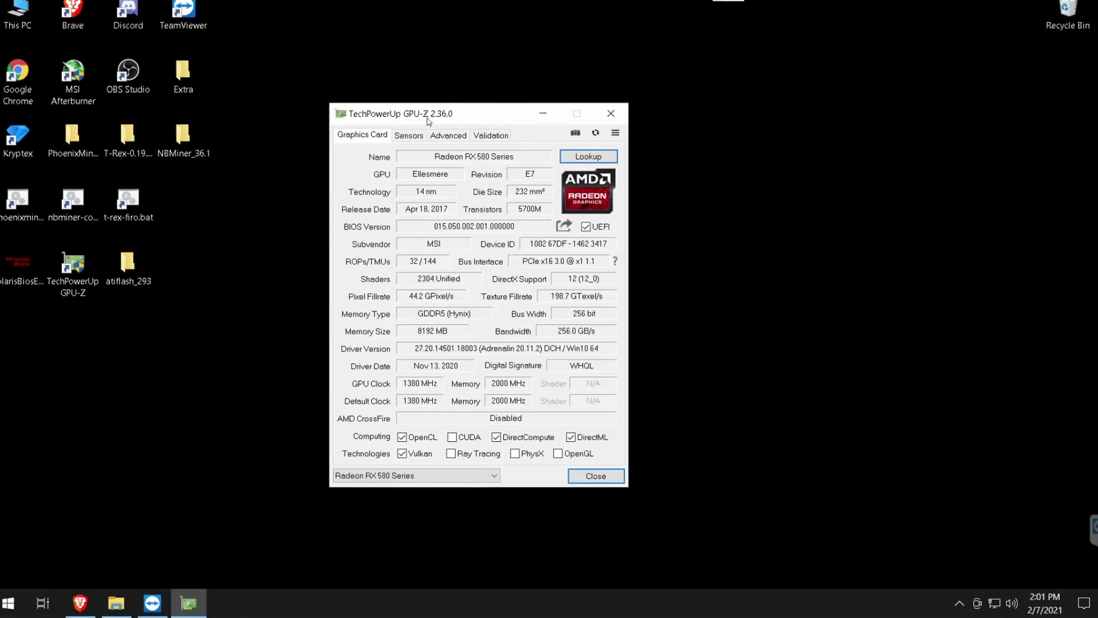
{"action": "left_click", "coordinate": [423, 479]}
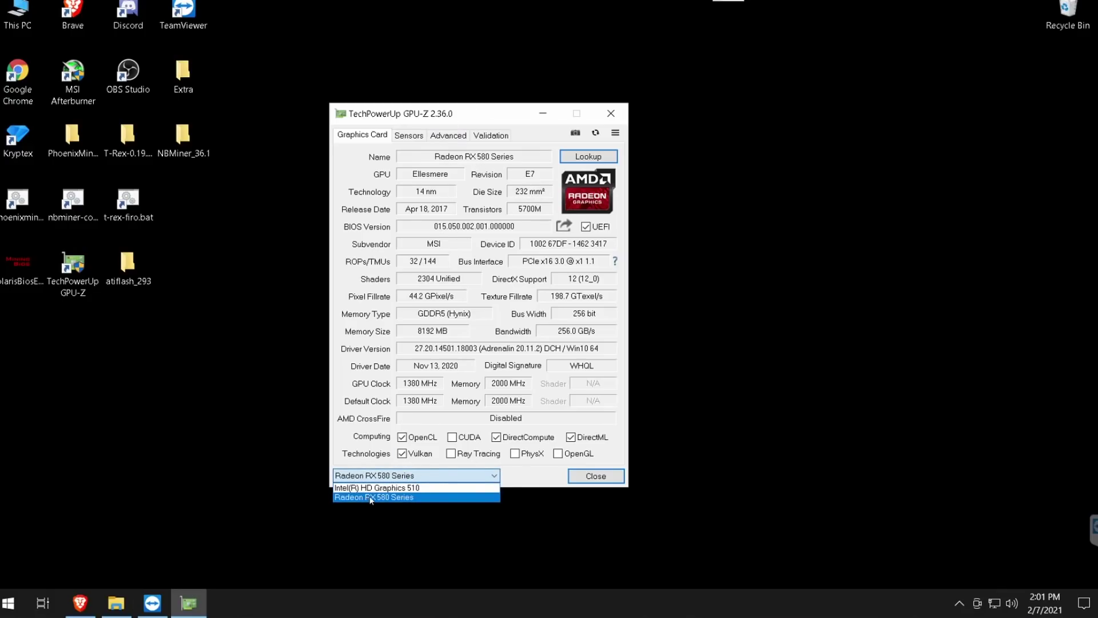
{"action": "left_click", "coordinate": [366, 497]}
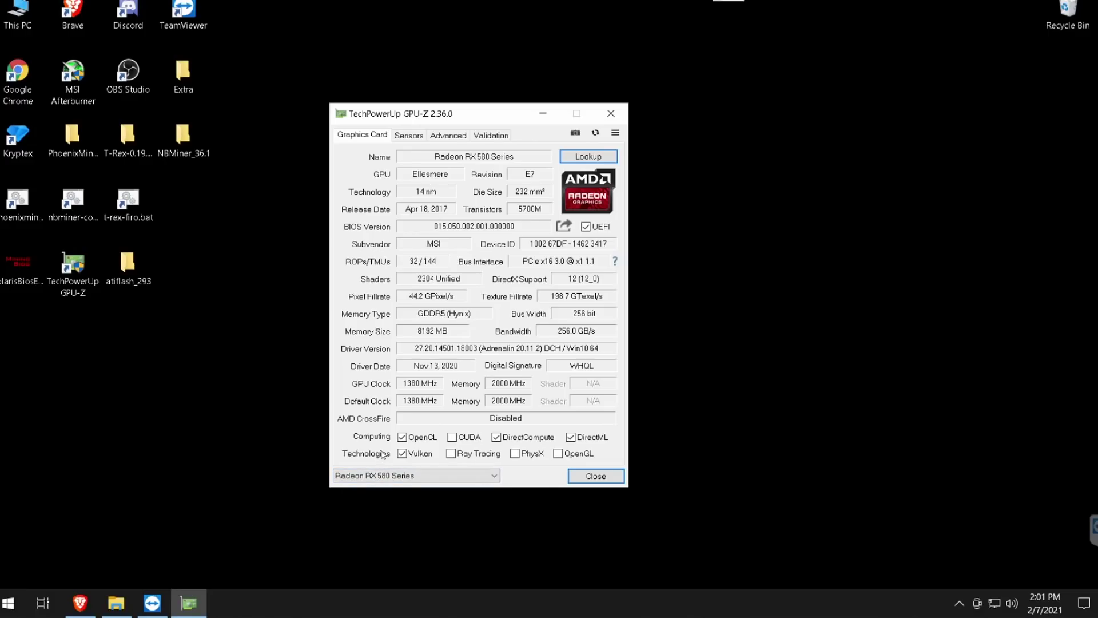
{"action": "left_click", "coordinate": [397, 478]}
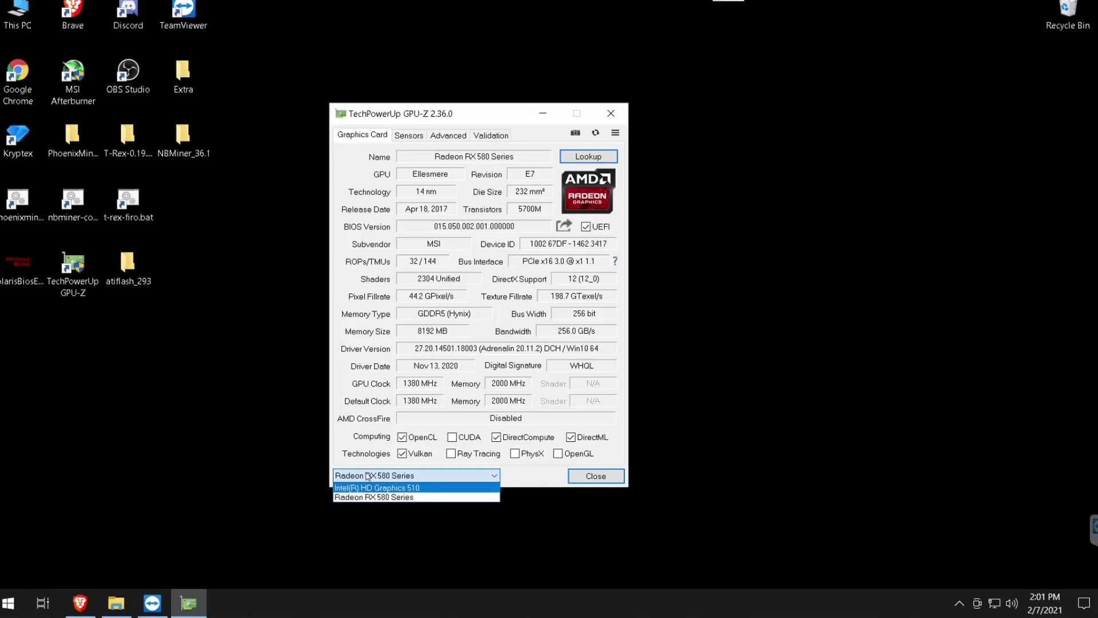
{"action": "left_click", "coordinate": [367, 476]}
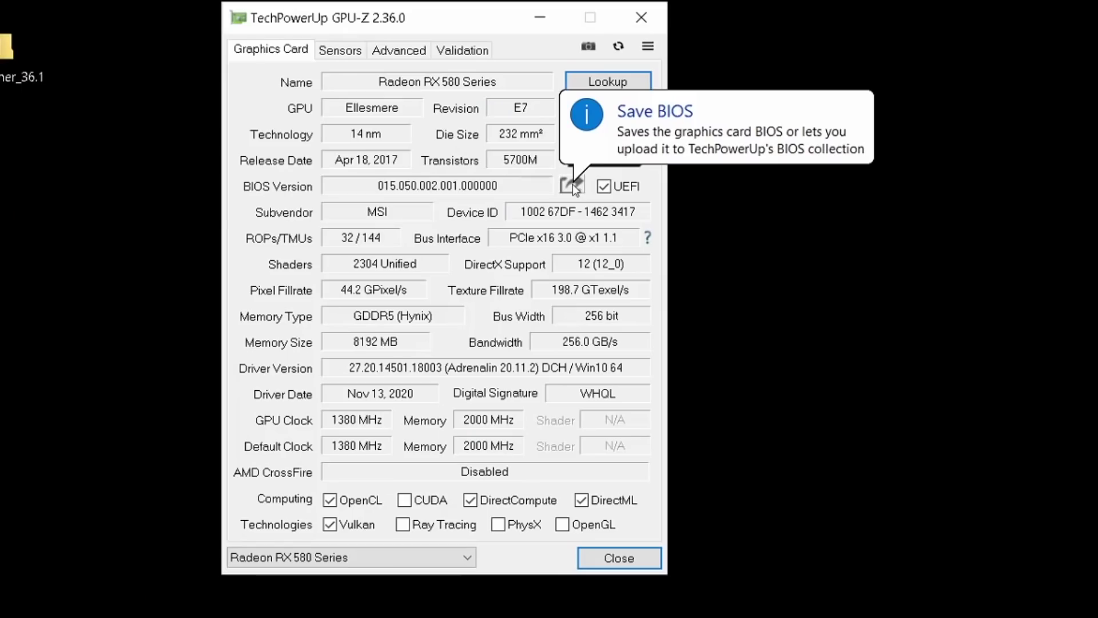
Start saving the graphics card BIOS to a file, with the atiflash_293 folder as the destination
{"action": "left_click", "coordinate": [564, 228]}
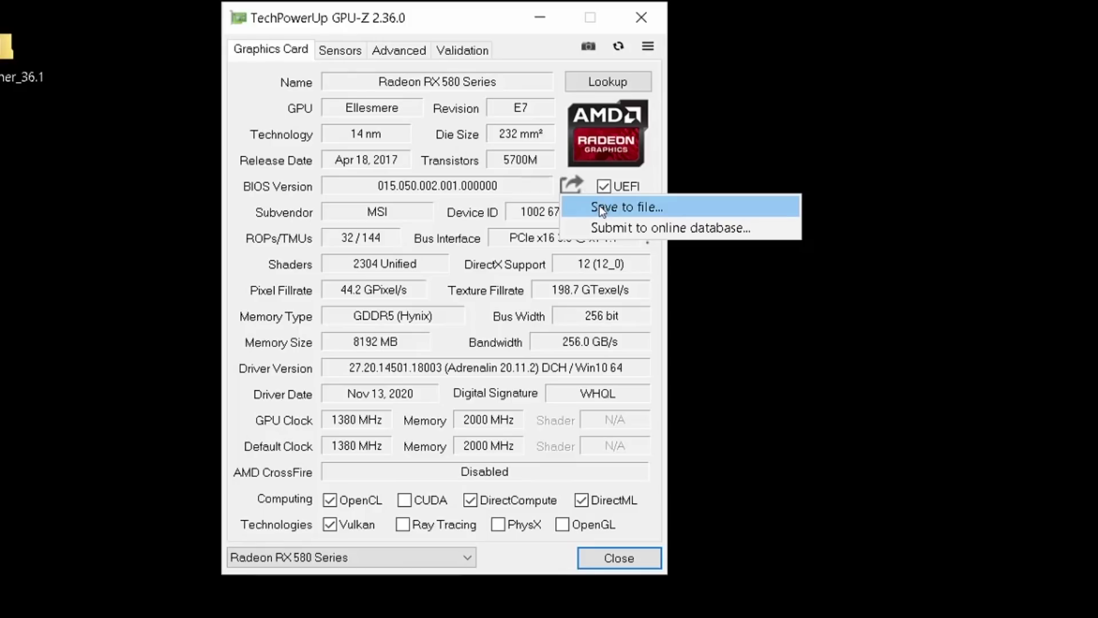
{"action": "left_click", "coordinate": [620, 209]}
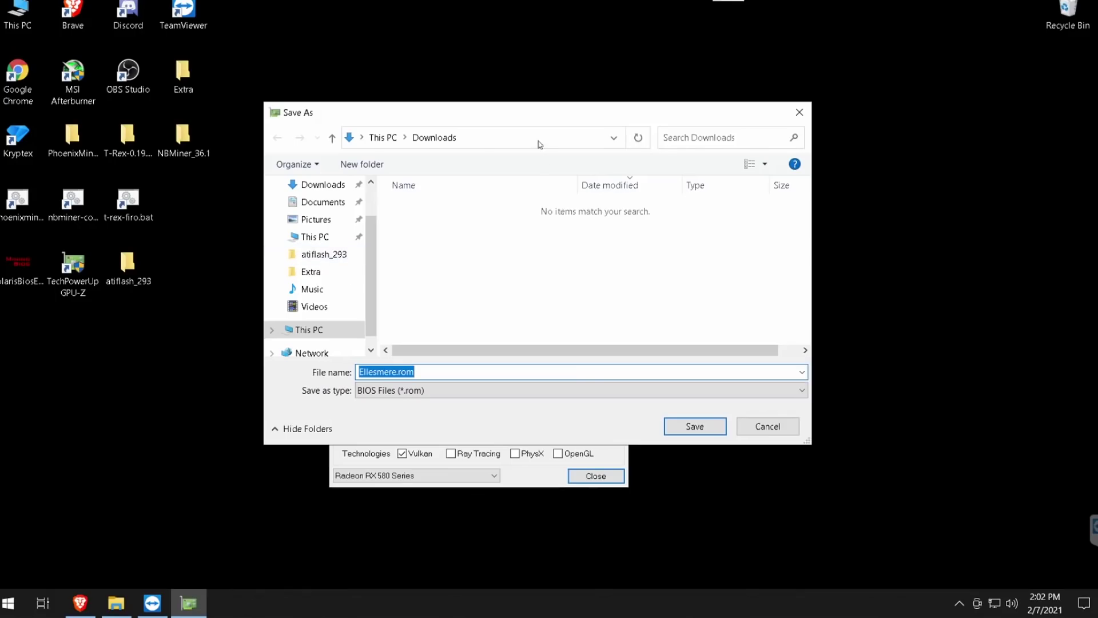
{"action": "left_click", "coordinate": [324, 254]}
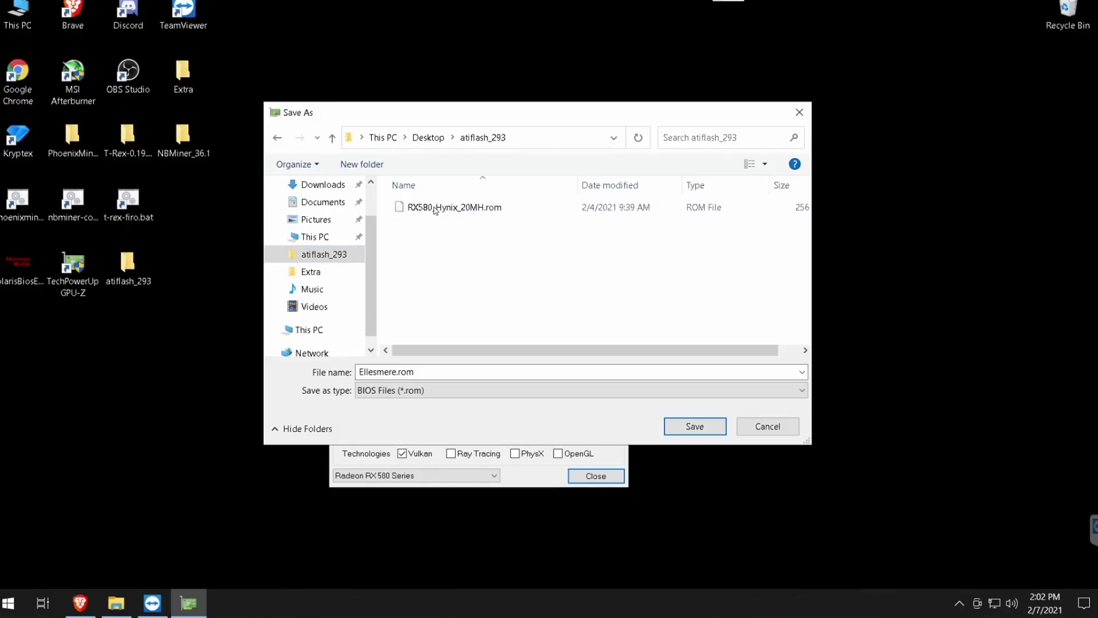
{"action": "left_click_drag", "start_coordinate": [470, 117], "coordinate": [792, 138]}
Examine the file name of the existing RX580_Hynix_20MH.rom backup and compare it with the card's memory type in GPU-Z
{"action": "left_click", "coordinate": [794, 229]}
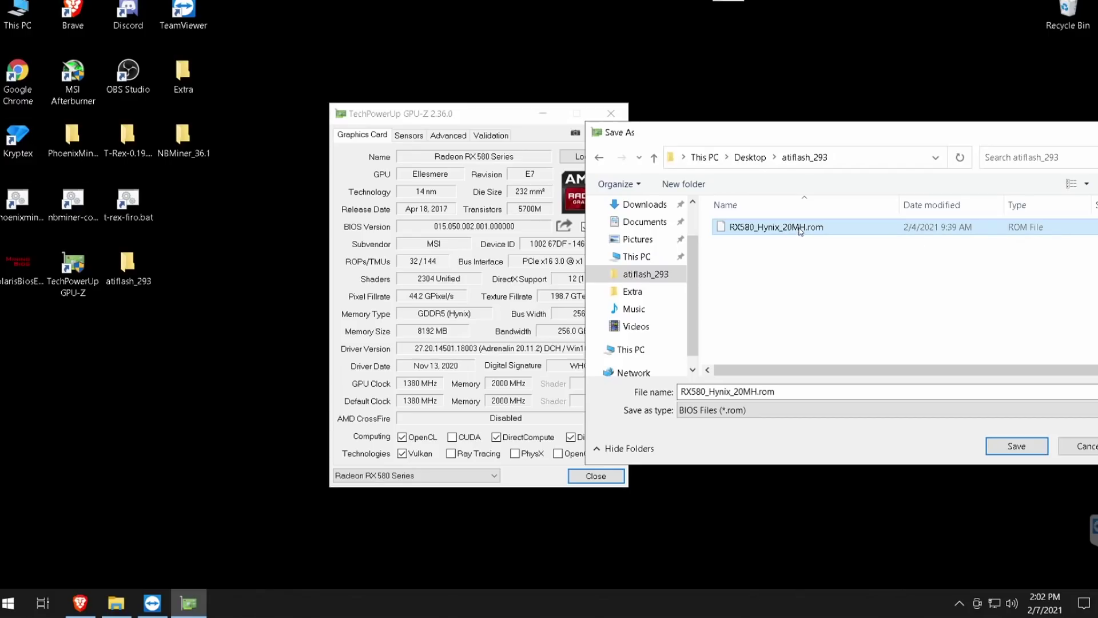
{"action": "left_click", "coordinate": [797, 229]}
{"action": "double_click", "coordinate": [798, 227]}
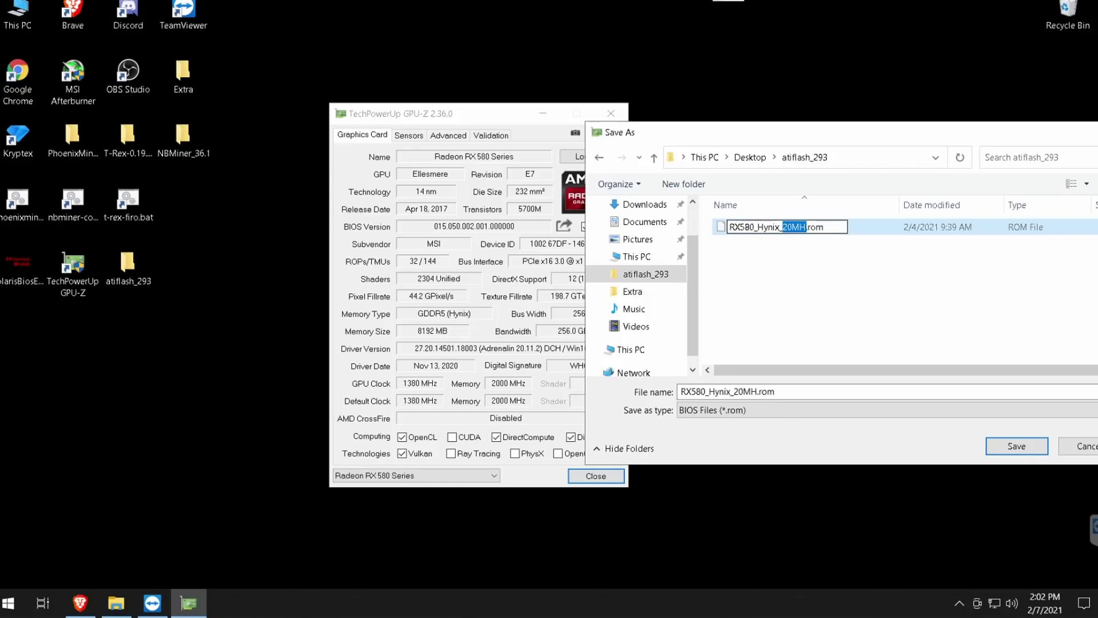
{"action": "left_click", "coordinate": [770, 245]}
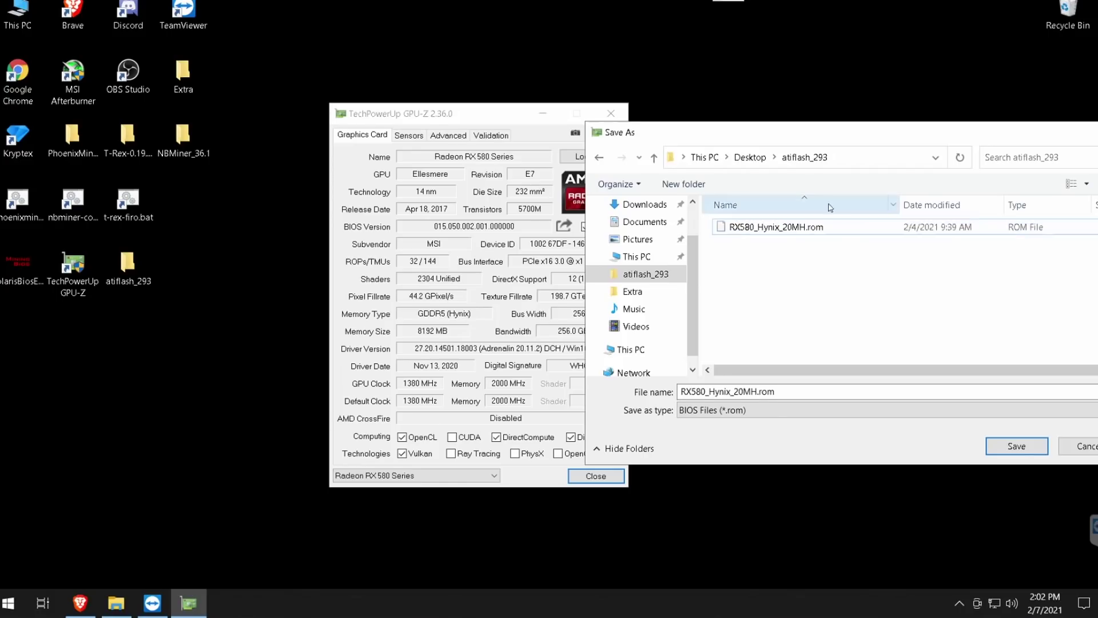
{"action": "left_click", "coordinate": [792, 232]}
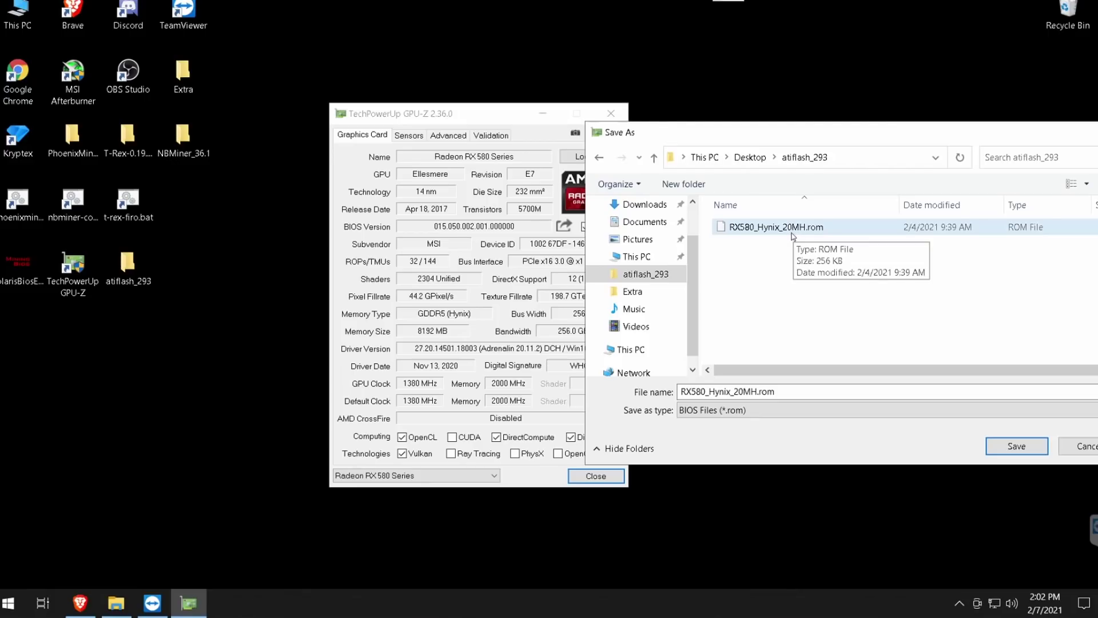
{"action": "left_click", "coordinate": [781, 250]}
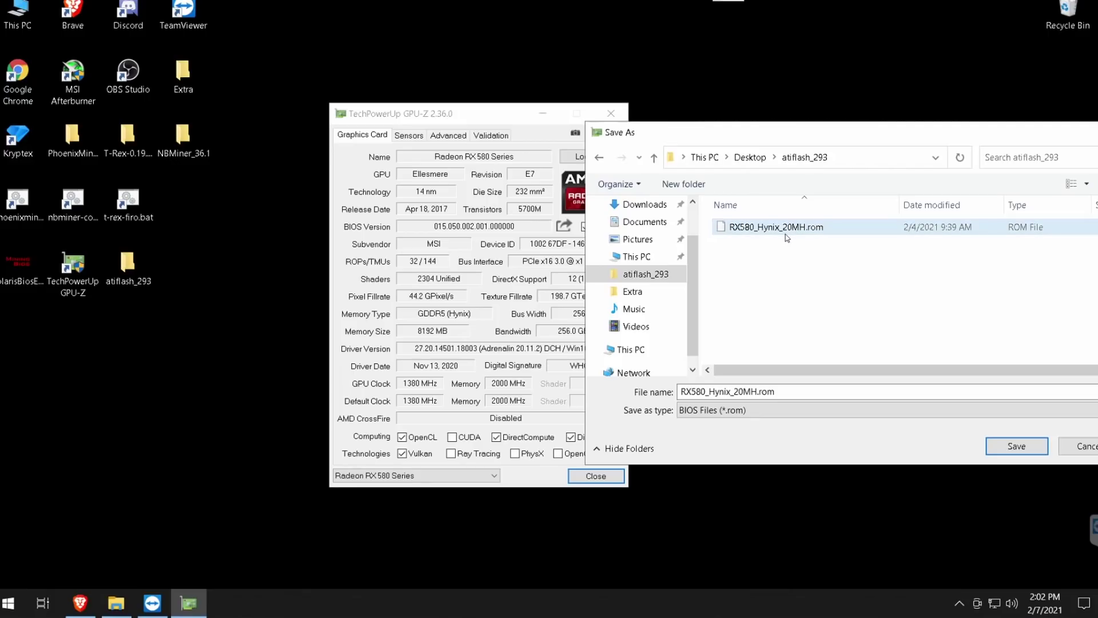
{"action": "left_click", "coordinate": [789, 232]}
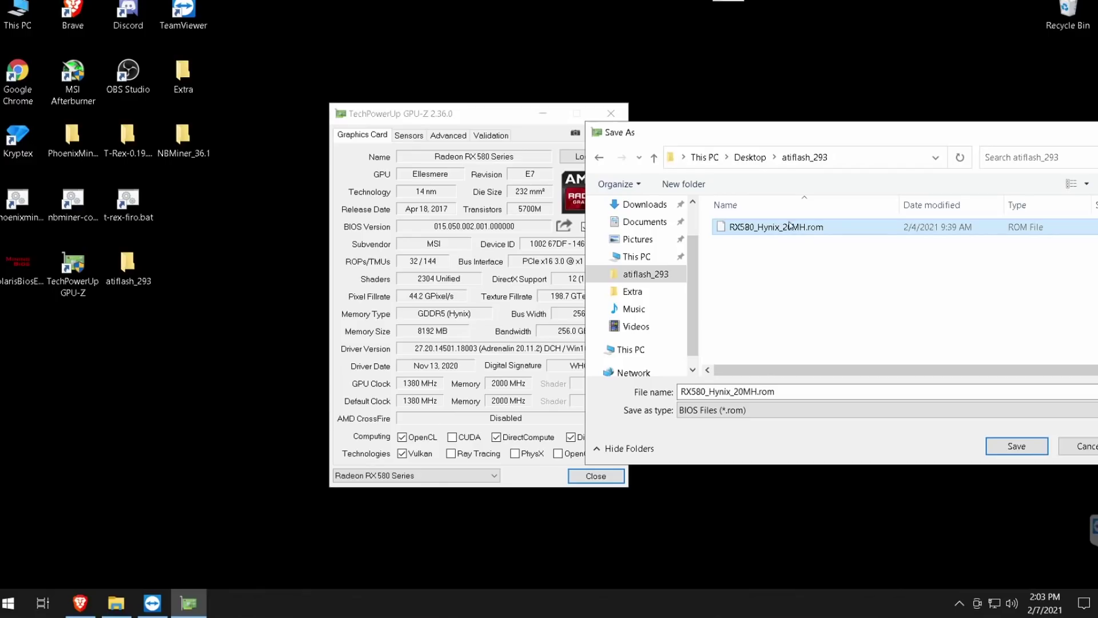
{"action": "left_click", "coordinate": [789, 227]}
{"action": "left_click", "coordinate": [790, 226]}
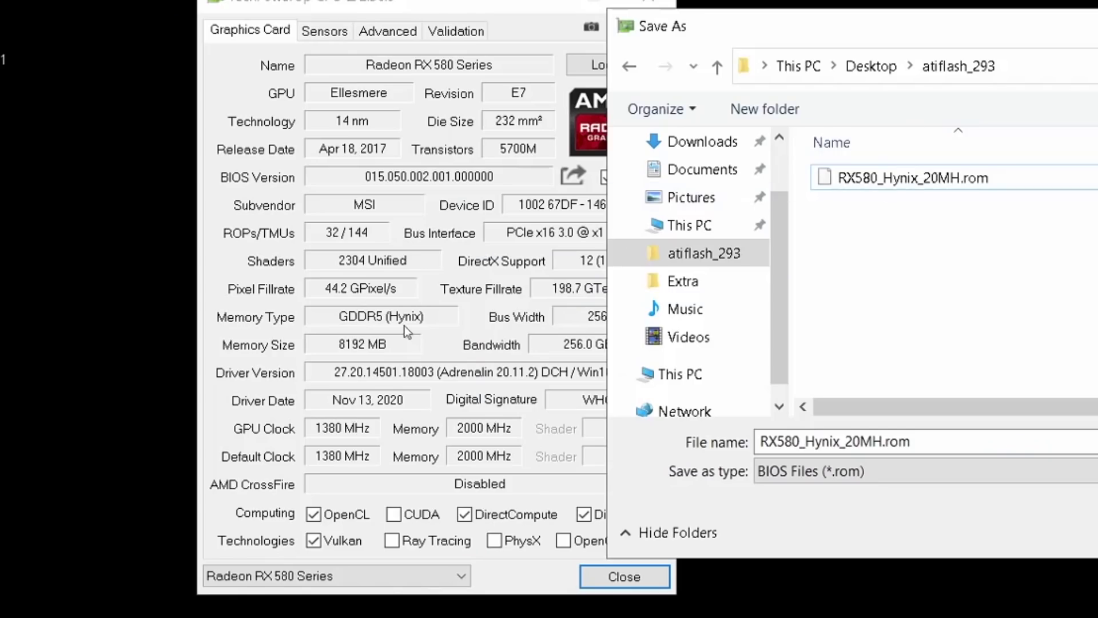
{"action": "left_click", "coordinate": [266, 324]}
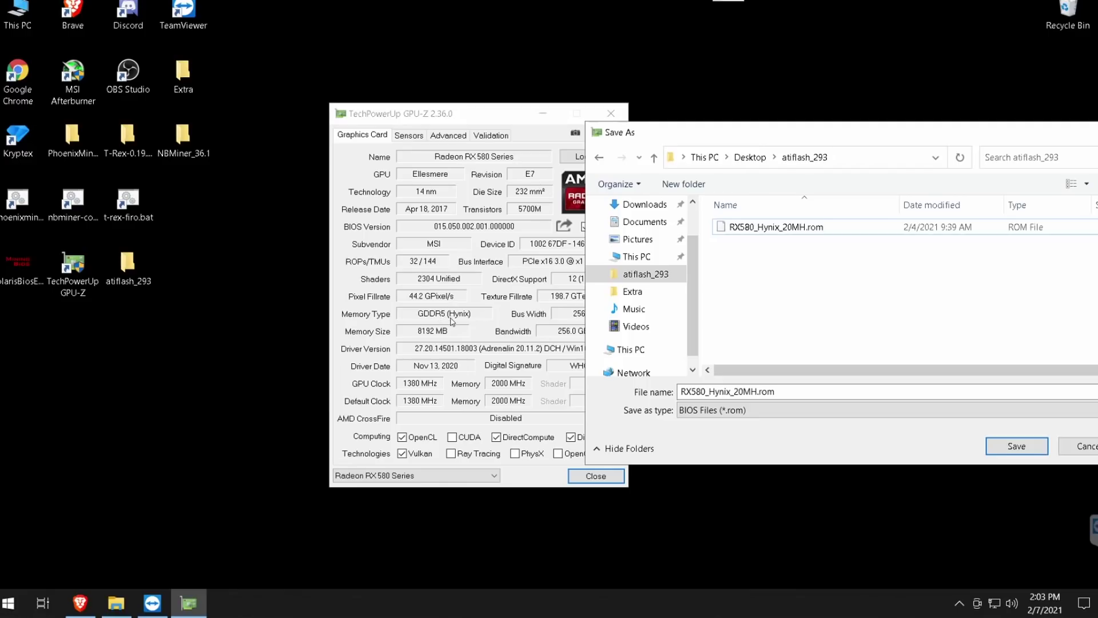
Browse from the desktop back into the atiflash_293 folder as the save location for the BIOS backup
{"action": "left_click", "coordinate": [749, 157]}
{"action": "left_click", "coordinate": [764, 229]}
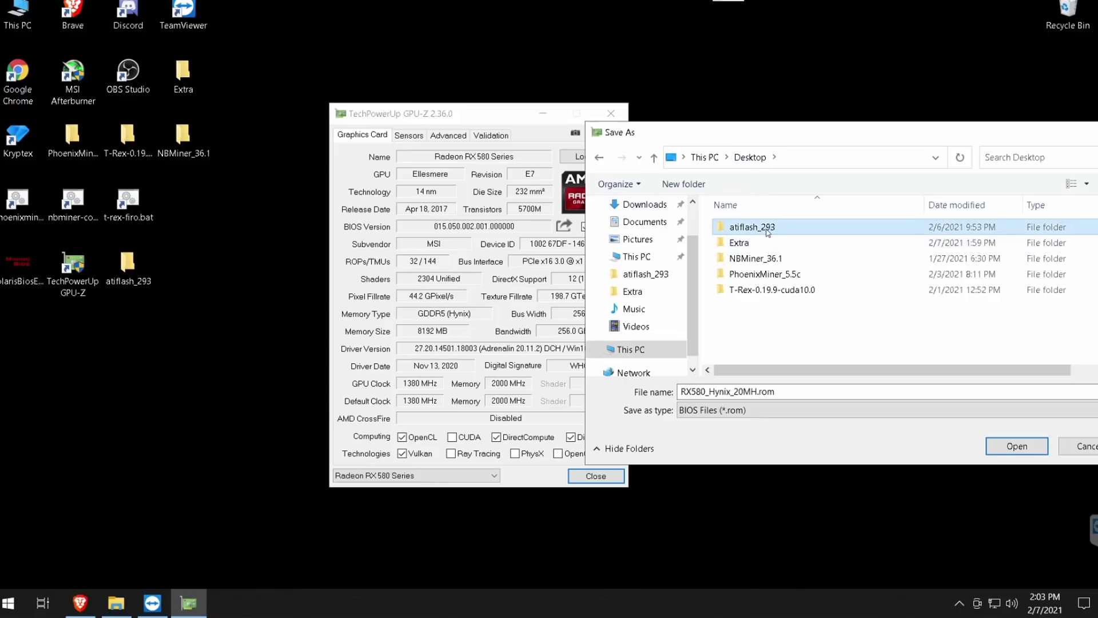
{"action": "double_click", "coordinate": [768, 231]}
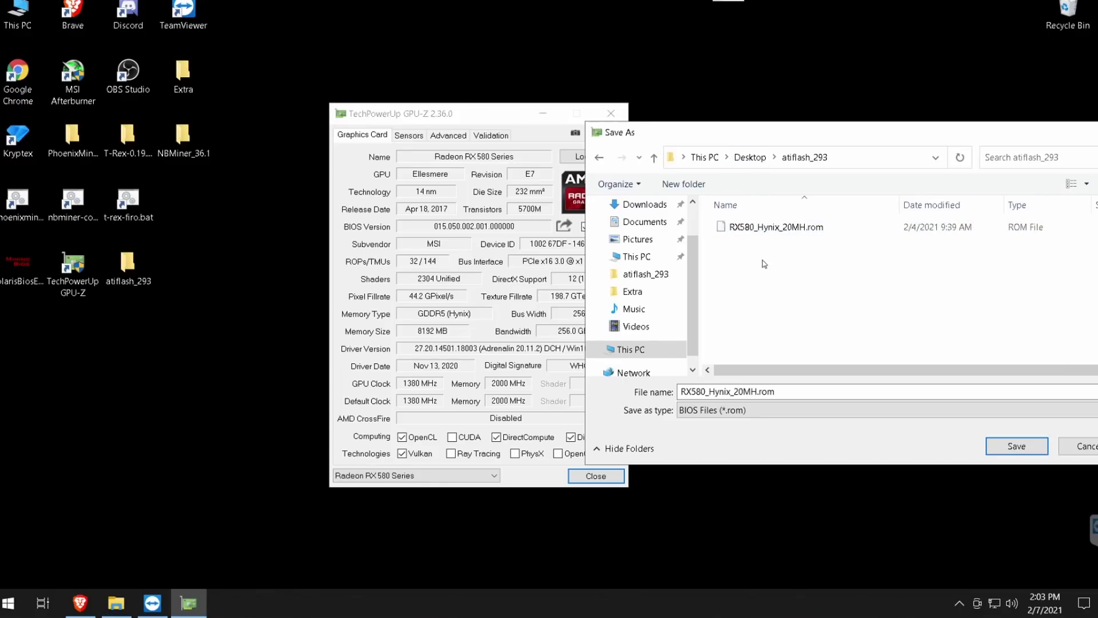
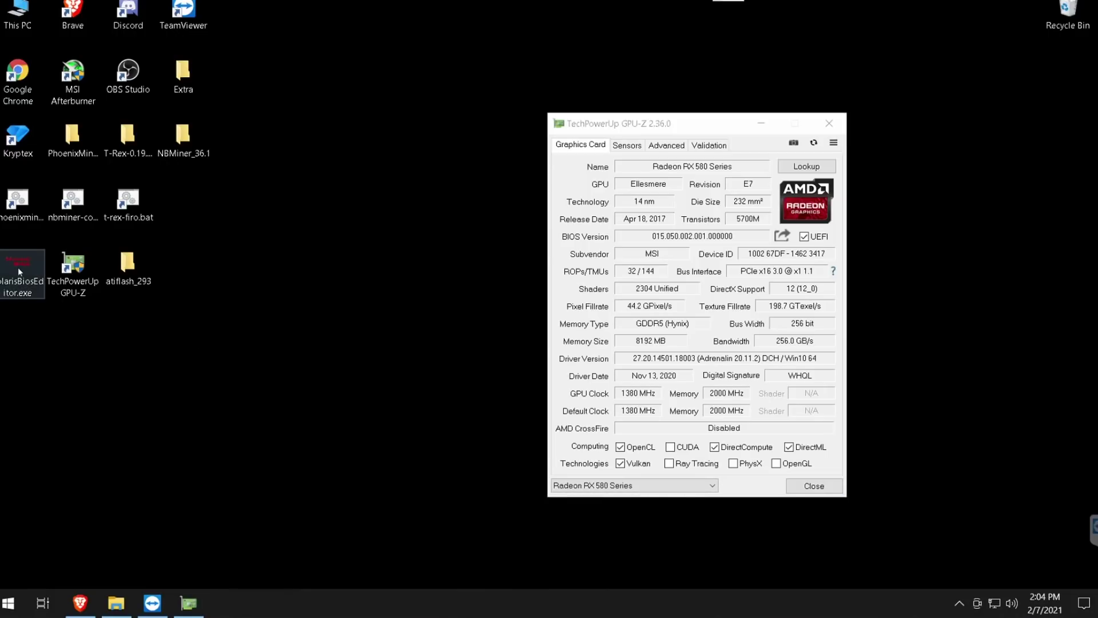
Launch PolarisBiosEditor, decline the developer message, and open RX580_Hynix_20MH.rom from the desktop's atiflash_293 folder
{"action": "left_click", "coordinate": [20, 265]}
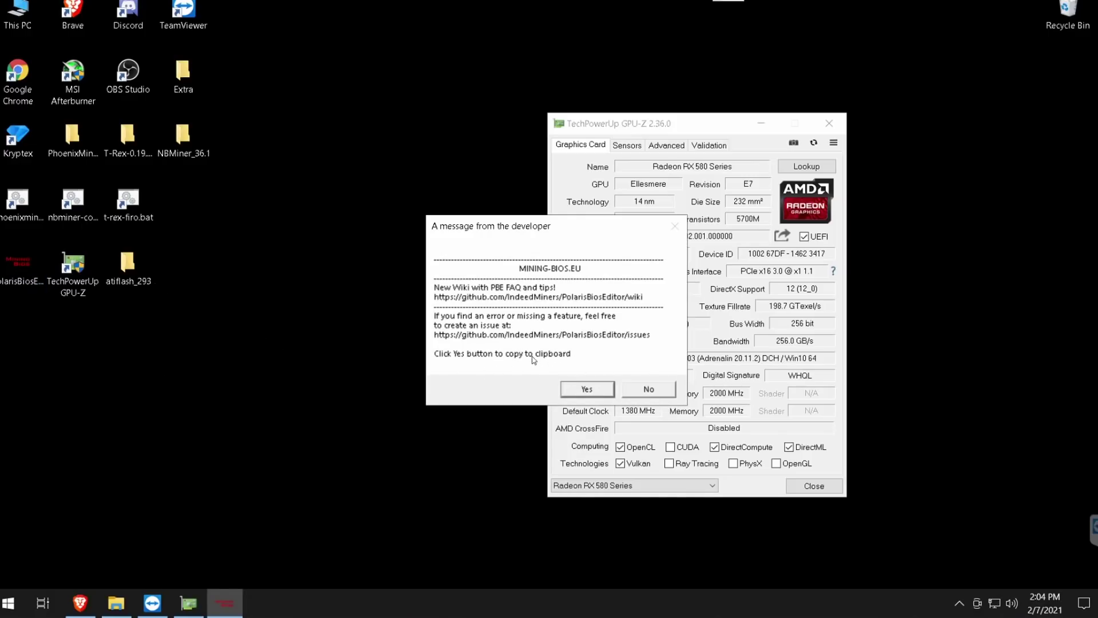
{"action": "left_click", "coordinate": [640, 387]}
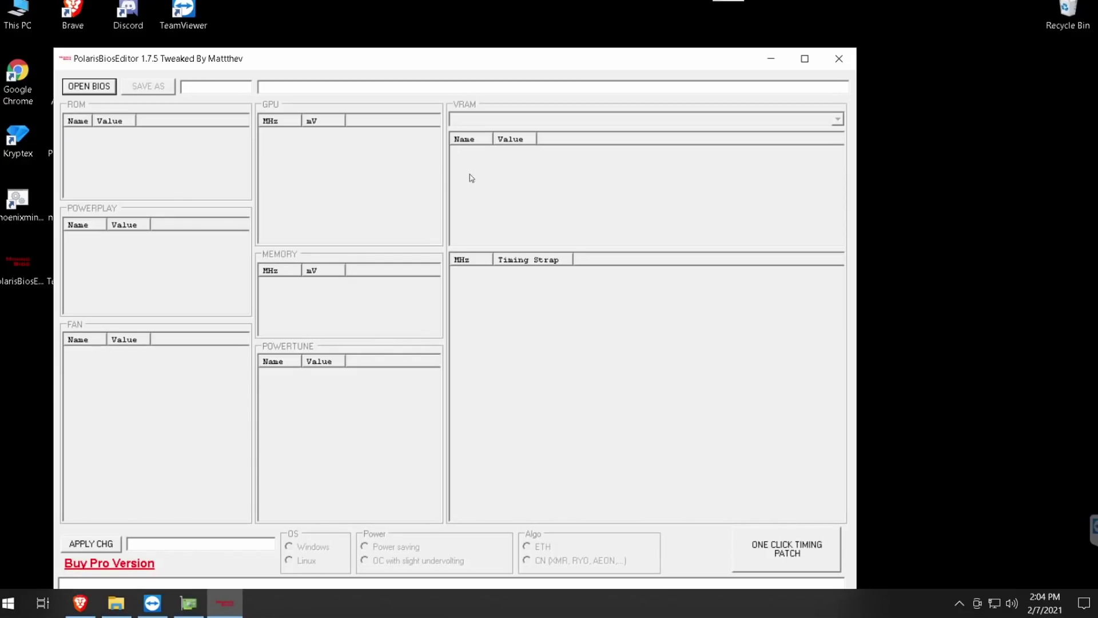
{"action": "left_click", "coordinate": [87, 87]}
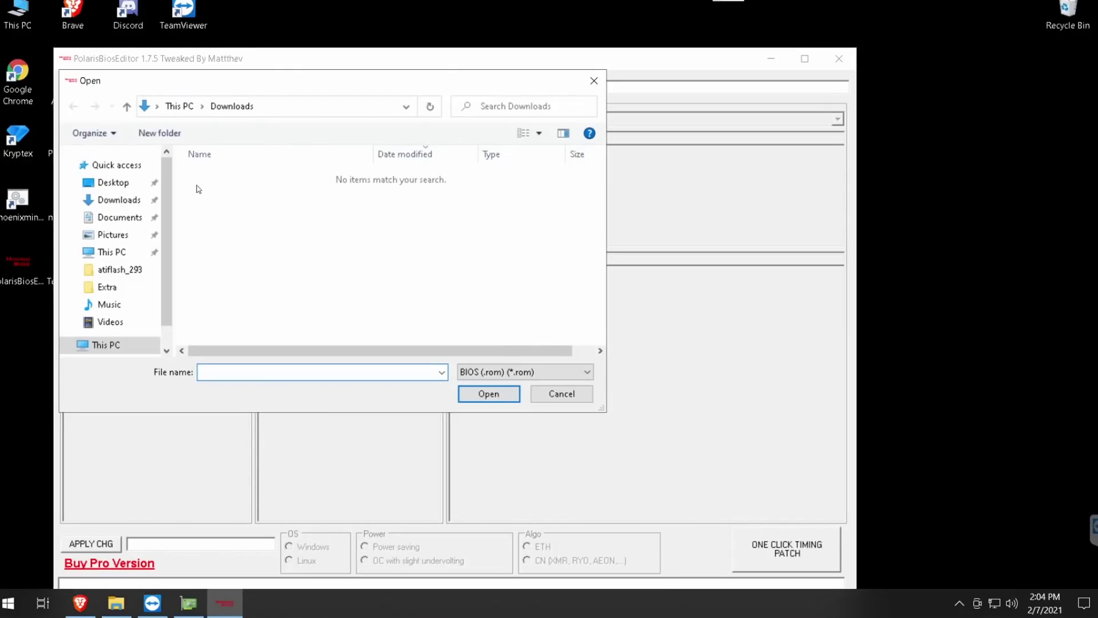
{"action": "left_click", "coordinate": [179, 105]}
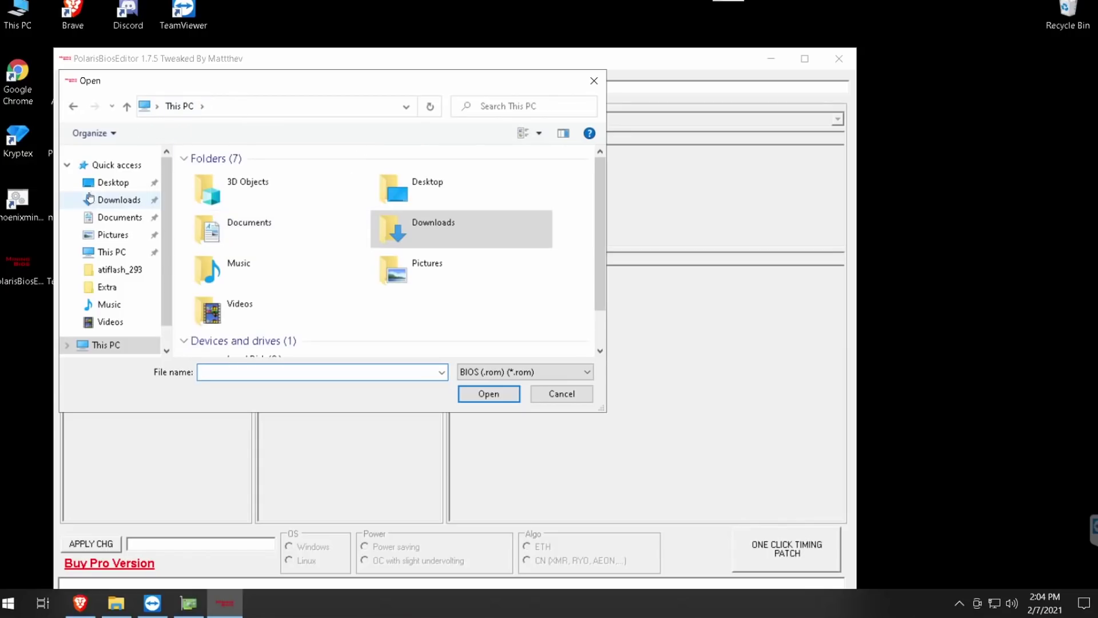
{"action": "left_click", "coordinate": [113, 181]}
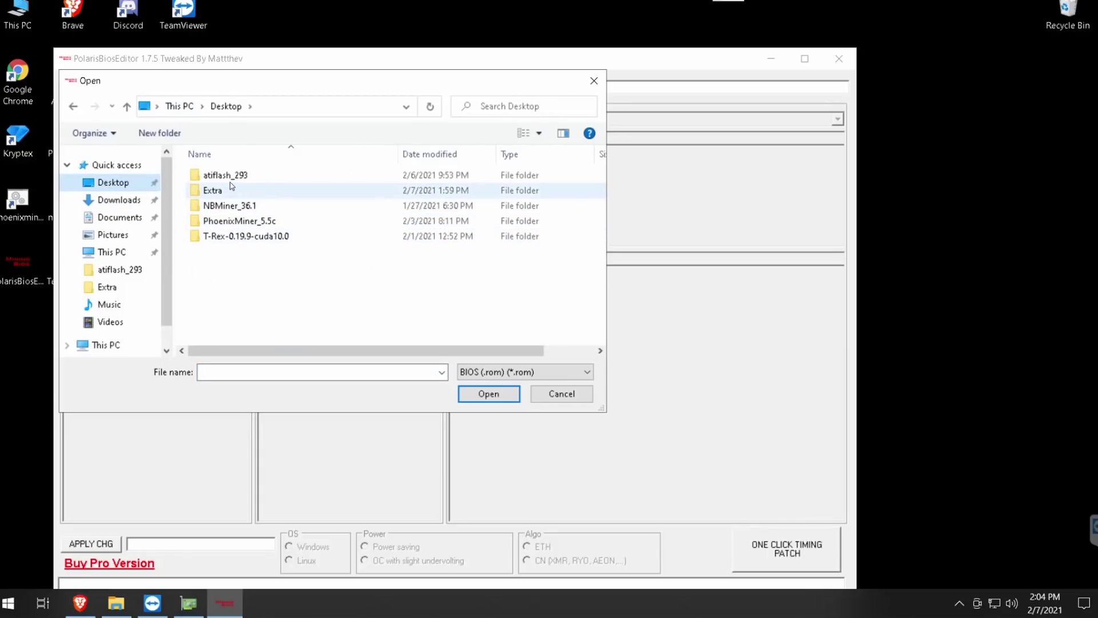
{"action": "double_click", "coordinate": [230, 181]}
{"action": "double_click", "coordinate": [255, 176]}
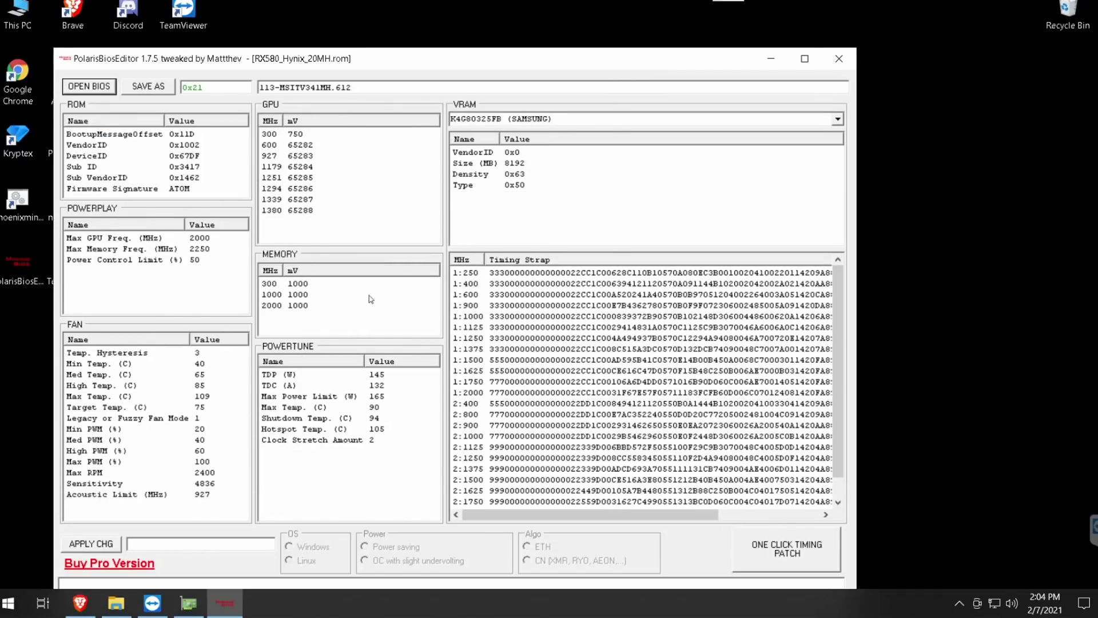
Apply the one-click timing patch to the BIOS, accepting Uber-mix 3.1 and Universal Hynix Timing
{"action": "left_click", "coordinate": [787, 557]}
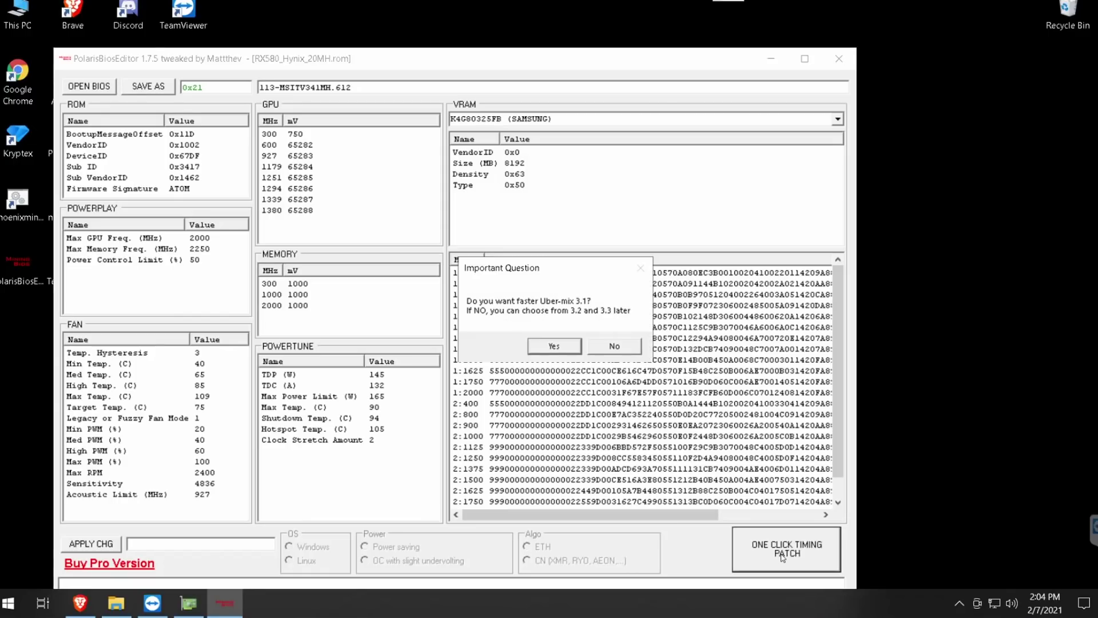
{"action": "left_click", "coordinate": [546, 347]}
{"action": "left_click", "coordinate": [650, 343]}
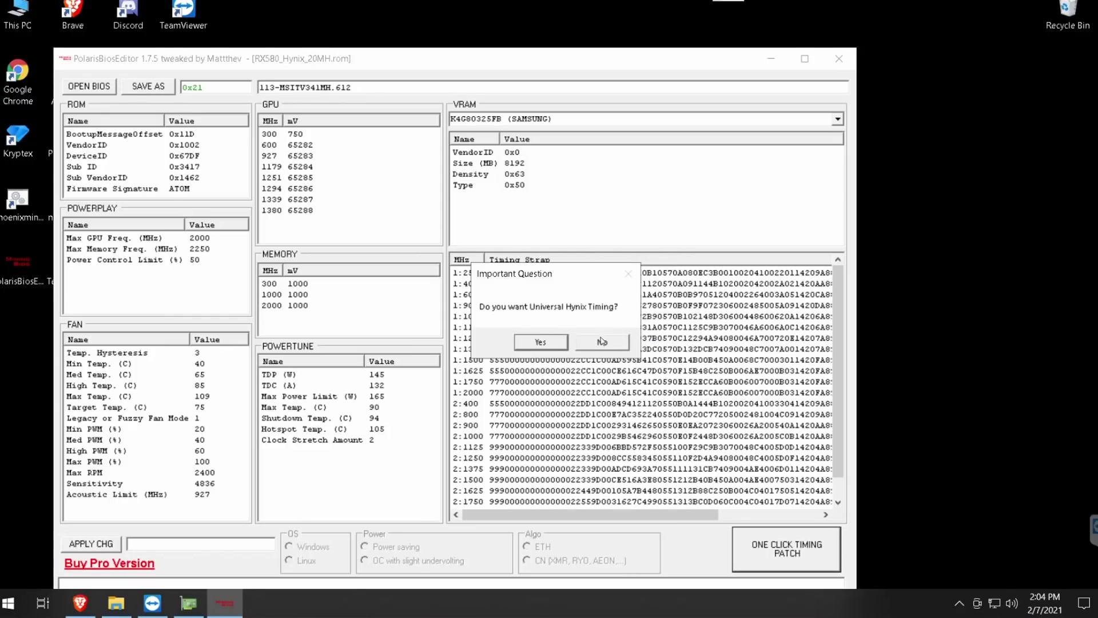
{"action": "left_click", "coordinate": [538, 344]}
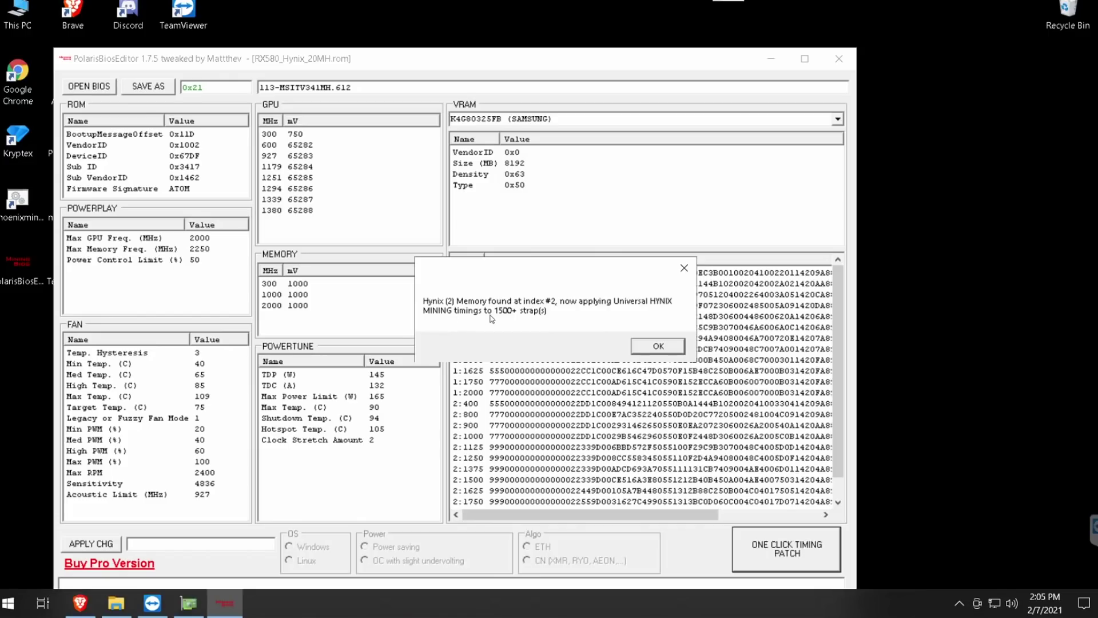
{"action": "left_click", "coordinate": [656, 345]}
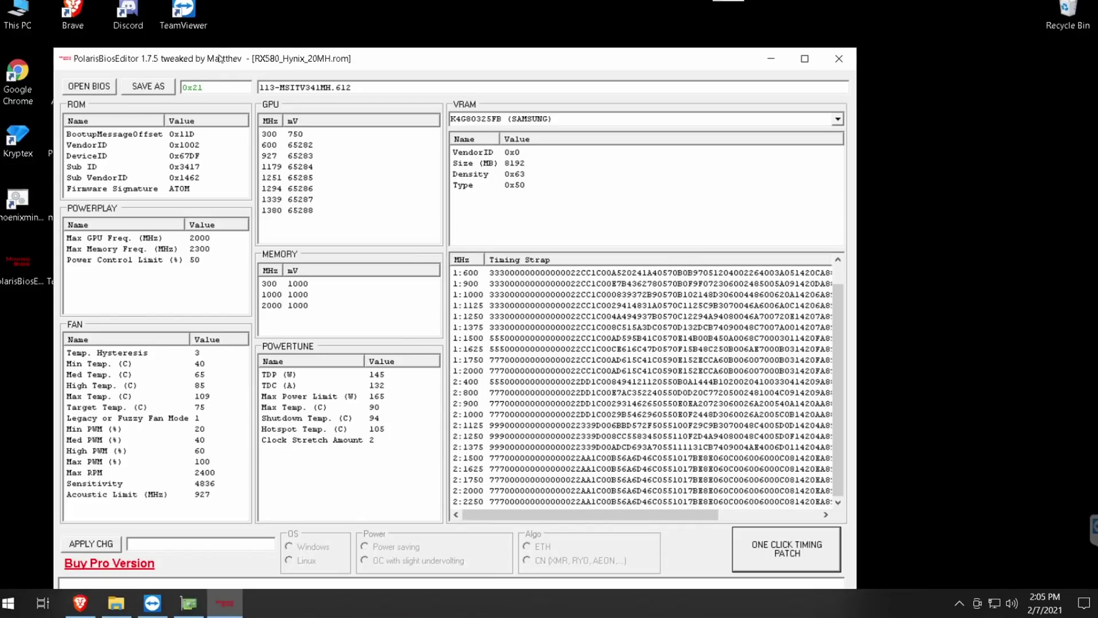
Save the patched BIOS as RX580_Hynix_20MH_Mod.rom in the atiflash_293 folder and close PolarisBiosEditor
{"action": "left_click", "coordinate": [150, 87]}
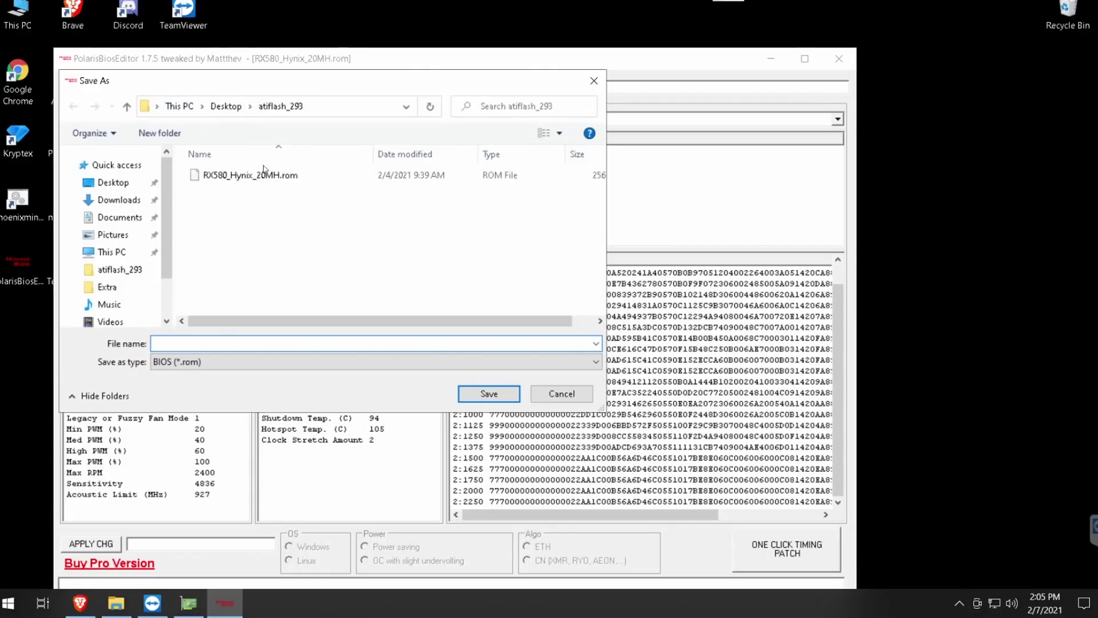
{"action": "left_click", "coordinate": [232, 173]}
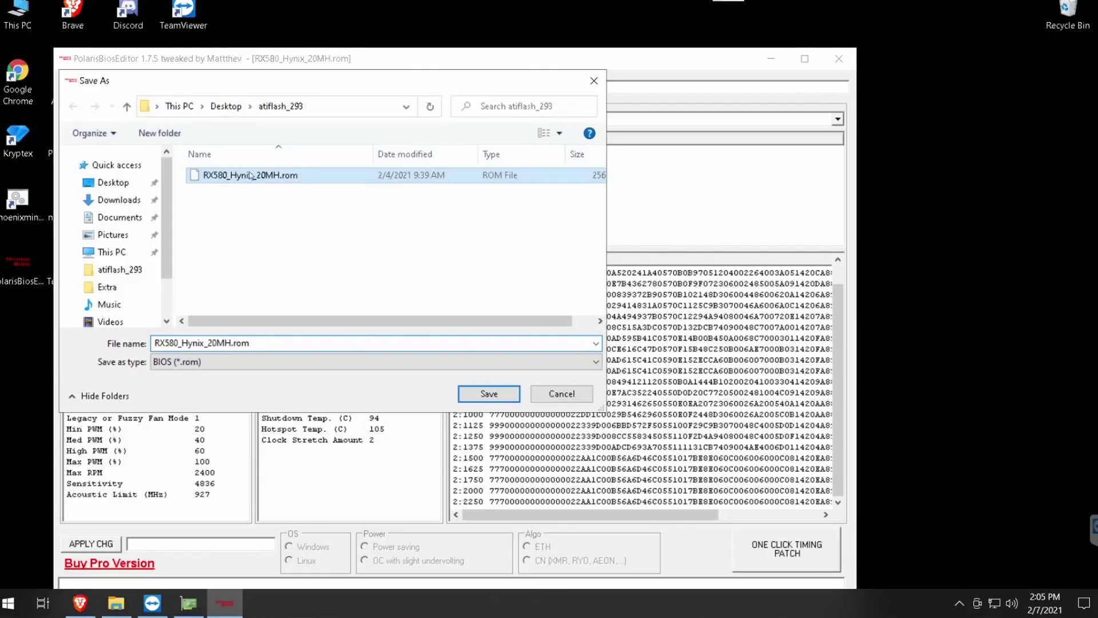
{"action": "type", "text": "_Mod"}
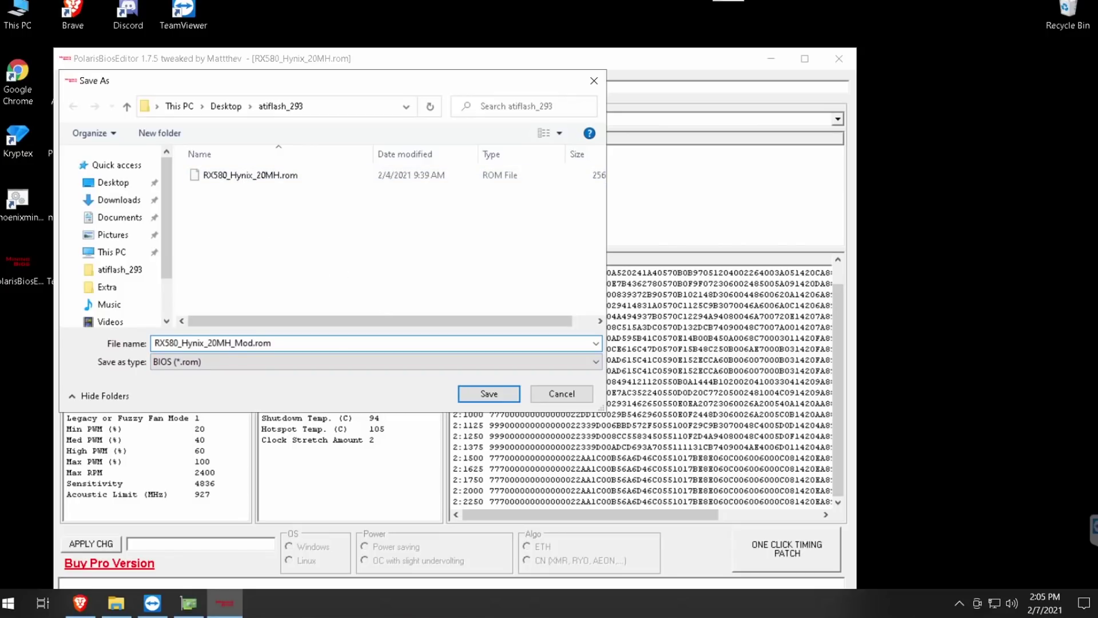
{"action": "left_click", "coordinate": [489, 393]}
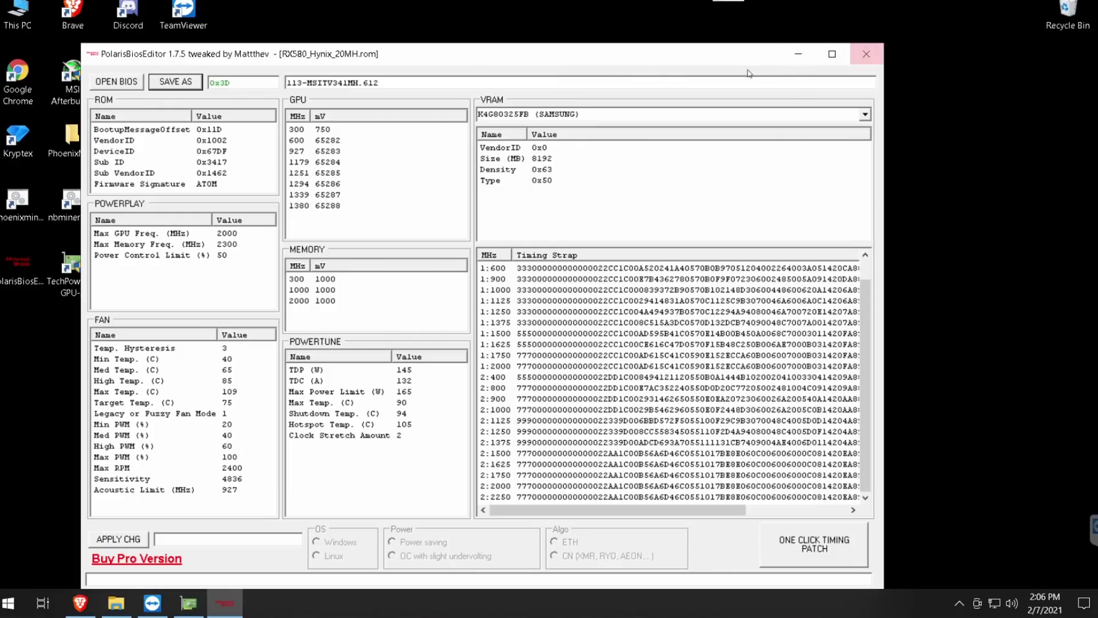
{"action": "left_click", "coordinate": [867, 54]}
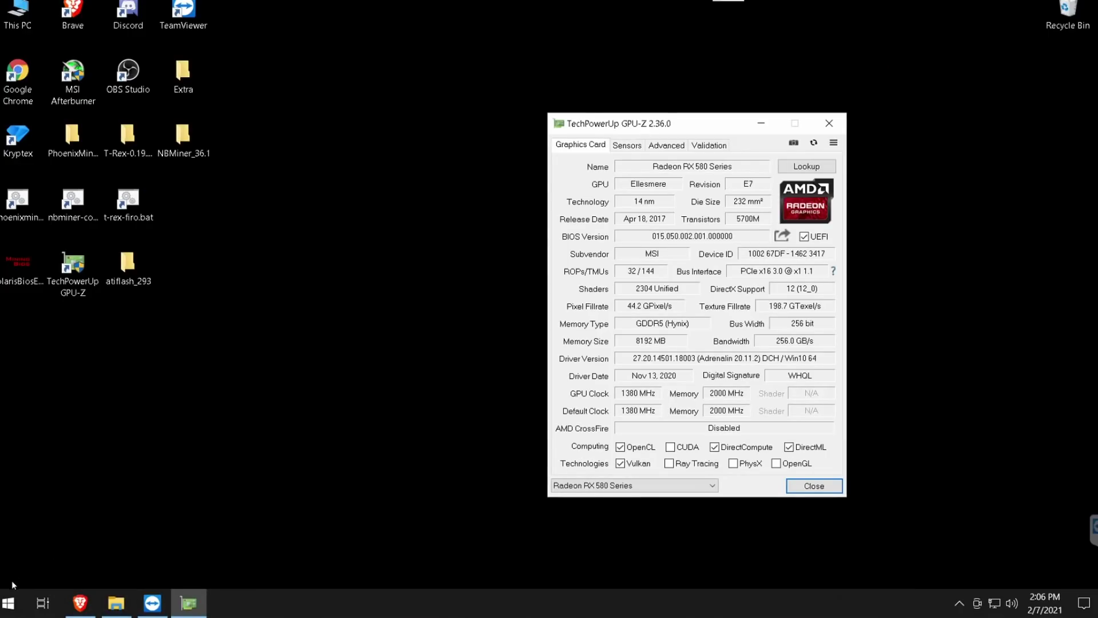
Open Command Prompt as administrator and move its window clear of the desktop icons
{"action": "left_click", "coordinate": [10, 601]}
{"action": "type", "text": "comma"}
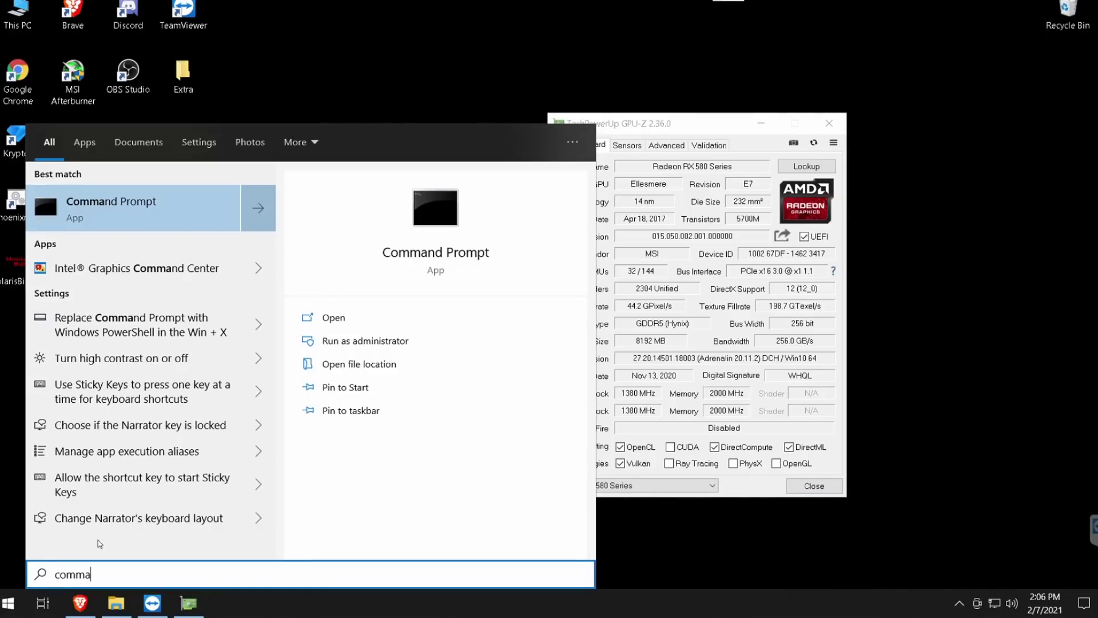
{"action": "left_click", "coordinate": [437, 346]}
{"action": "left_click", "coordinate": [498, 401]}
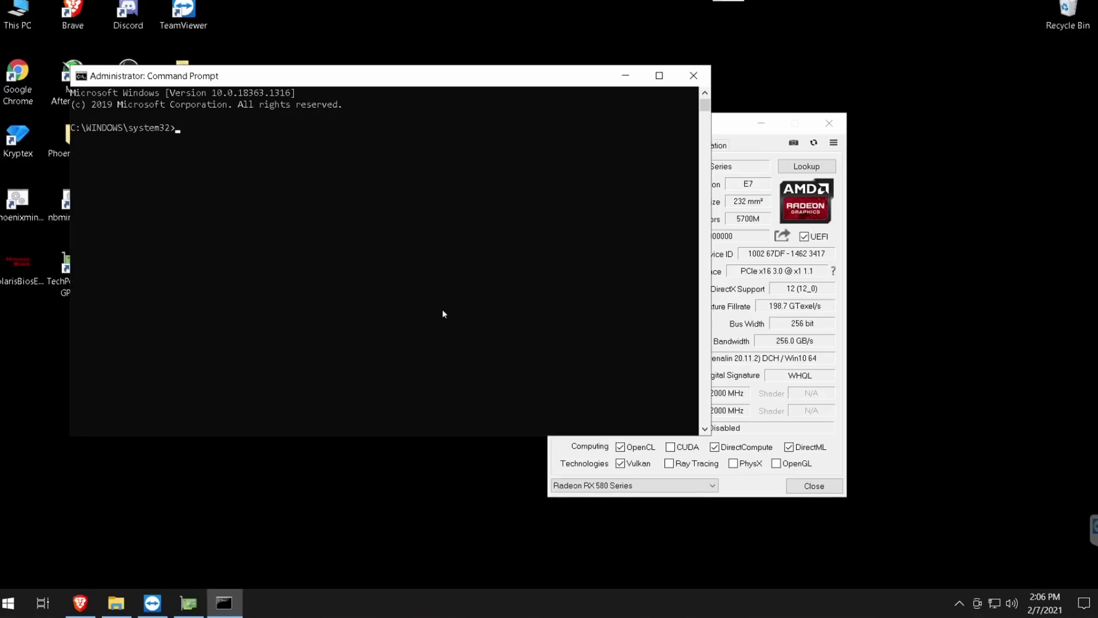
{"action": "left_click_drag", "start_coordinate": [362, 83], "coordinate": [559, 115]}
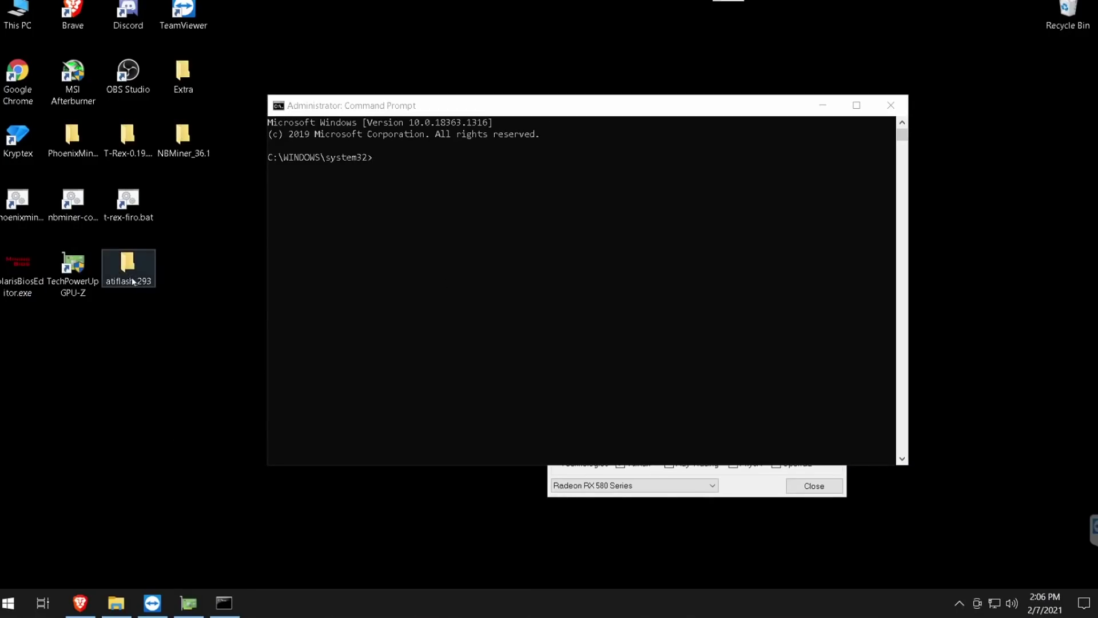
Open the atiflash_293 folder and copy the location path from the properties of amdvbflash.exe
{"action": "double_click", "coordinate": [128, 266]}
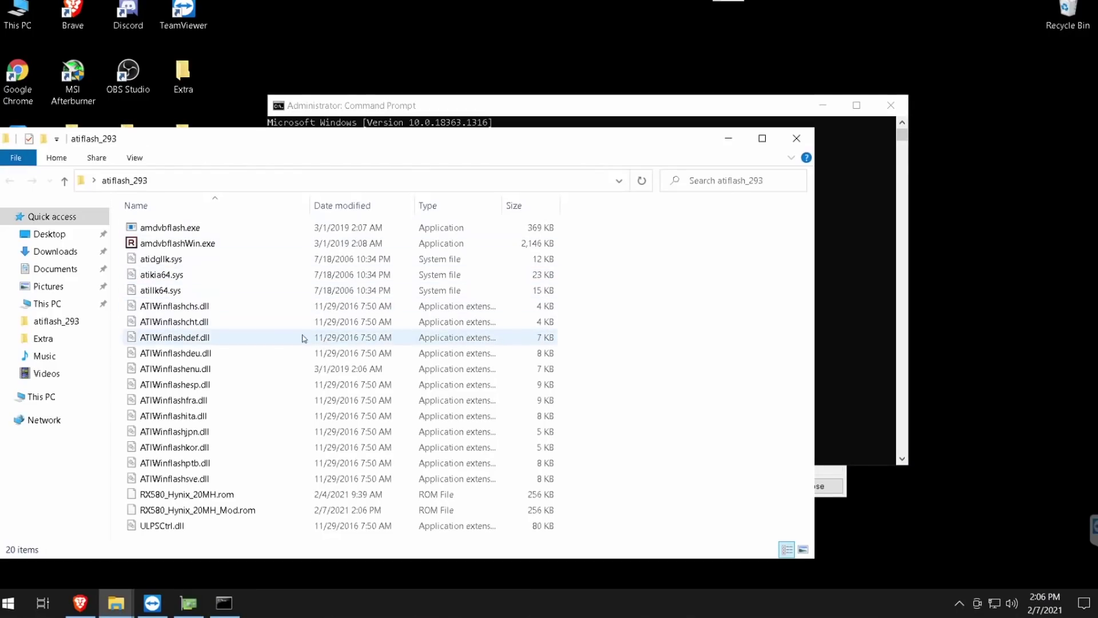
{"action": "left_click", "coordinate": [182, 229]}
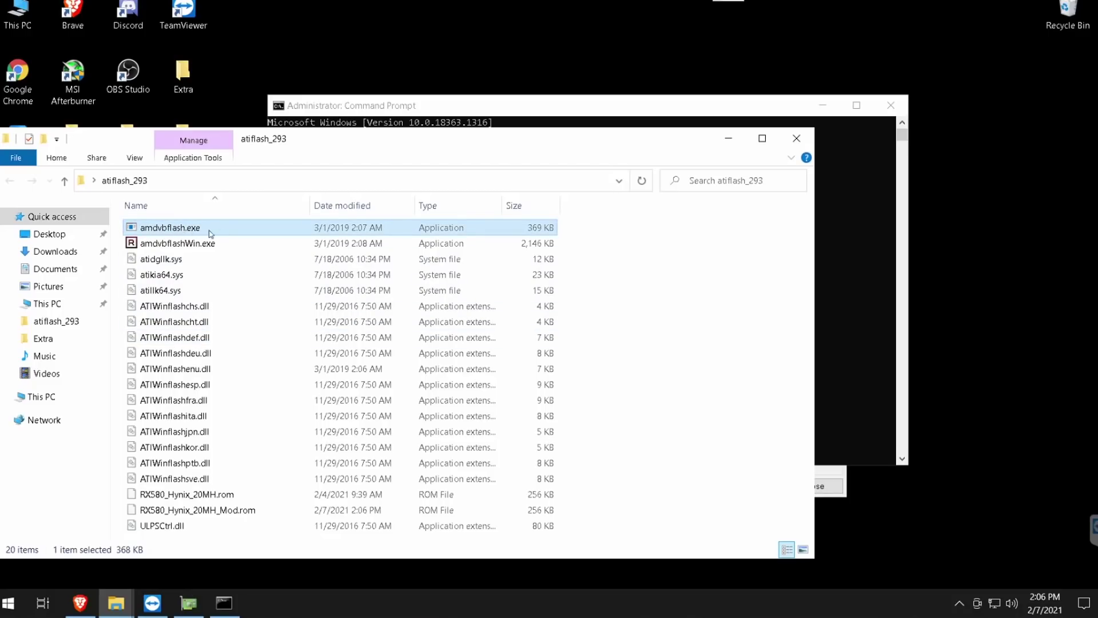
{"action": "right_click", "coordinate": [182, 227]}
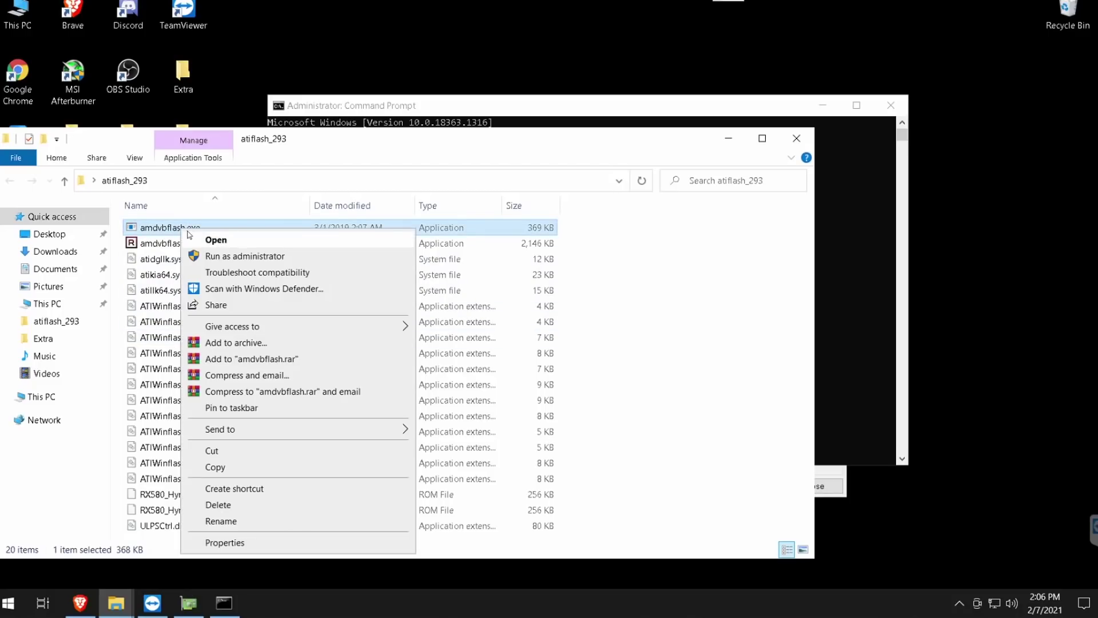
{"action": "left_click", "coordinate": [228, 542]}
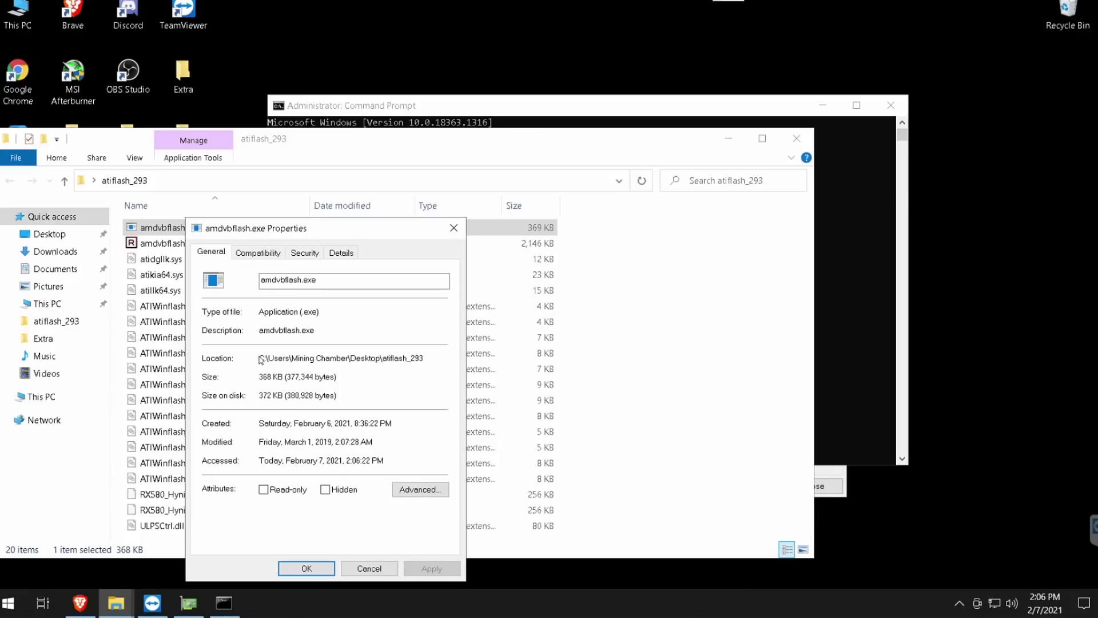
{"action": "left_click_drag", "start_coordinate": [258, 358], "coordinate": [424, 358]}
{"action": "left_click", "coordinate": [332, 199]}
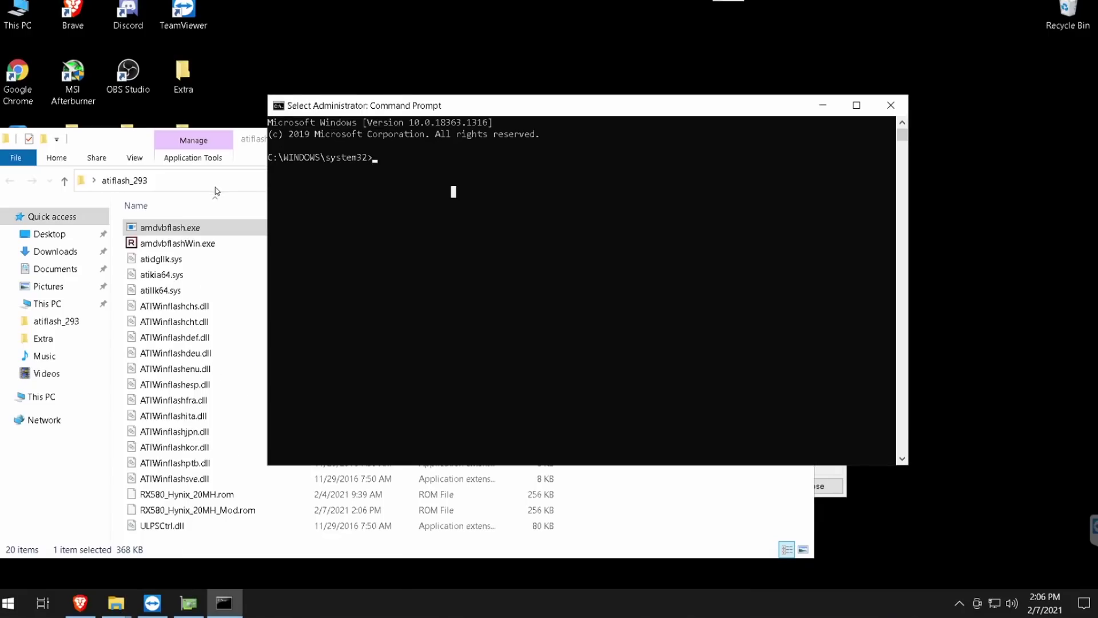
Change the Command Prompt directory to C:\Users\Mining Chamber\Desktop\atiflash_293 with cd
{"action": "left_click", "coordinate": [370, 167]}
{"action": "left_click", "coordinate": [400, 167]}
{"action": "type", "text": "cd"}
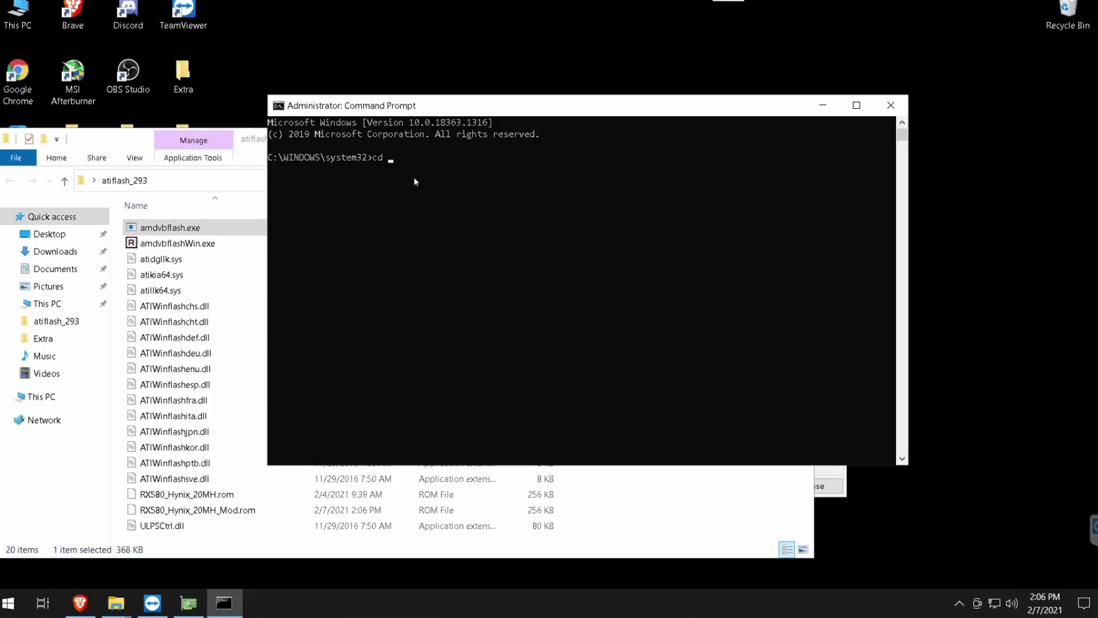
{"action": "type", "text": "C:\\Users\\Mining Chamber\\Desktop\\atiflash_293"}
{"action": "key", "text": "Return"}
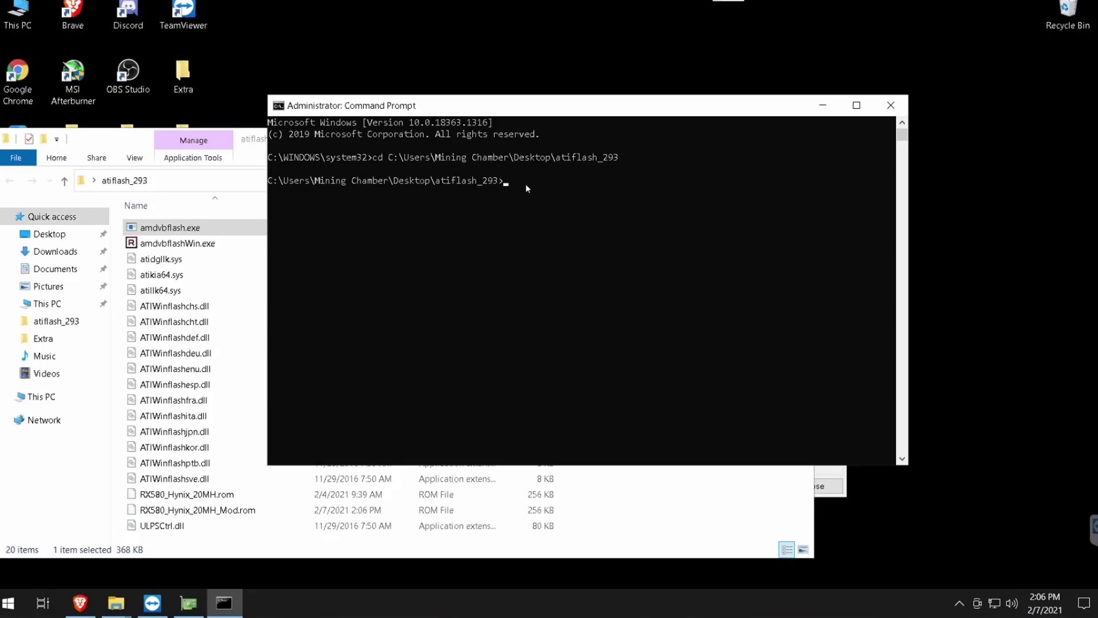
Run amdvbflash -i in the atiflash_293 directory and check the graphics card's adapter number
{"action": "left_click_drag", "start_coordinate": [437, 181], "coordinate": [498, 182]}
{"action": "left_click", "coordinate": [453, 190]}
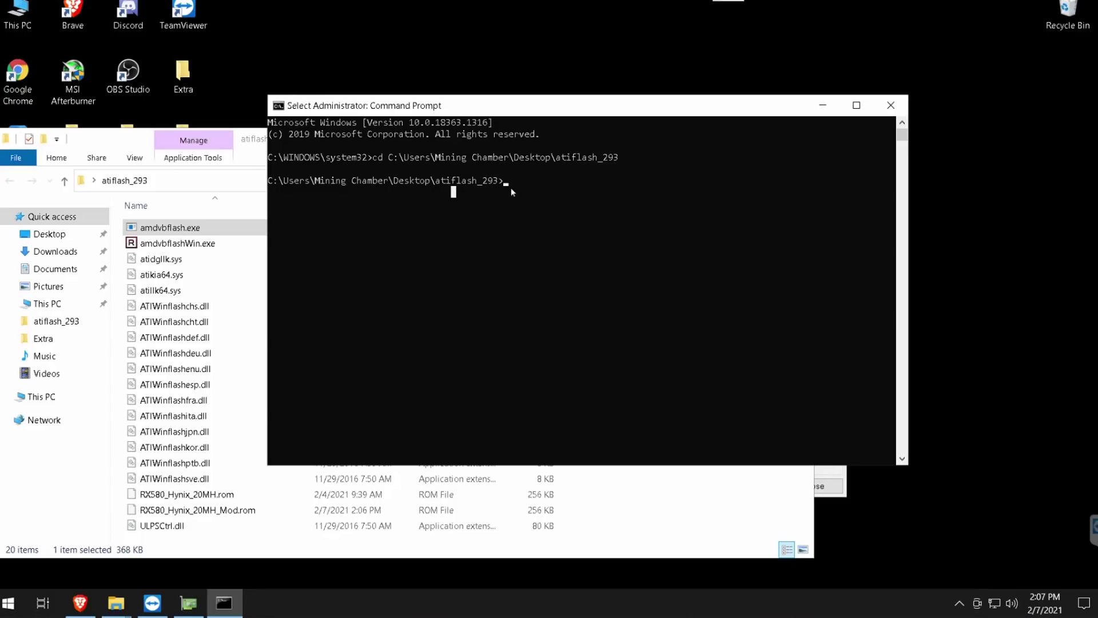
{"action": "key", "text": "Escape"}
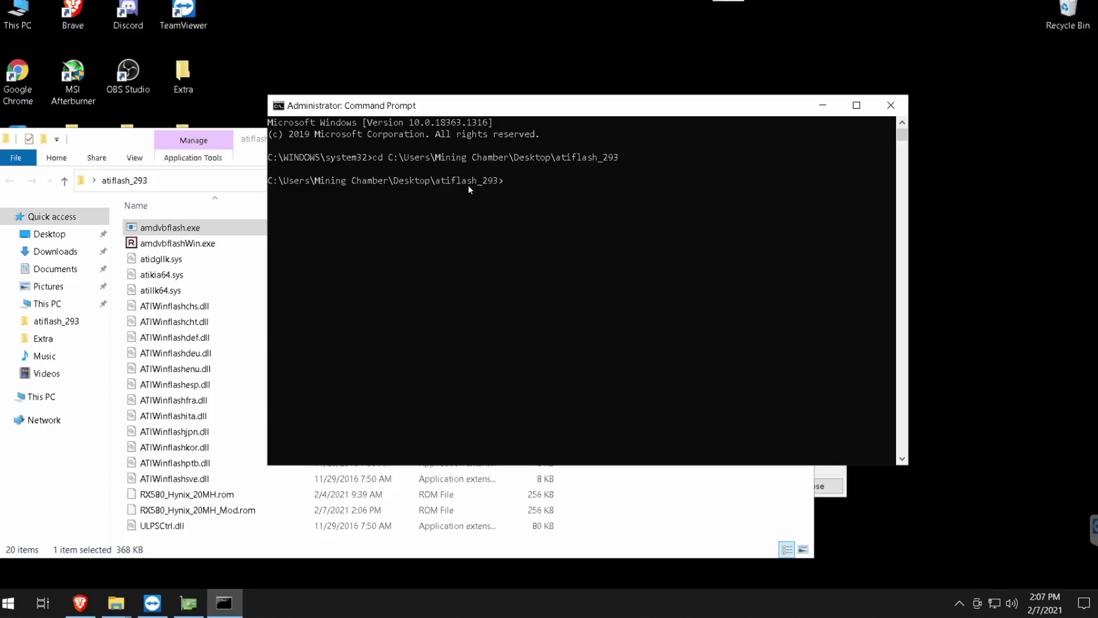
{"action": "type", "text": "amdvbflash -i"}
{"action": "key", "text": "Return"}
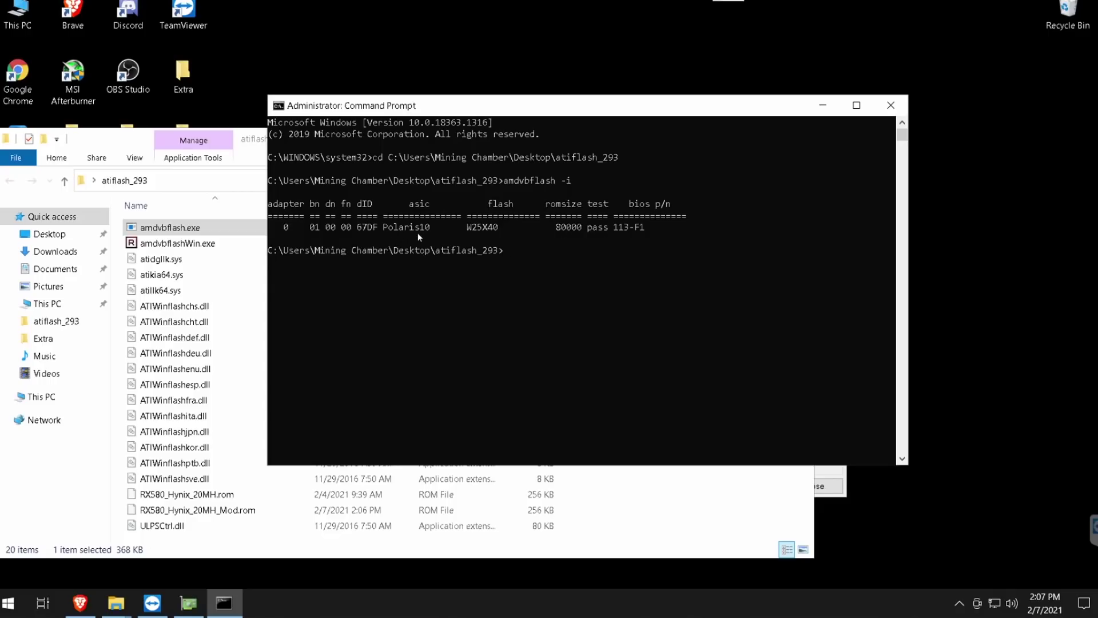
{"action": "left_click_drag", "start_coordinate": [298, 228], "coordinate": [287, 229]}
Flash RX580_Hynix_20MH_Mod.rom to adapter 0 by running amdvbflash -p 0 RX580_Hynix_20MH_Mod.rom
{"action": "left_click", "coordinate": [542, 262]}
{"action": "type", "text": "amdvbflash -p 0"}
{"action": "left_click", "coordinate": [207, 512]}
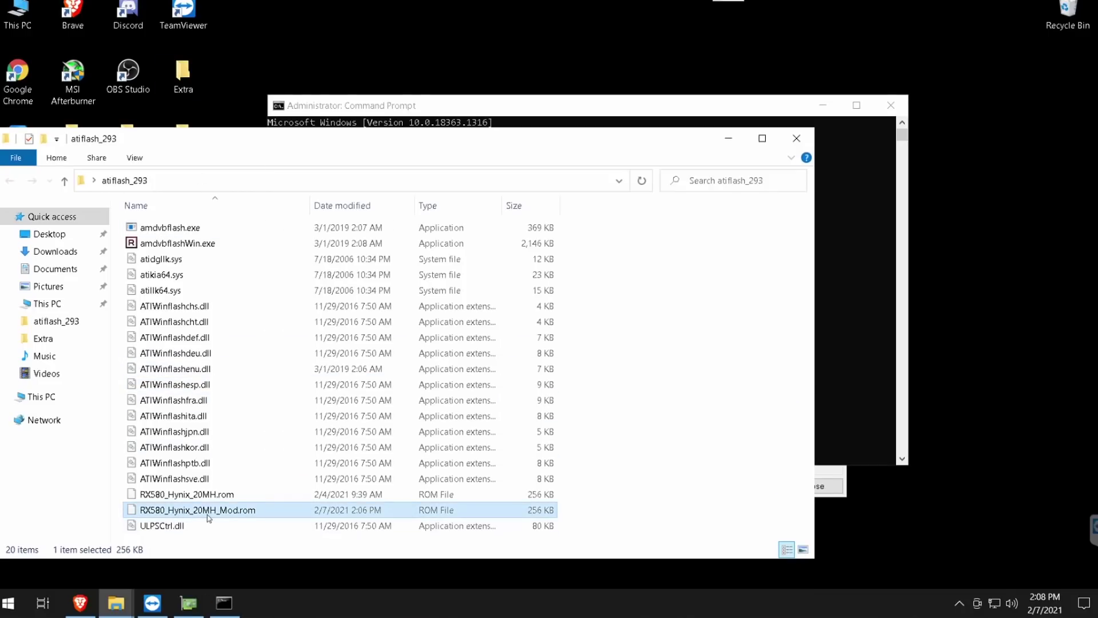
{"action": "key", "text": "alt+Tab"}
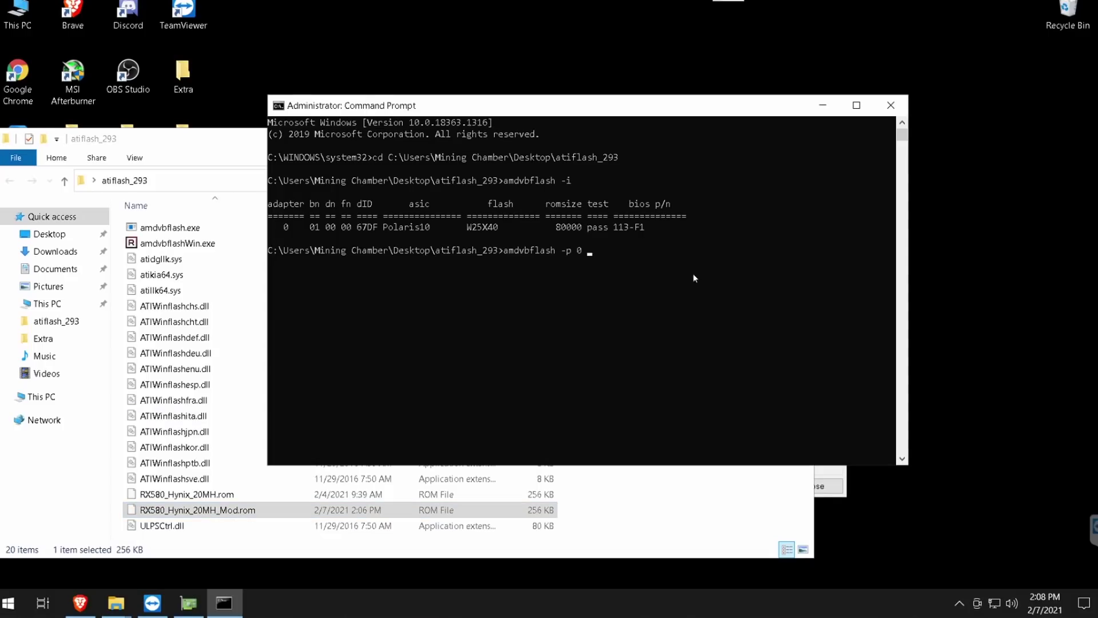
{"action": "type", "text": "RX"}
{"action": "key", "text": "Tab"}
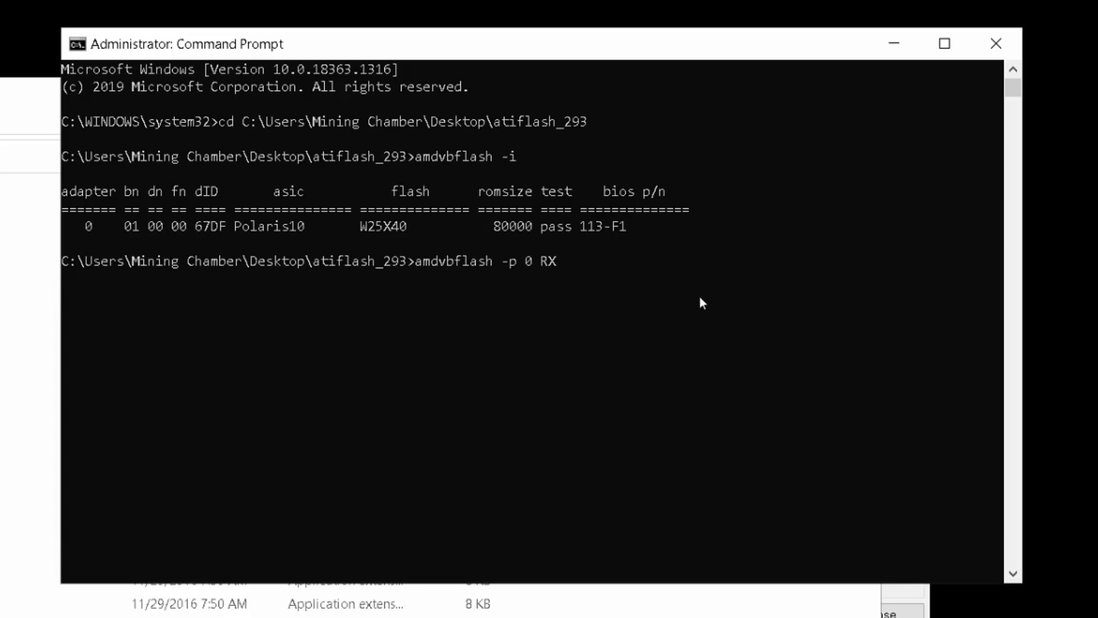
{"action": "type", "text": "580_Hynix_20M"}
{"action": "key", "text": "Tab"}
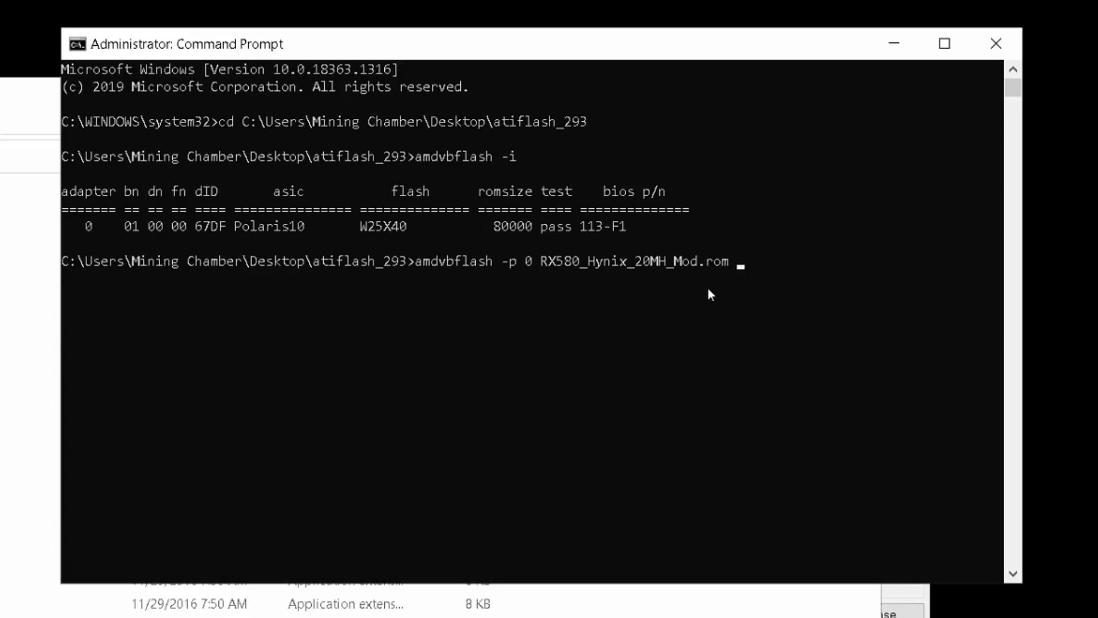
{"action": "key", "text": "Return"}
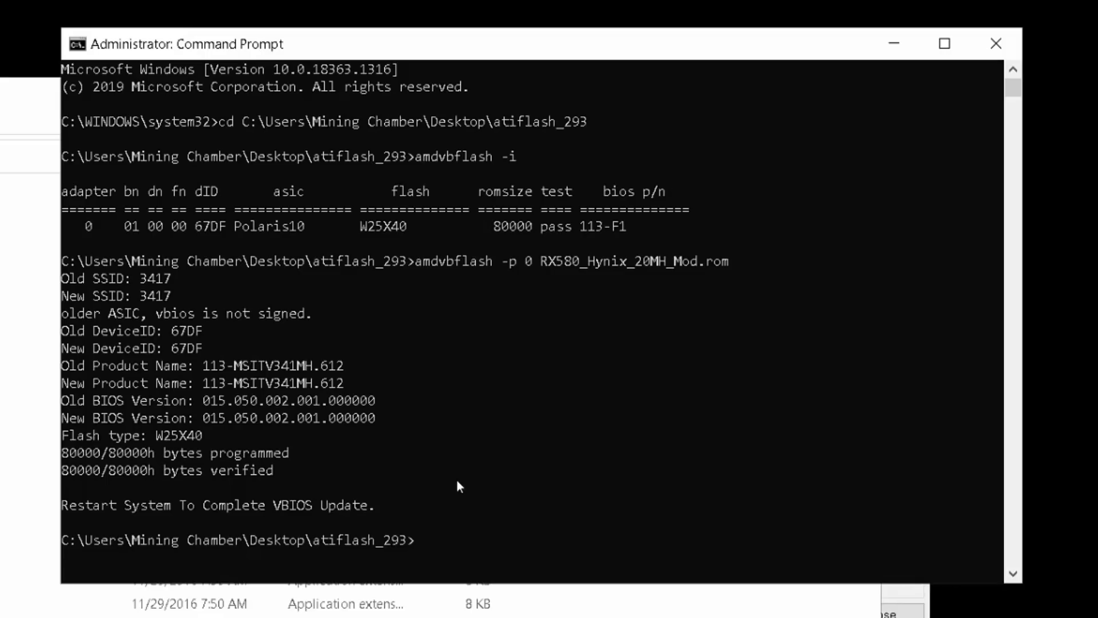
Prepare the restore command amdvbflash -p 0 RX580_Hynix_20MH.rom for the original BIOS and clear it without running it
{"action": "key", "text": "Up"}
{"action": "key", "text": "Left"}
{"action": "key", "text": "Left"}
{"action": "key", "text": "Left"}
{"action": "key", "text": "Left"}
{"action": "key", "text": "BackSpace"}
{"action": "key", "text": "BackSpace"}
{"action": "key", "text": "BackSpace"}
{"action": "key", "text": "BackSpace"}
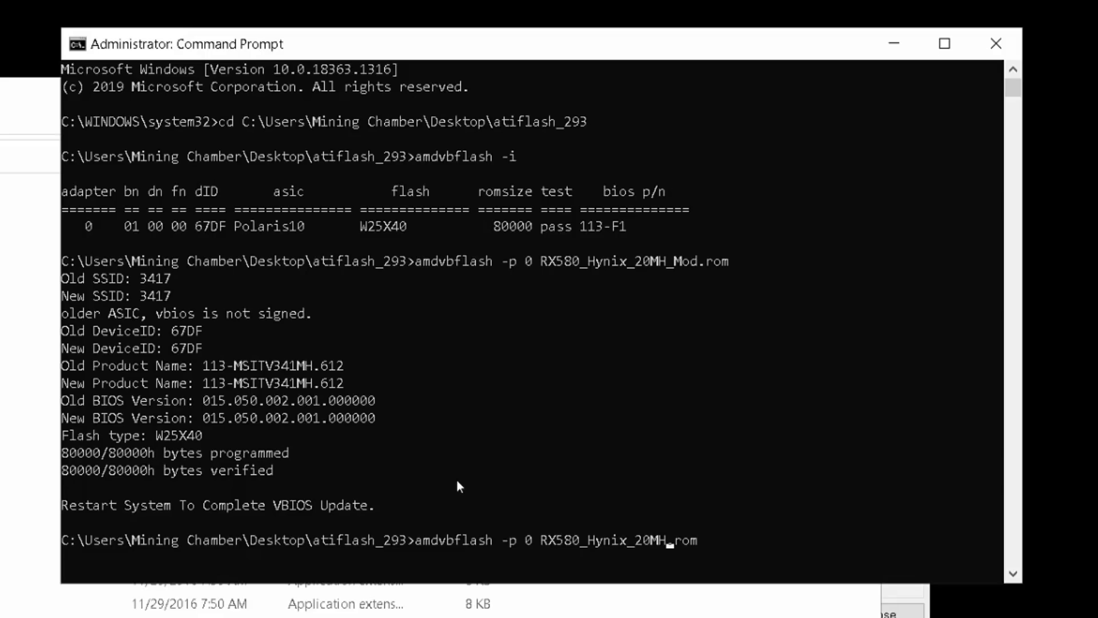
{"action": "key", "text": "End"}
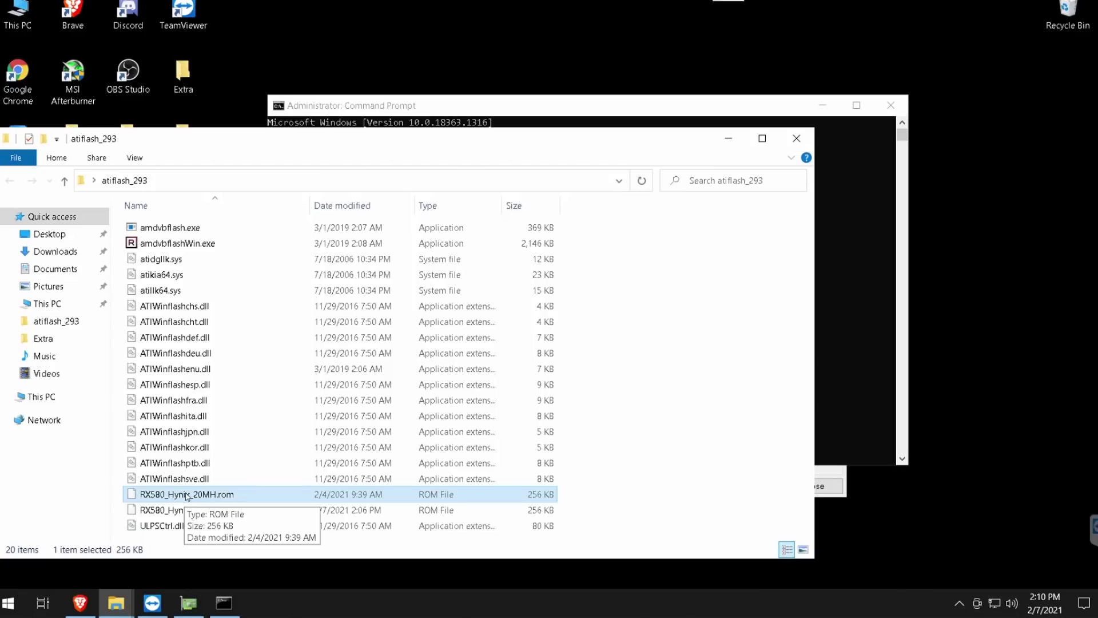
{"action": "left_click", "coordinate": [189, 511]}
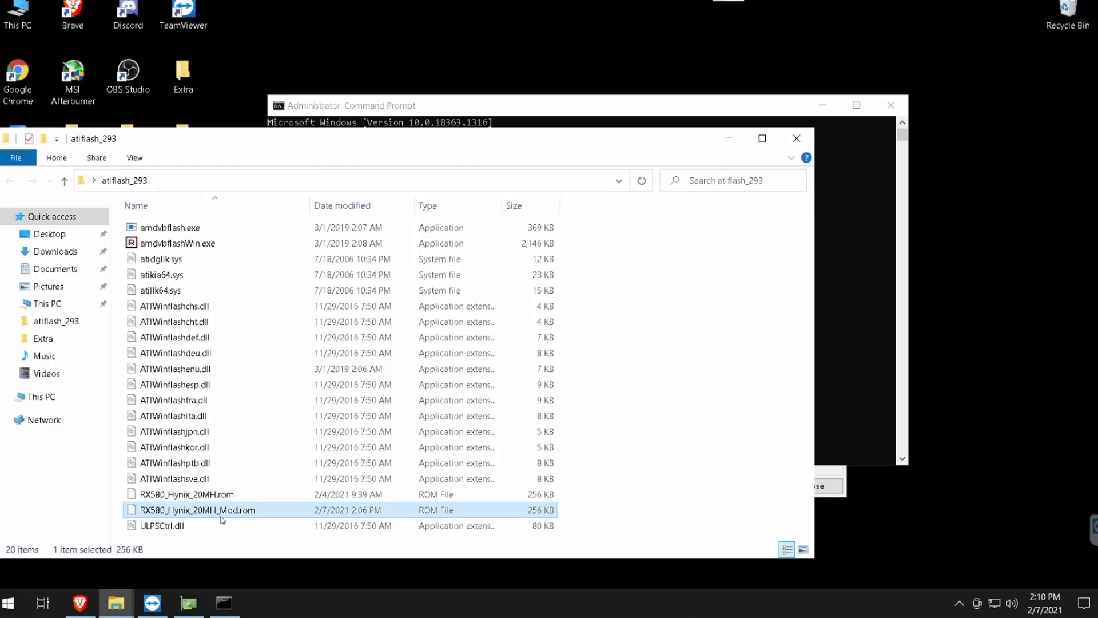
{"action": "key", "text": "alt+Tab"}
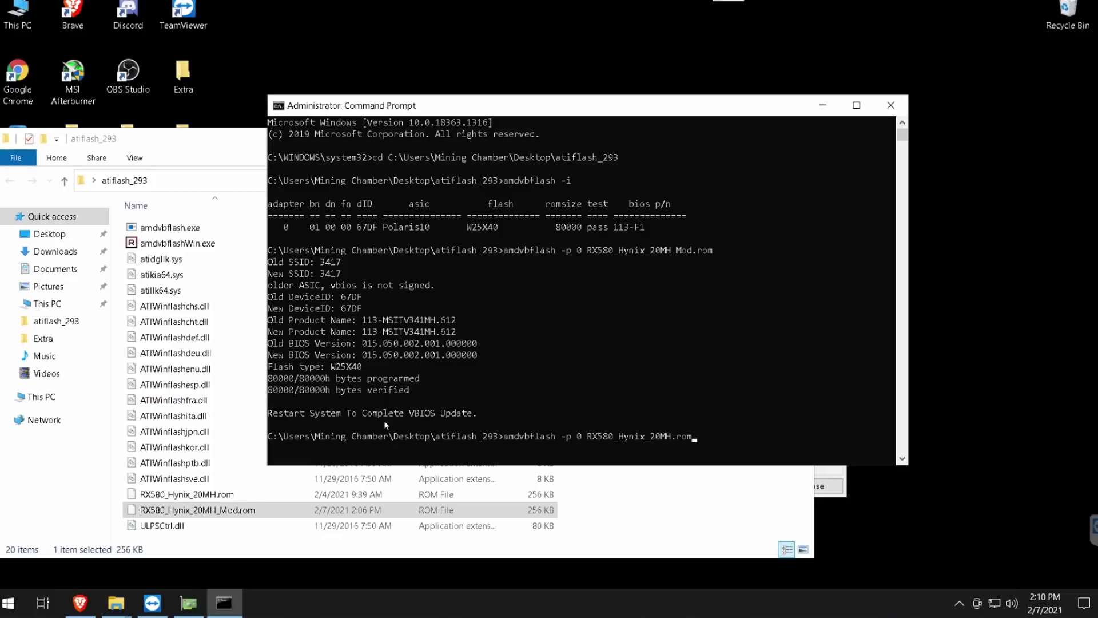
{"action": "key", "text": "Escape"}
{"action": "left_click", "coordinate": [574, 367]}
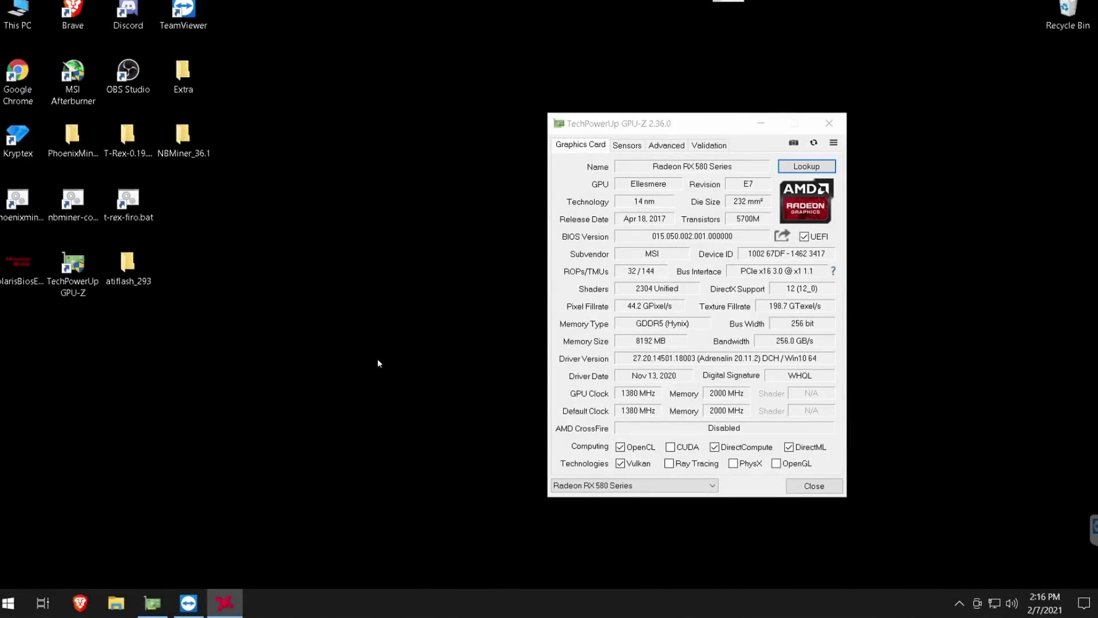
Open the phoenixminer-eth.bat shortcut for editing in Notepad and check the -rxboost 20 option at the end of the miner command
{"action": "left_click", "coordinate": [265, 355]}
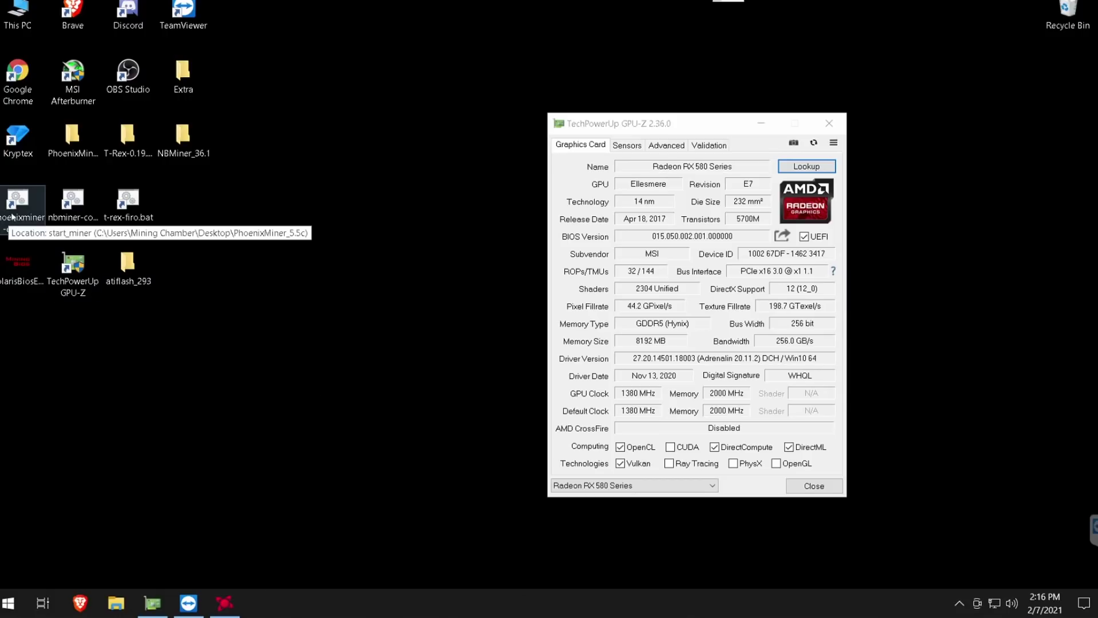
{"action": "left_click", "coordinate": [23, 231]}
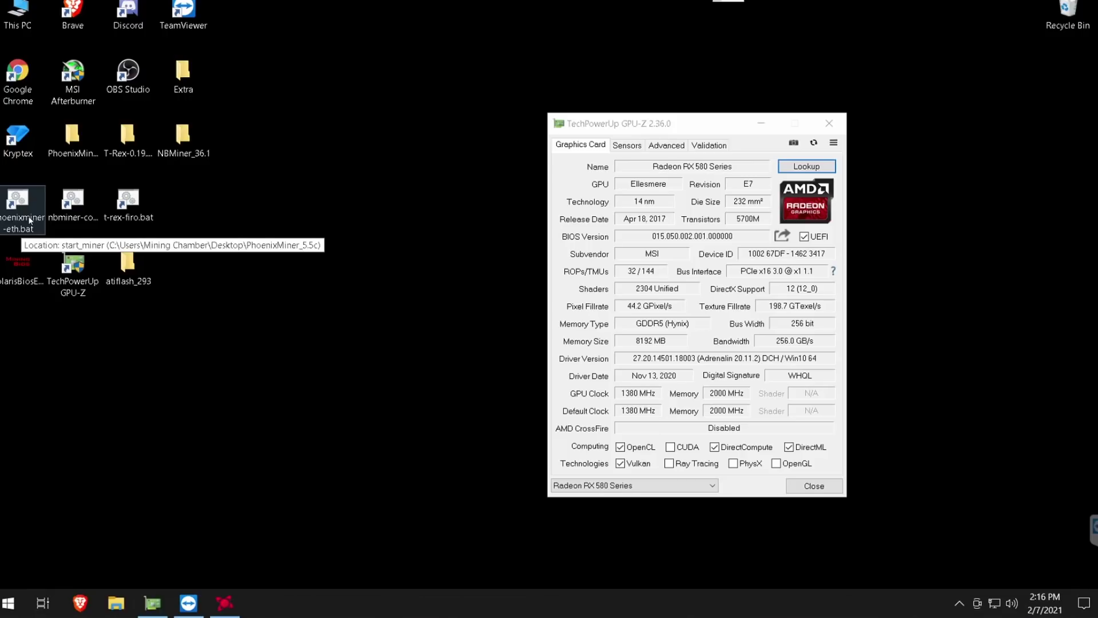
{"action": "right_click", "coordinate": [27, 218]}
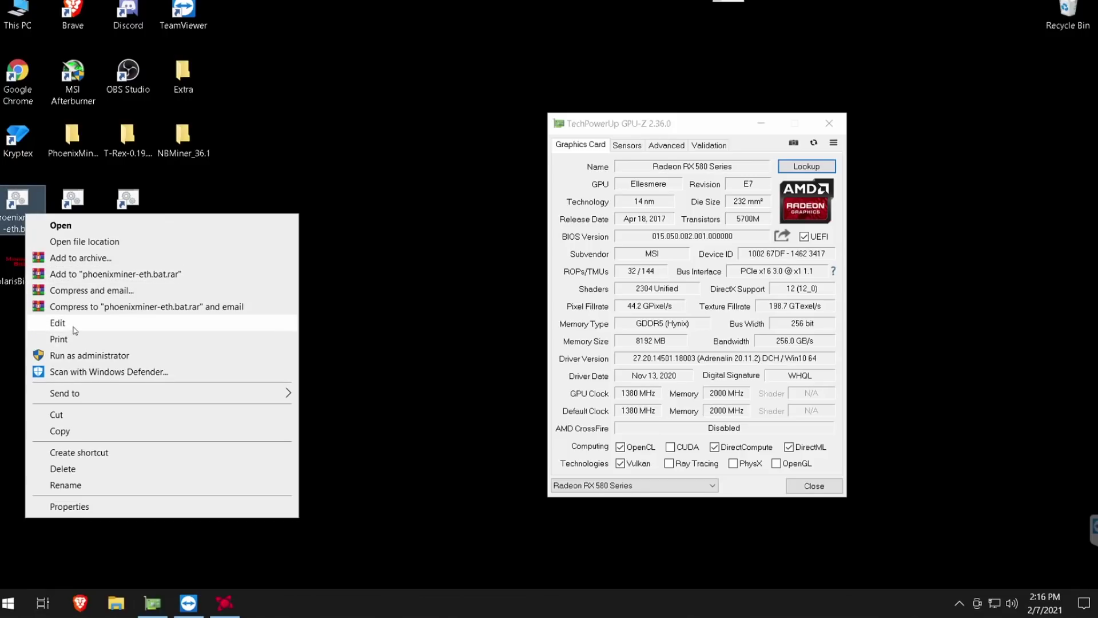
{"action": "left_click", "coordinate": [57, 323]}
{"action": "left_click", "coordinate": [237, 421]}
{"action": "mouse_move", "coordinate": [492, 421]}
{"action": "left_mouse_down"}
{"action": "mouse_move", "coordinate": [557, 422]}
{"action": "mouse_move", "coordinate": [493, 422]}
{"action": "left_mouse_up"}
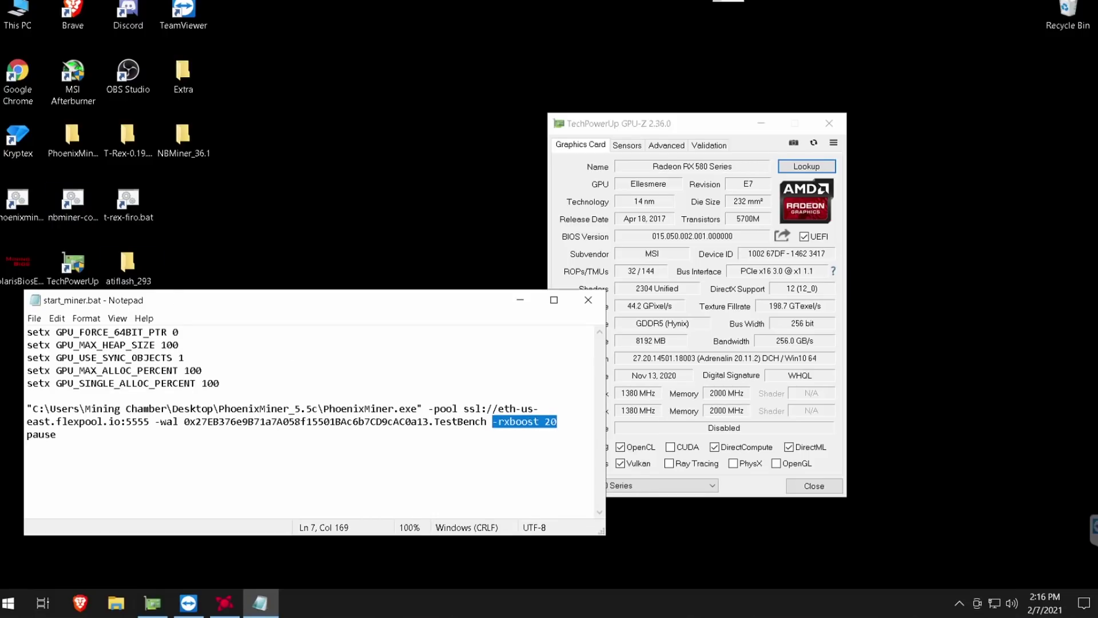
{"action": "left_click", "coordinate": [56, 435]}
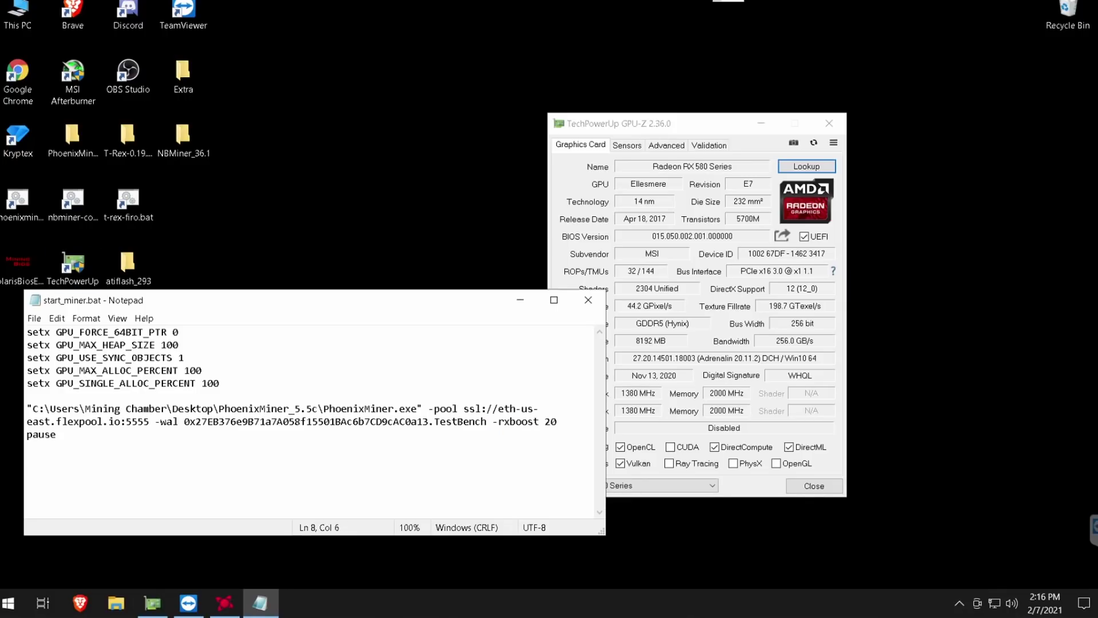
Switch to AMD Radeon Software's tuning page and load the saved profile with State7 at 1150 MHz and 850 mV
{"action": "left_click", "coordinate": [225, 603]}
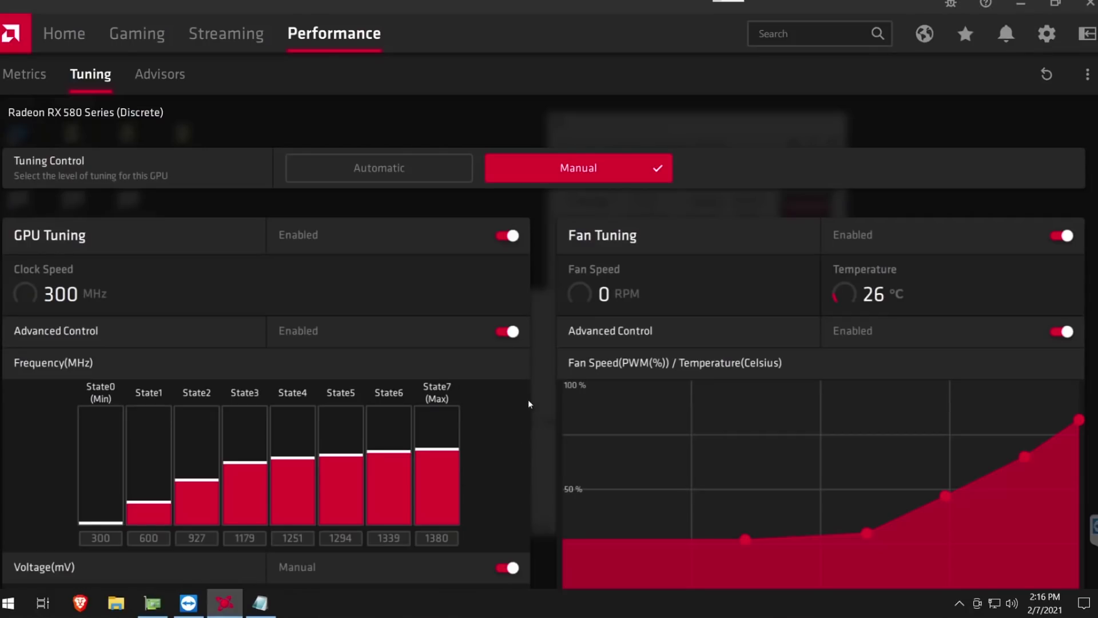
{"action": "scroll", "coordinate": [528, 404], "scroll_direction": "down", "scroll_amount": 3}
{"action": "scroll", "coordinate": [538, 405], "scroll_direction": "down", "scroll_amount": 3}
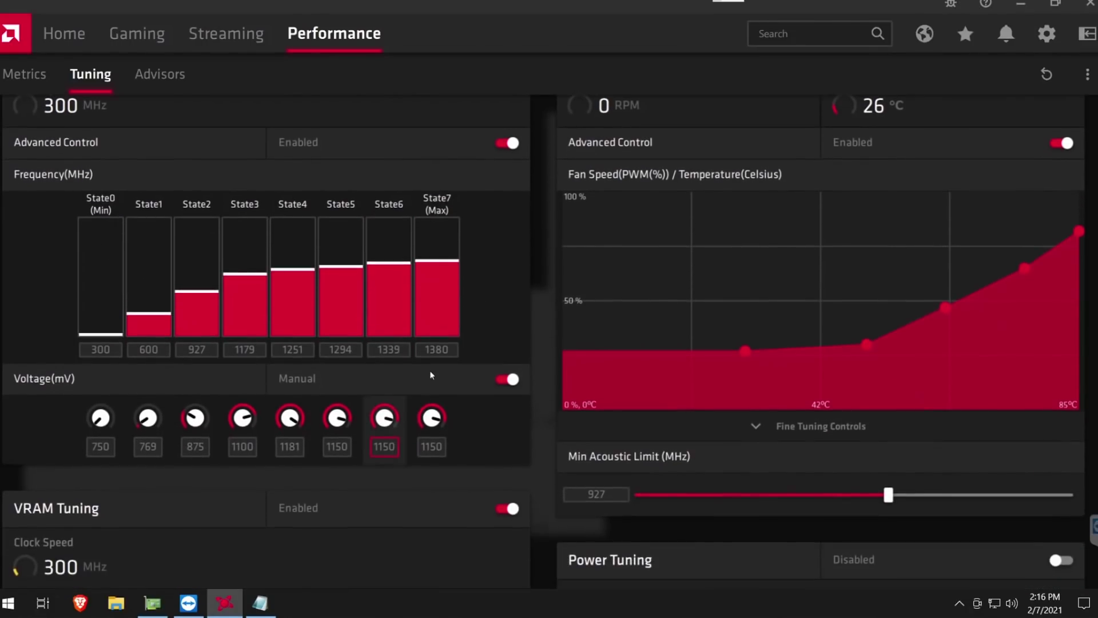
{"action": "scroll", "coordinate": [460, 460], "scroll_direction": "down", "scroll_amount": 3}
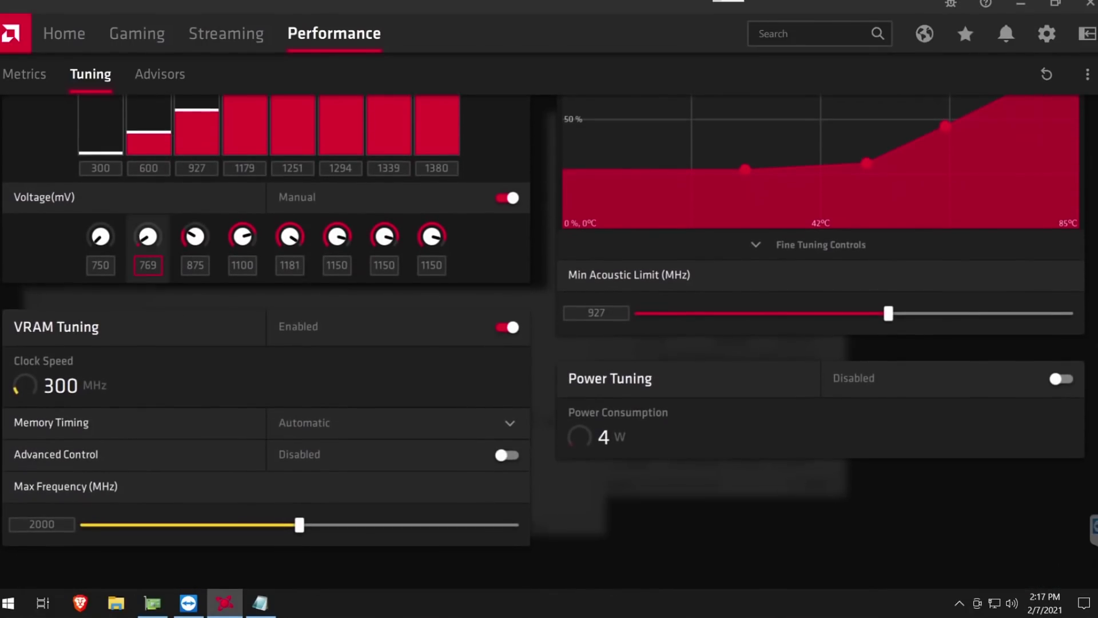
{"action": "left_click", "coordinate": [432, 266]}
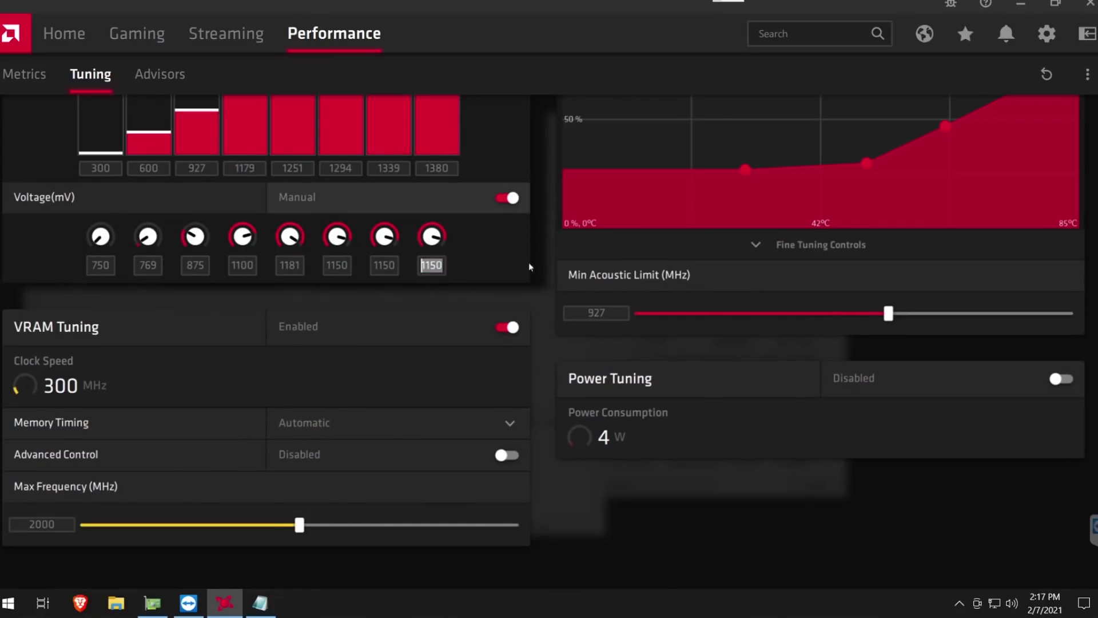
{"action": "scroll", "coordinate": [529, 267], "scroll_direction": "up", "scroll_amount": 3}
{"action": "left_click", "coordinate": [1087, 75]}
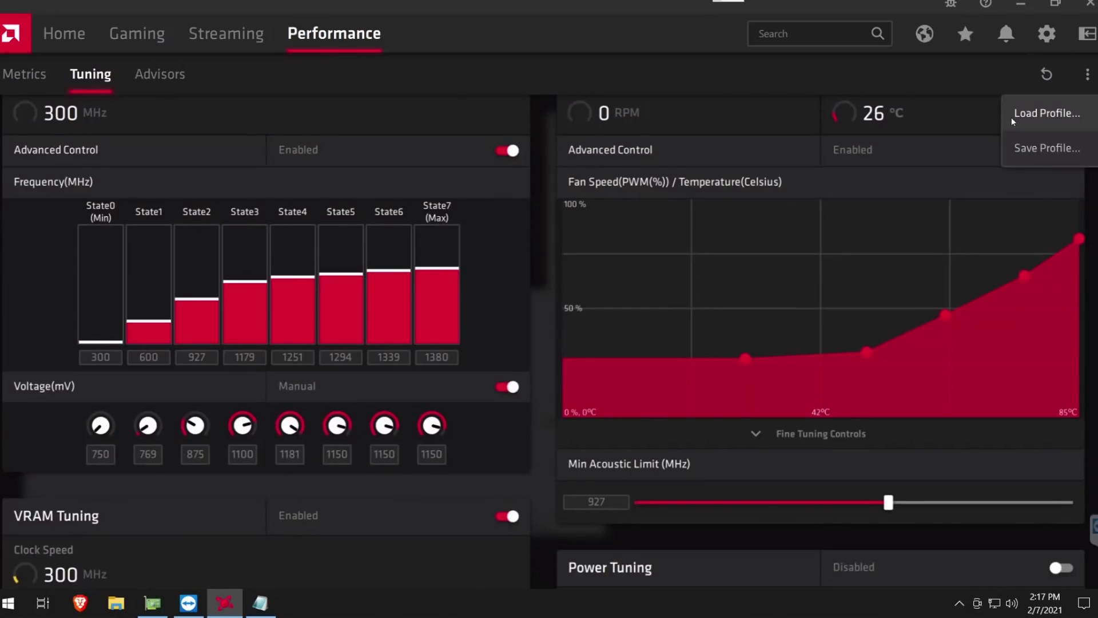
{"action": "left_click", "coordinate": [166, 130]}
{"action": "double_click", "coordinate": [167, 133]}
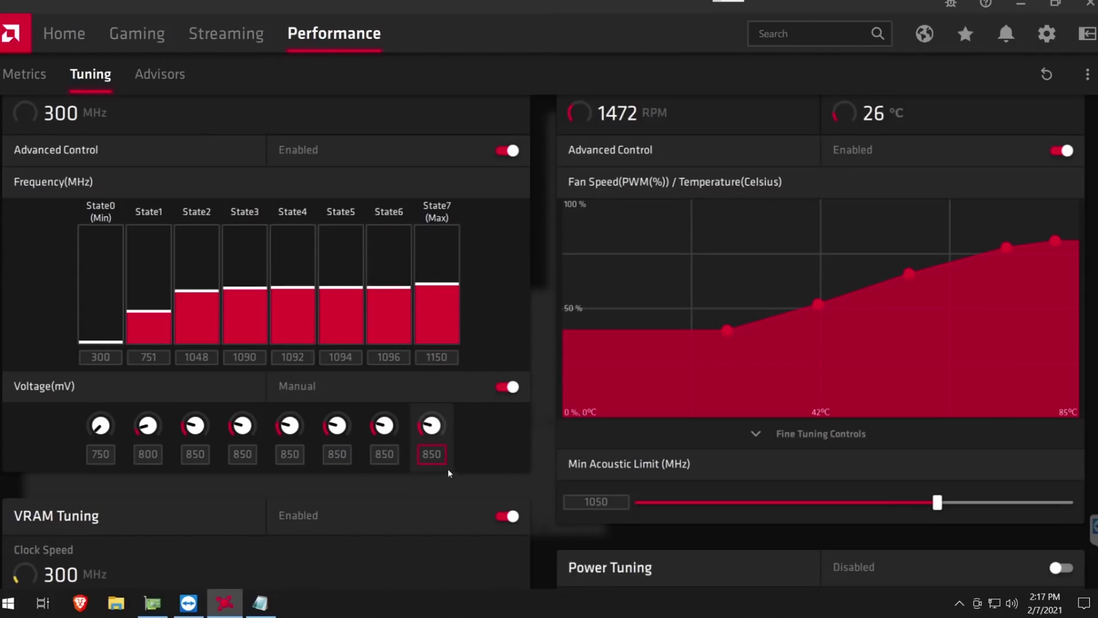
{"action": "left_click", "coordinate": [1087, 75]}
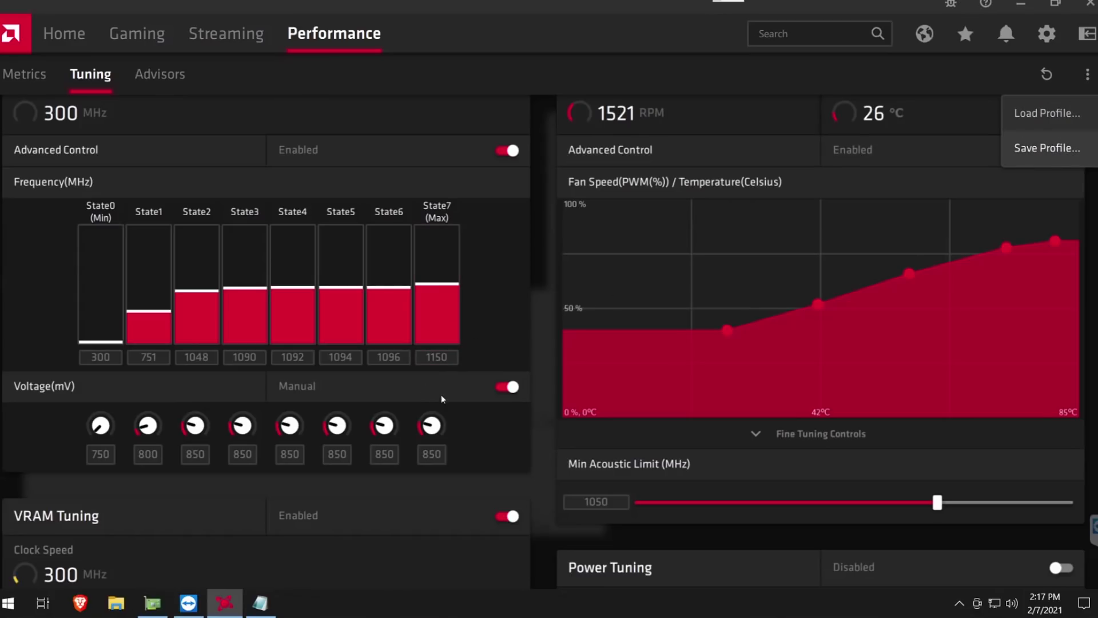
Set the State7 maximum GPU frequency to 1130 MHz and apply the tuning changes
{"action": "scroll", "coordinate": [436, 472], "scroll_direction": "up", "scroll_amount": 2}
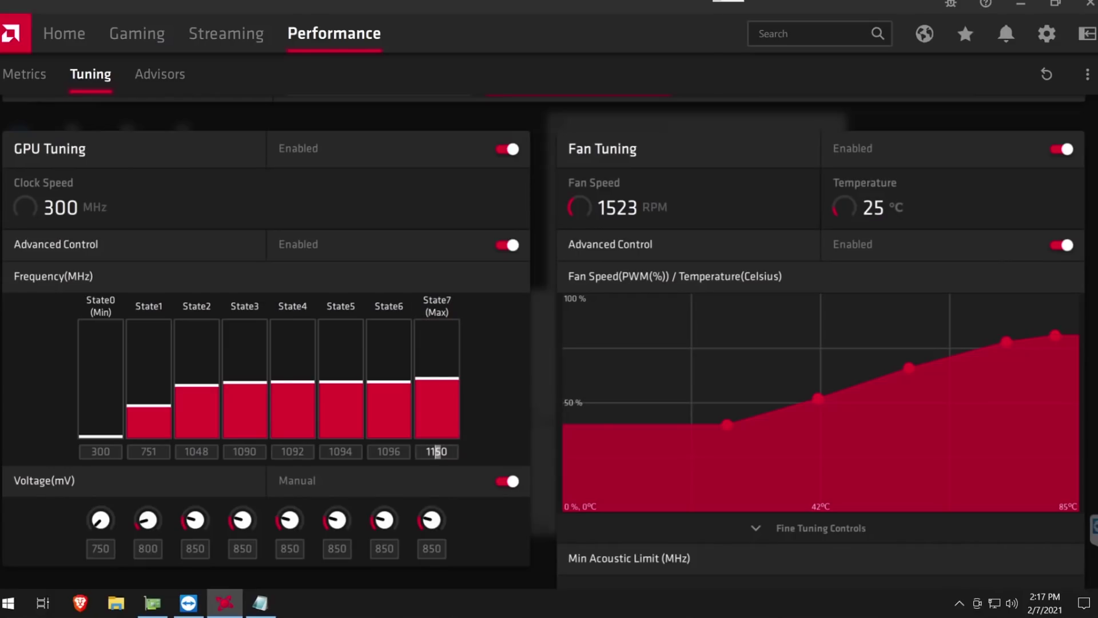
{"action": "type", "text": "3"}
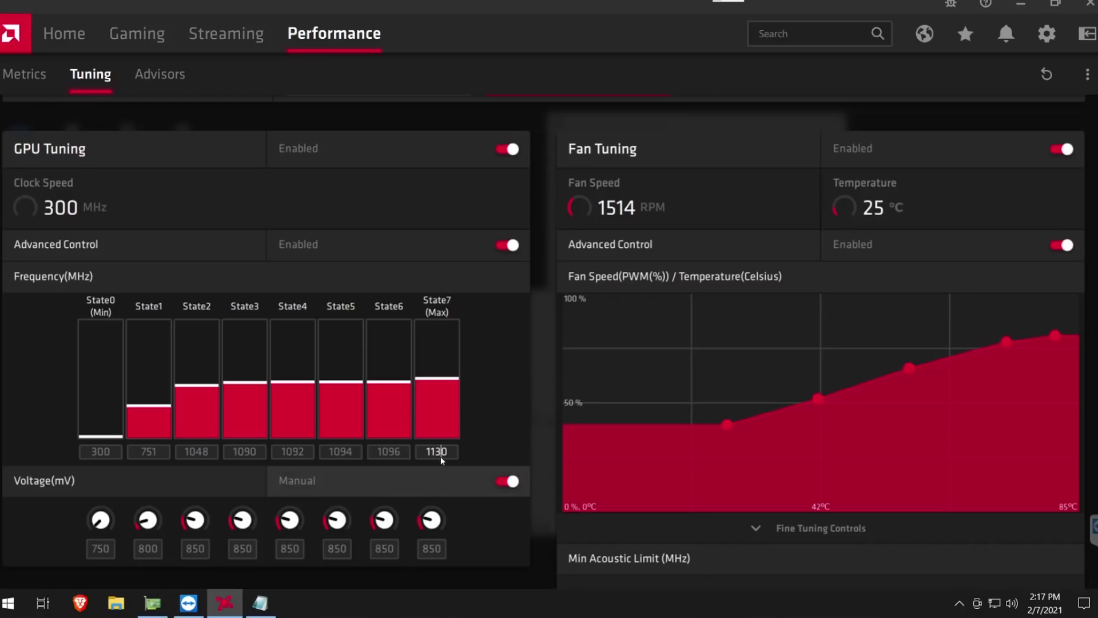
{"action": "scroll", "coordinate": [549, 343], "scroll_direction": "down", "scroll_amount": 5}
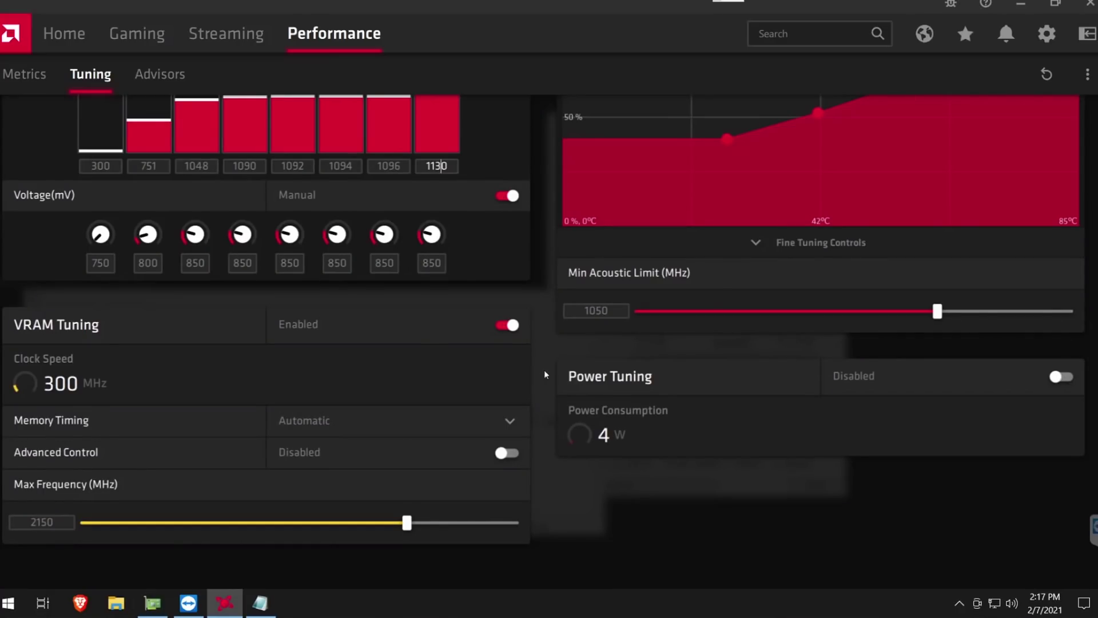
{"action": "scroll", "coordinate": [545, 374], "scroll_direction": "up", "scroll_amount": 3}
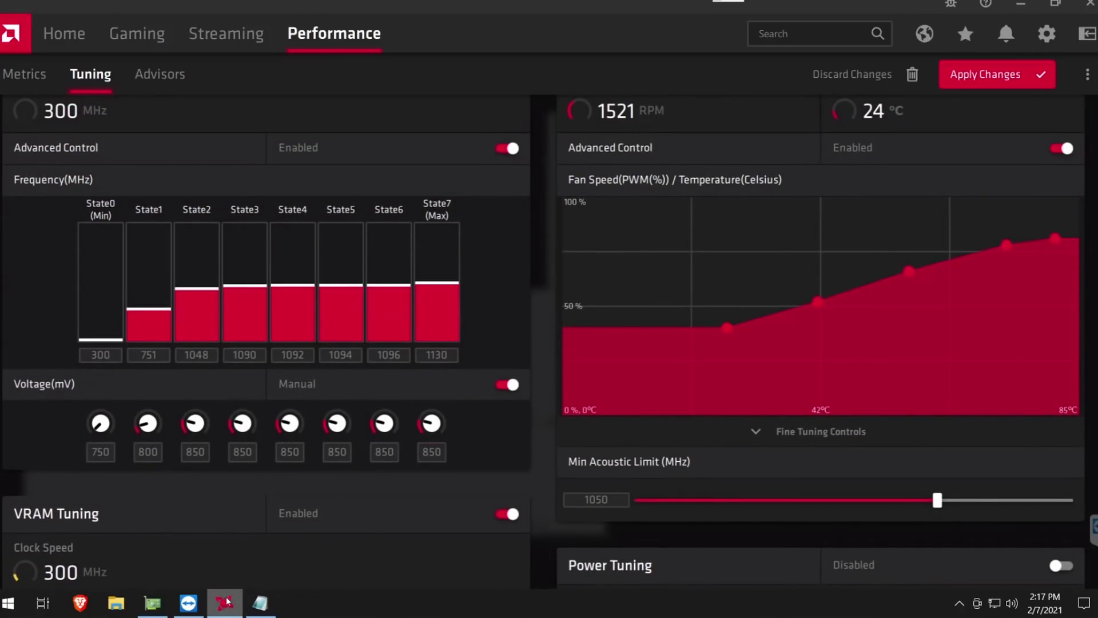
{"action": "left_click", "coordinate": [988, 75]}
{"action": "left_click", "coordinate": [1021, 4]}
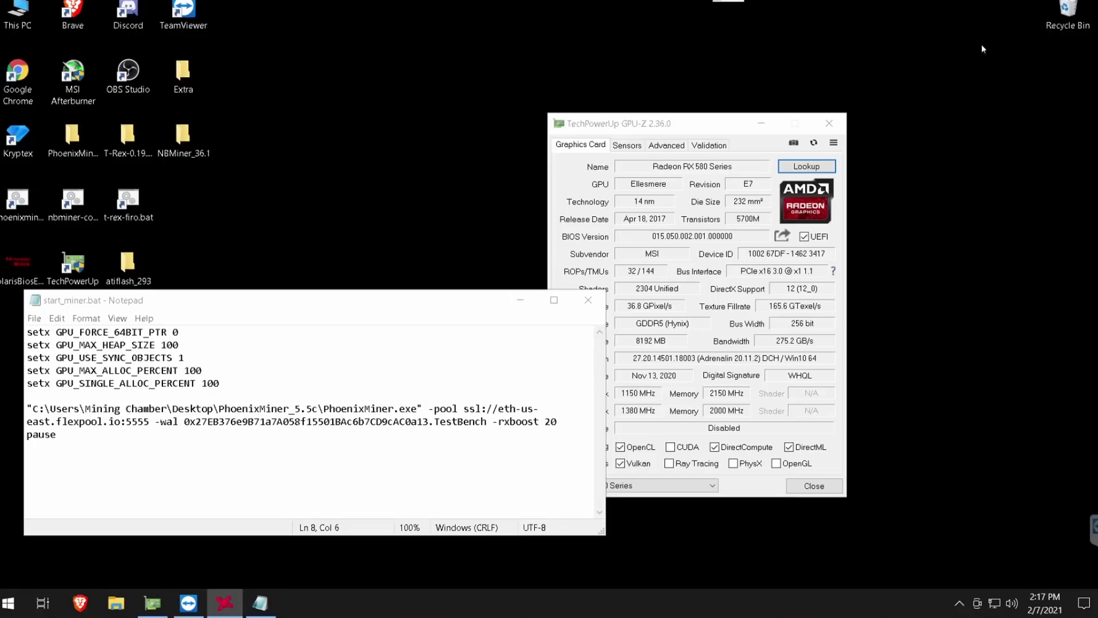
Run phoenixminer-eth.bat as administrator and check the GPU clock, fan and voltage tuning in AMD Radeon Software while mining
{"action": "right_click", "coordinate": [24, 214]}
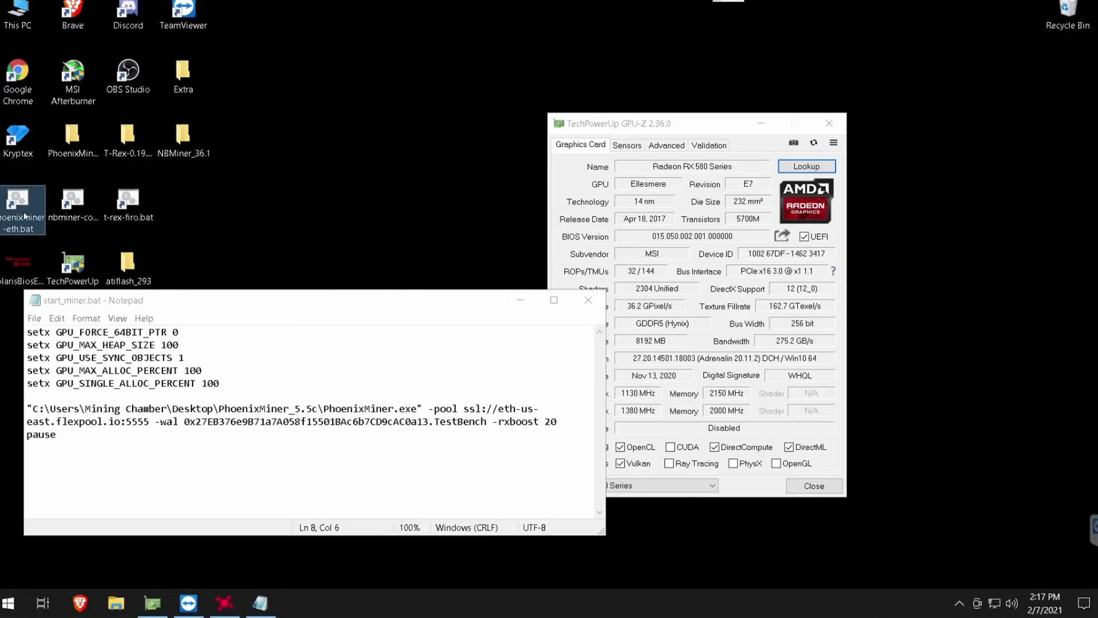
{"action": "left_click", "coordinate": [77, 353]}
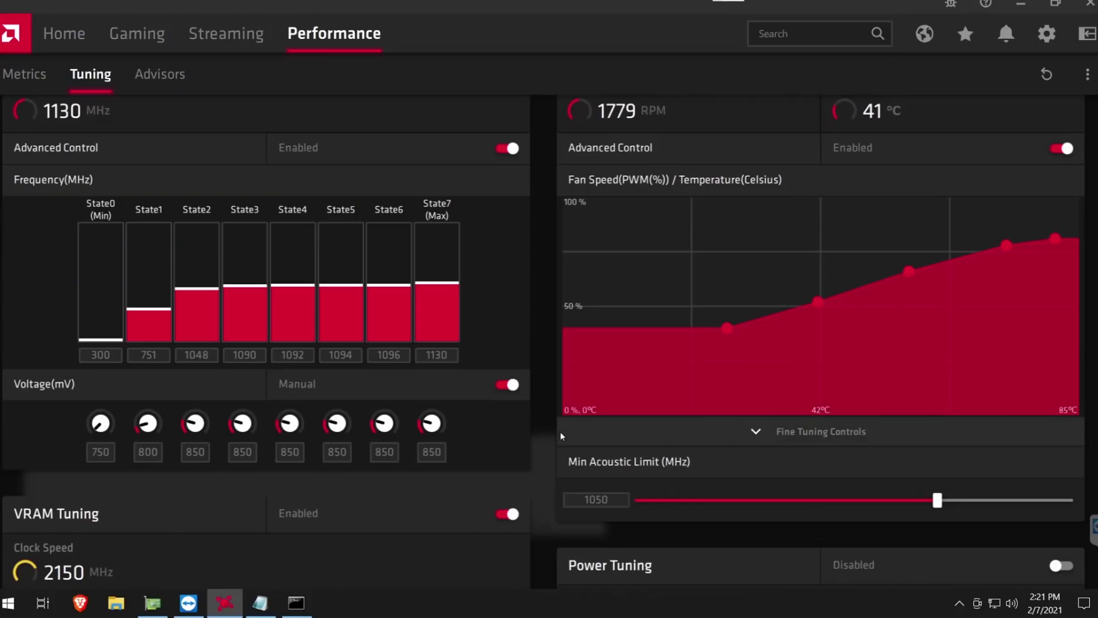
{"action": "scroll", "coordinate": [547, 449], "scroll_direction": "up", "scroll_amount": 4}
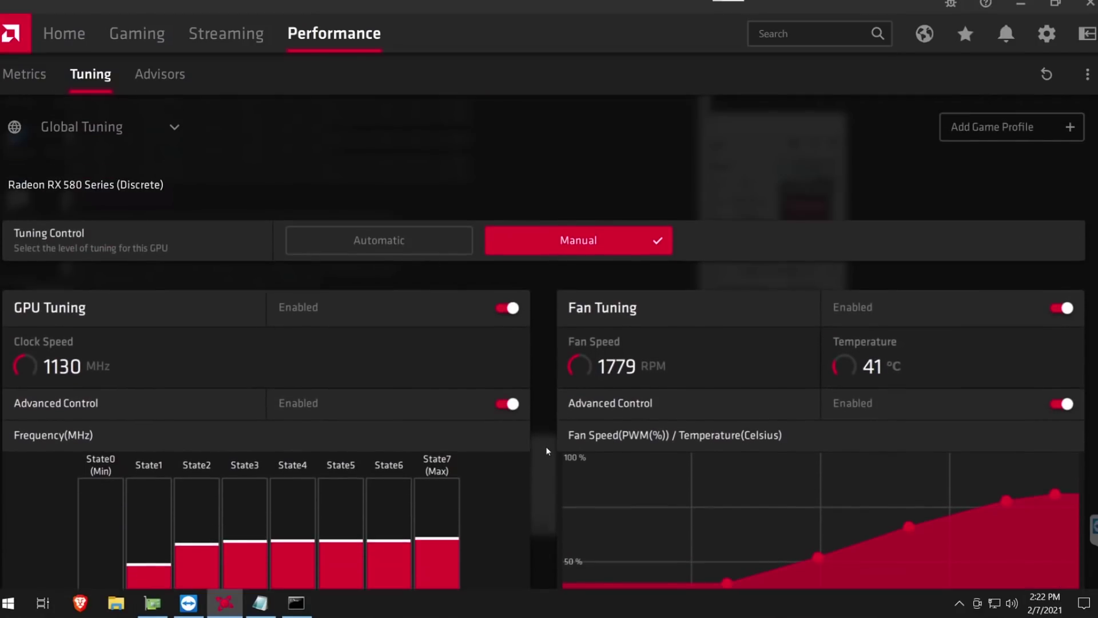
{"action": "scroll", "coordinate": [550, 451], "scroll_direction": "down", "scroll_amount": 2}
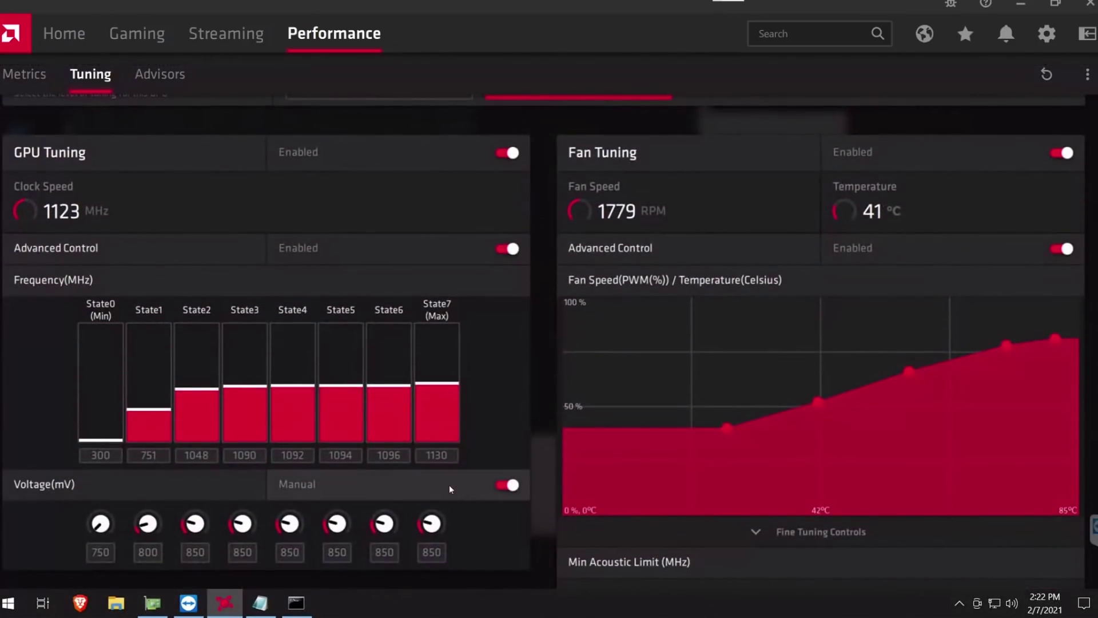
{"action": "scroll", "coordinate": [548, 431], "scroll_direction": "down", "scroll_amount": 2}
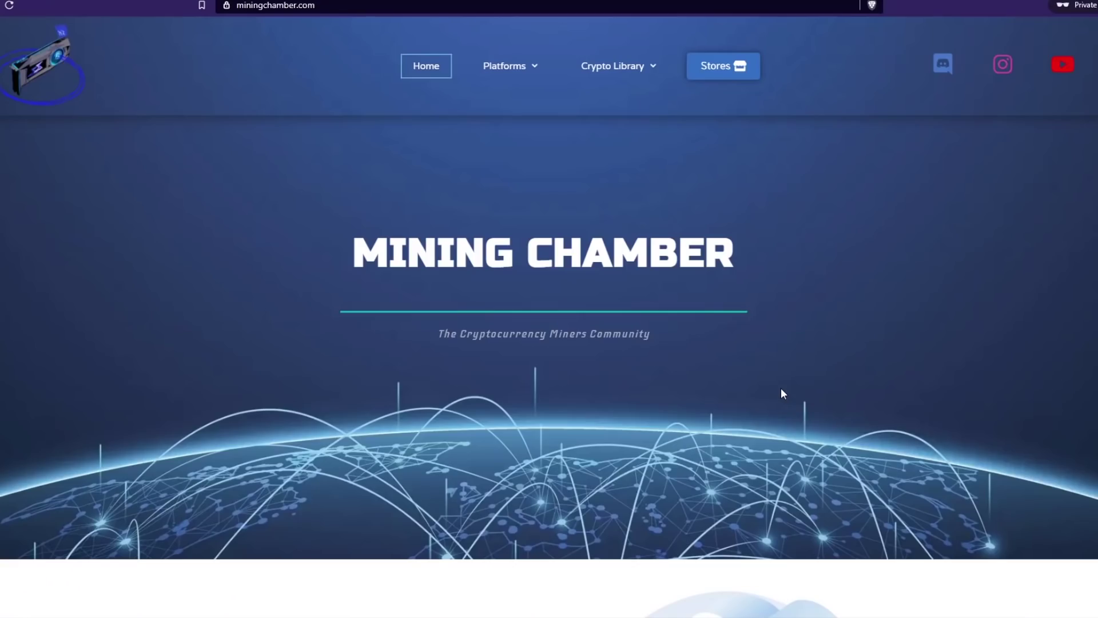
Look over the miningchamber.com home page and check GPU 3's hashrate on the Server Case worker in Hive OS
{"action": "scroll", "coordinate": [776, 395], "scroll_direction": "down", "scroll_amount": 12}
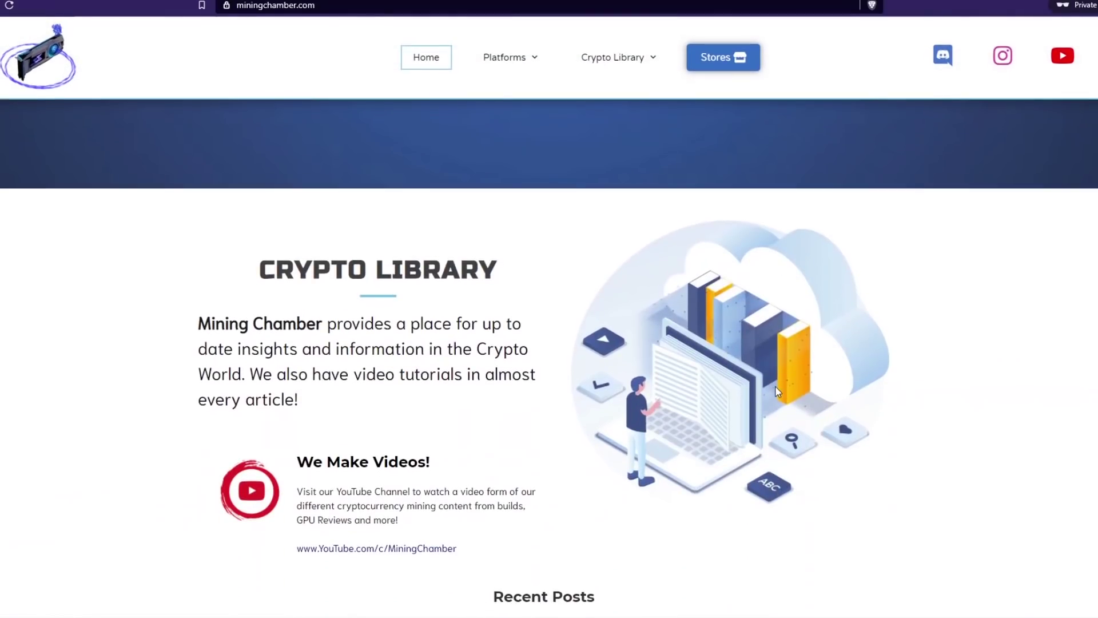
{"action": "scroll", "coordinate": [311, 260], "scroll_direction": "down", "scroll_amount": 2}
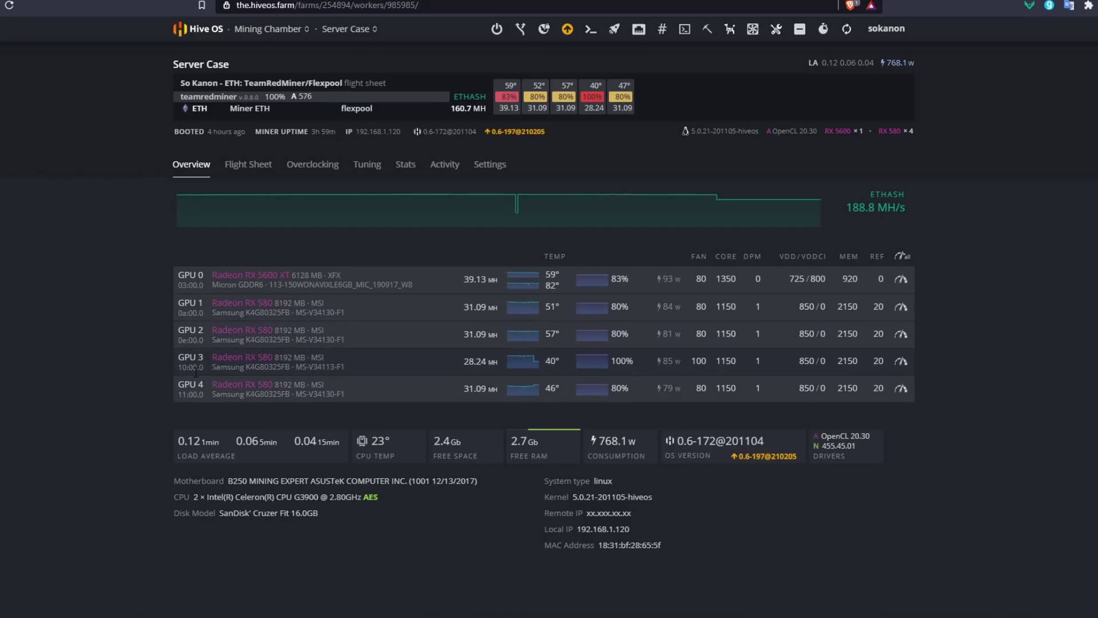
{"action": "left_click_drag", "start_coordinate": [484, 363], "coordinate": [467, 360]}
{"action": "key", "text": "alt+Left"}
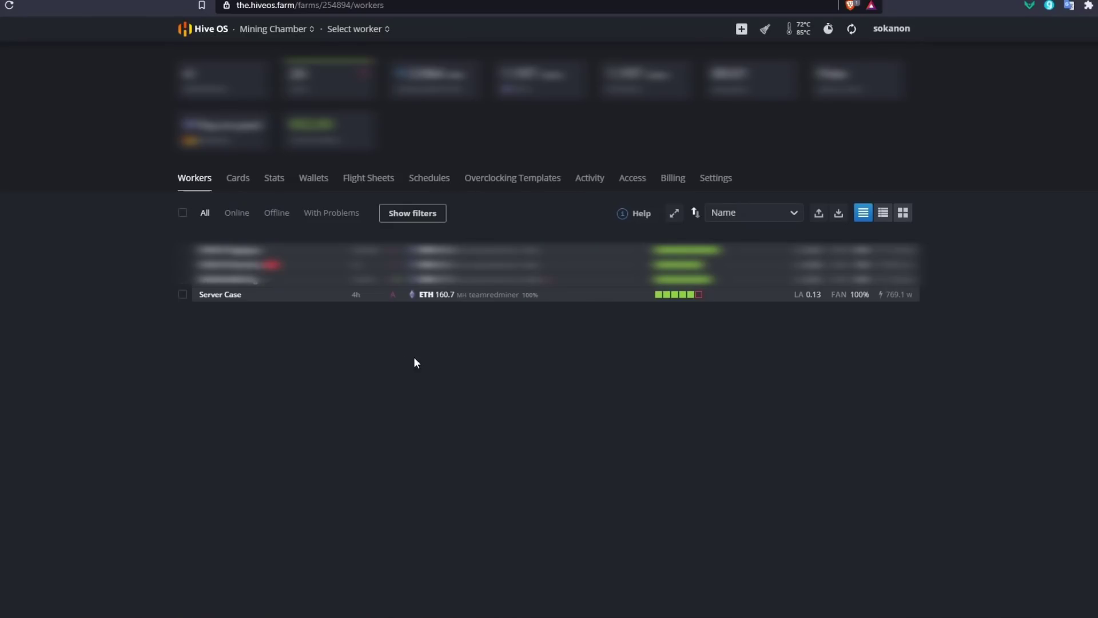
Show the farm's graphics cards in Hive OS, filtered to the Radeon RX 580 model
{"action": "left_click", "coordinate": [239, 181]}
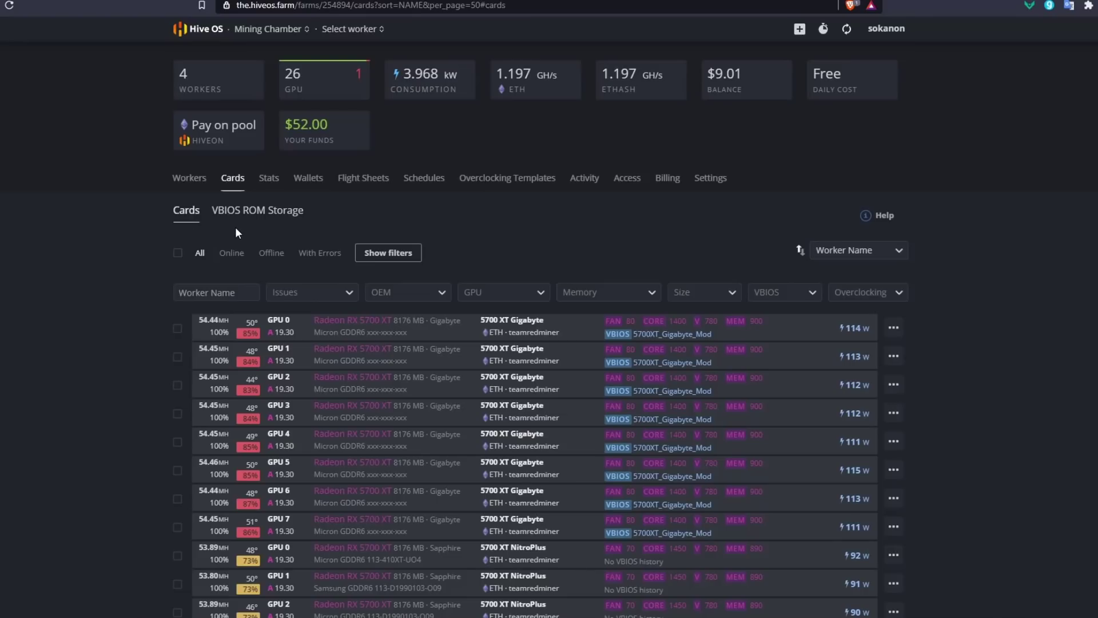
{"action": "left_click", "coordinate": [514, 302]}
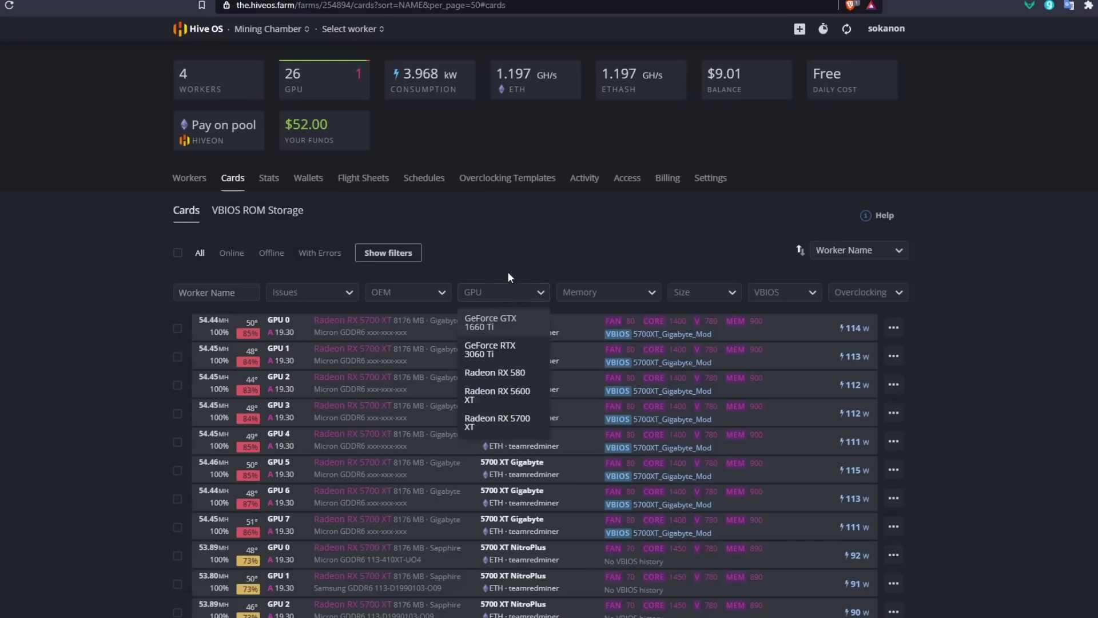
{"action": "left_click", "coordinate": [505, 376]}
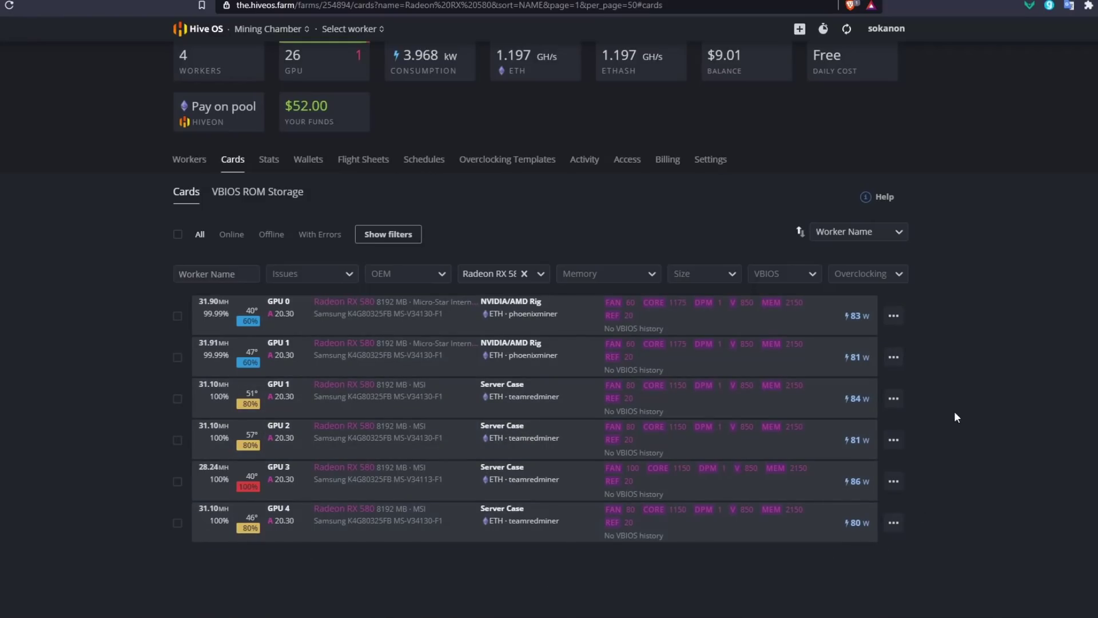
Examine the VBIOS download options for GPU 0 on the NVIDIA/AMD Rig, including saving to the farm's VBIOS storage, and leave without downloading
{"action": "left_click", "coordinate": [894, 316]}
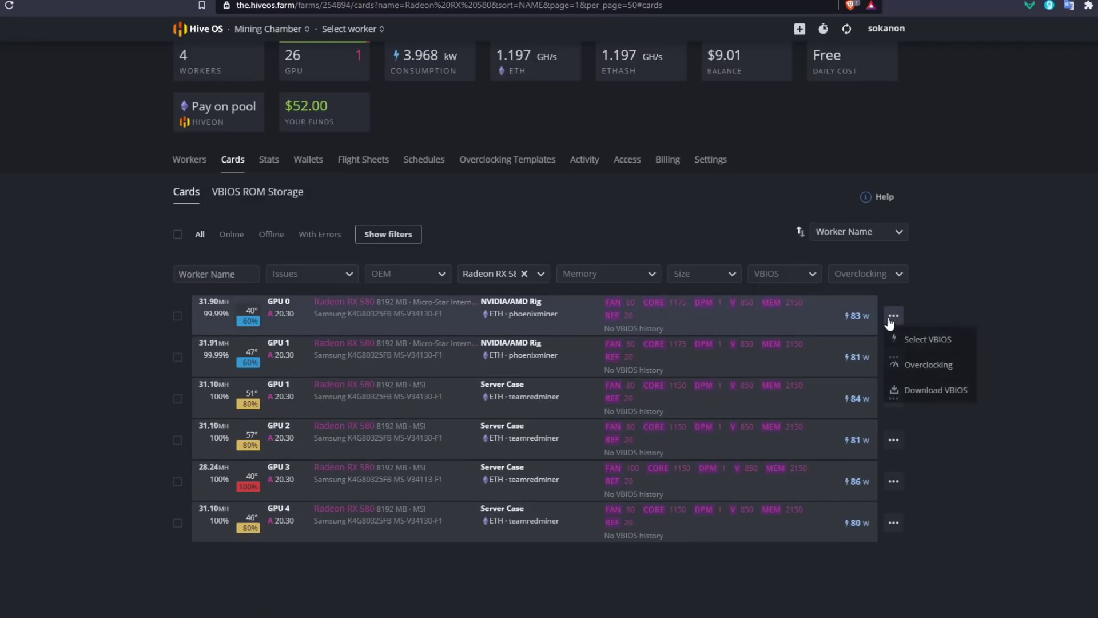
{"action": "left_click", "coordinate": [938, 395]}
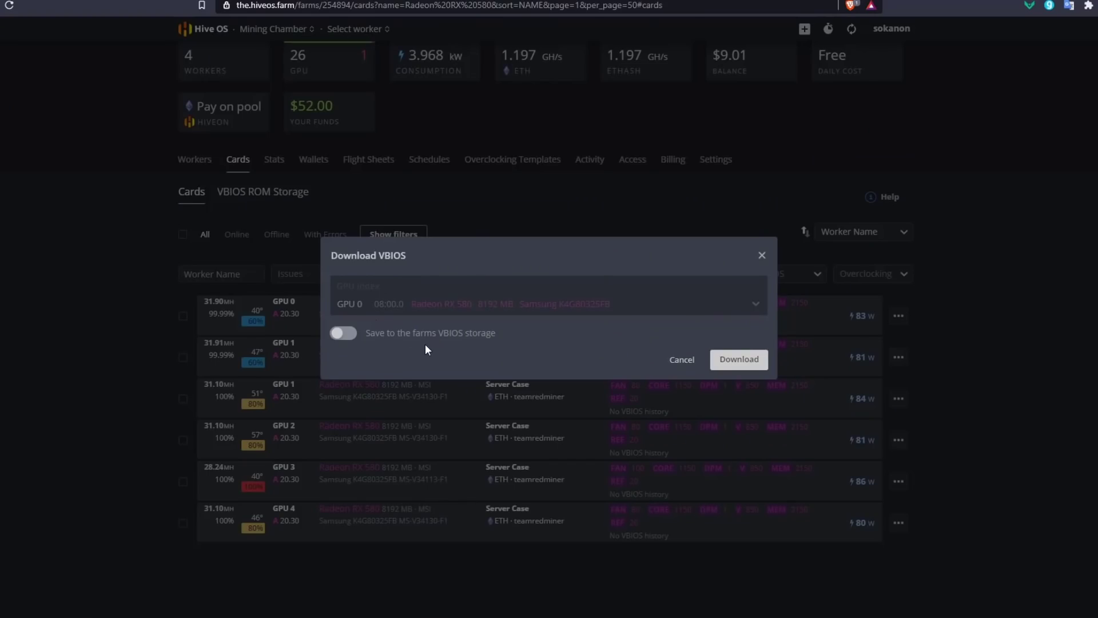
{"action": "left_click", "coordinate": [348, 335]}
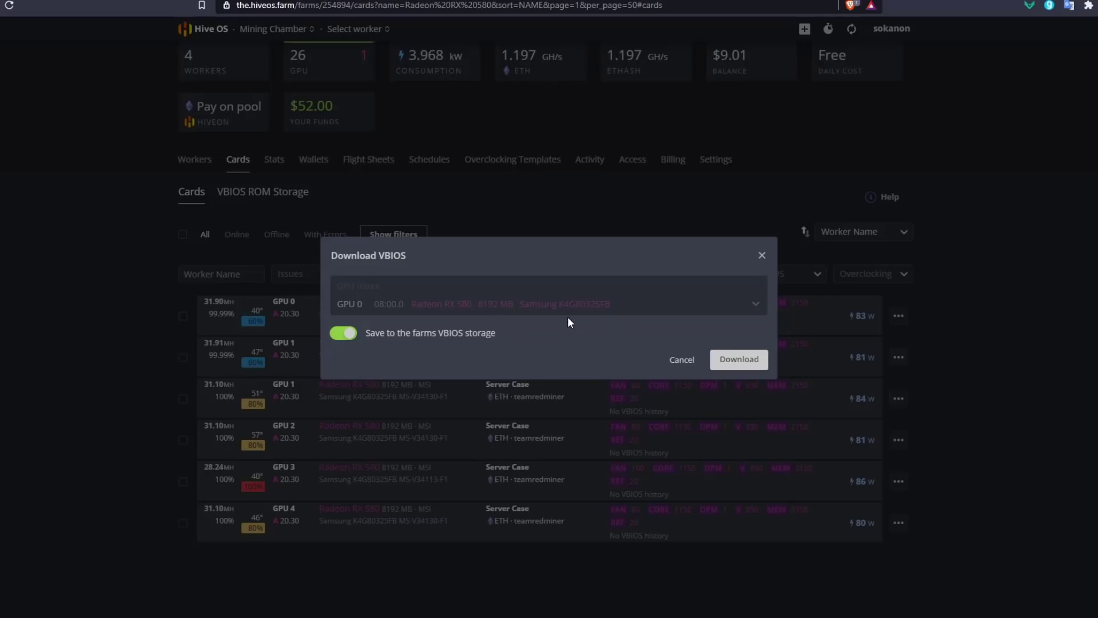
{"action": "left_click", "coordinate": [682, 359]}
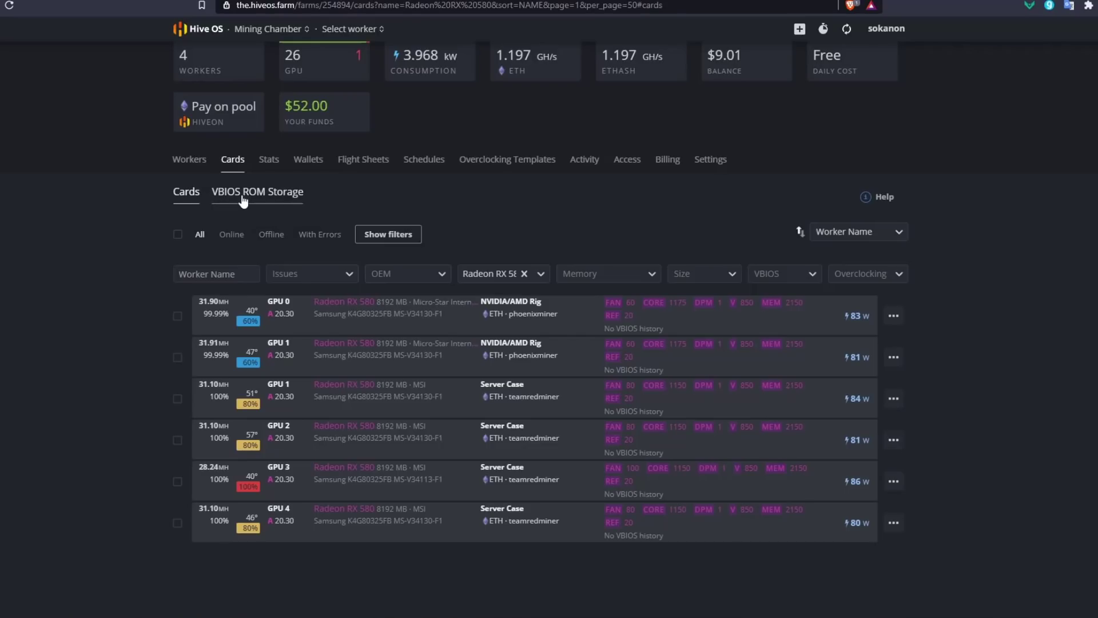
Inspect the VBIOS ROM storage and its upload form's ROM file, name and description fields, and leave without uploading
{"action": "left_click", "coordinate": [272, 197]}
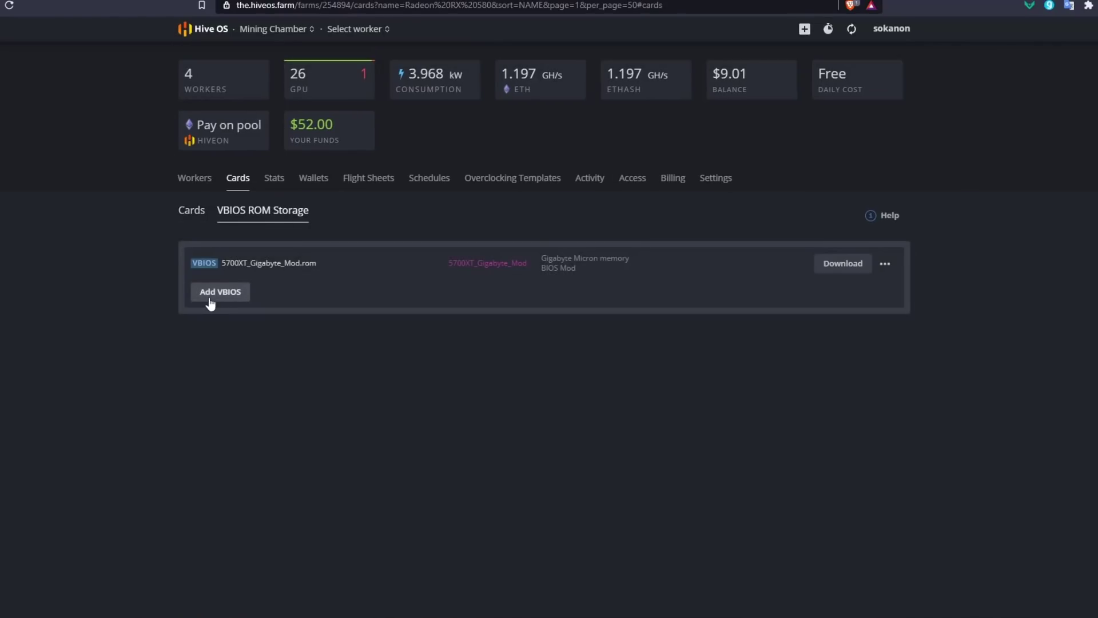
{"action": "left_click", "coordinate": [233, 298]}
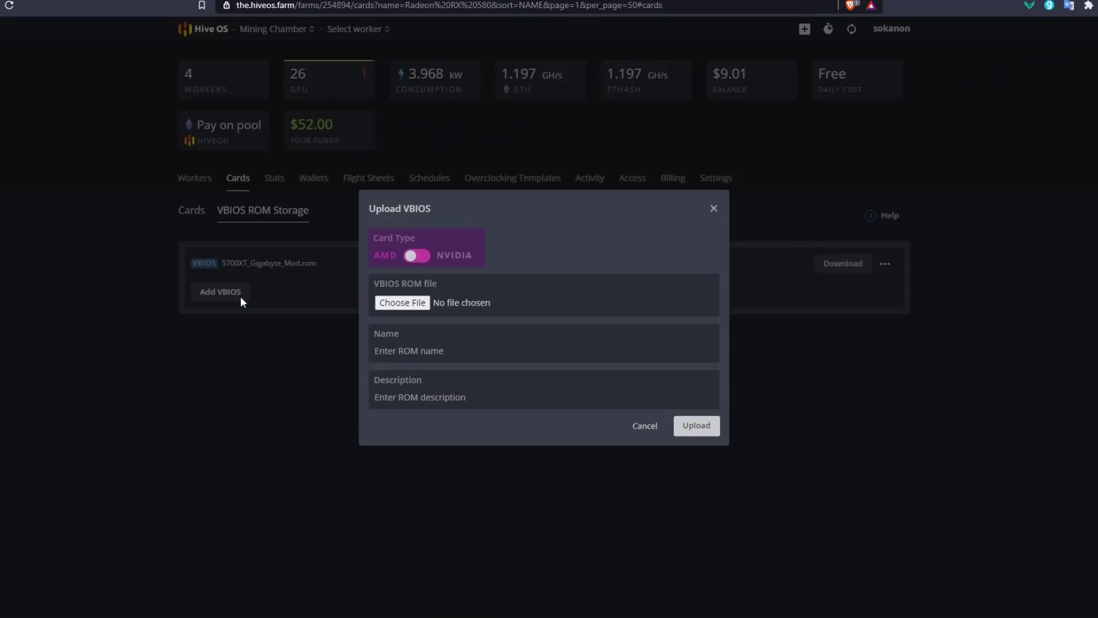
{"action": "left_click", "coordinate": [418, 305]}
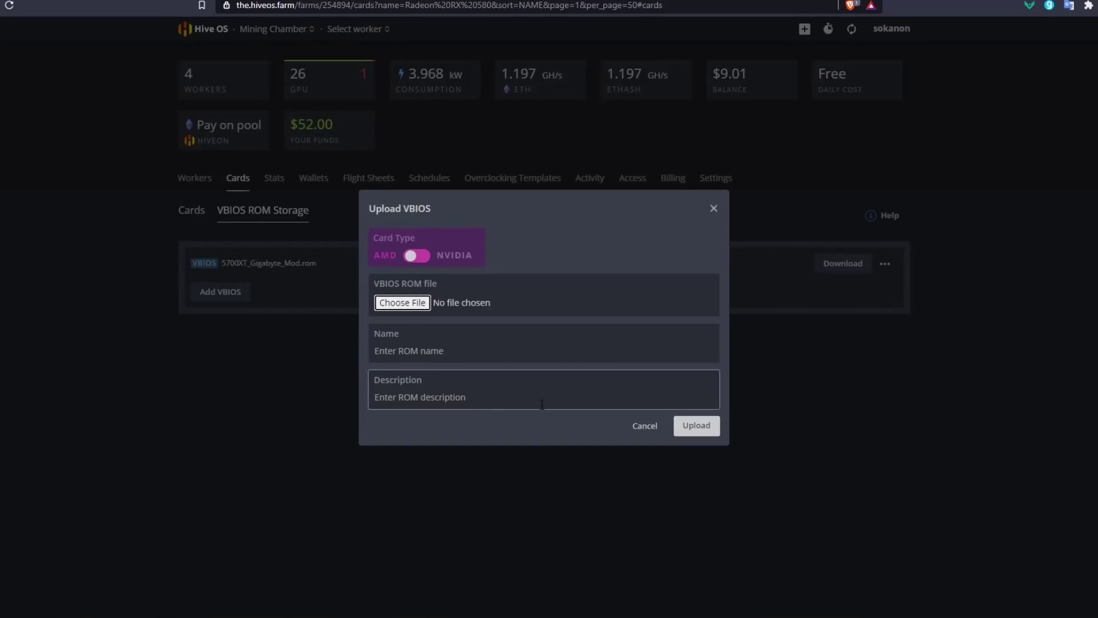
{"action": "left_click", "coordinate": [644, 425]}
Return to the card list and review the VBIOS selection and flashing options for GPU 0 on the NVIDIA/AMD Rig without flashing
{"action": "left_click", "coordinate": [191, 211]}
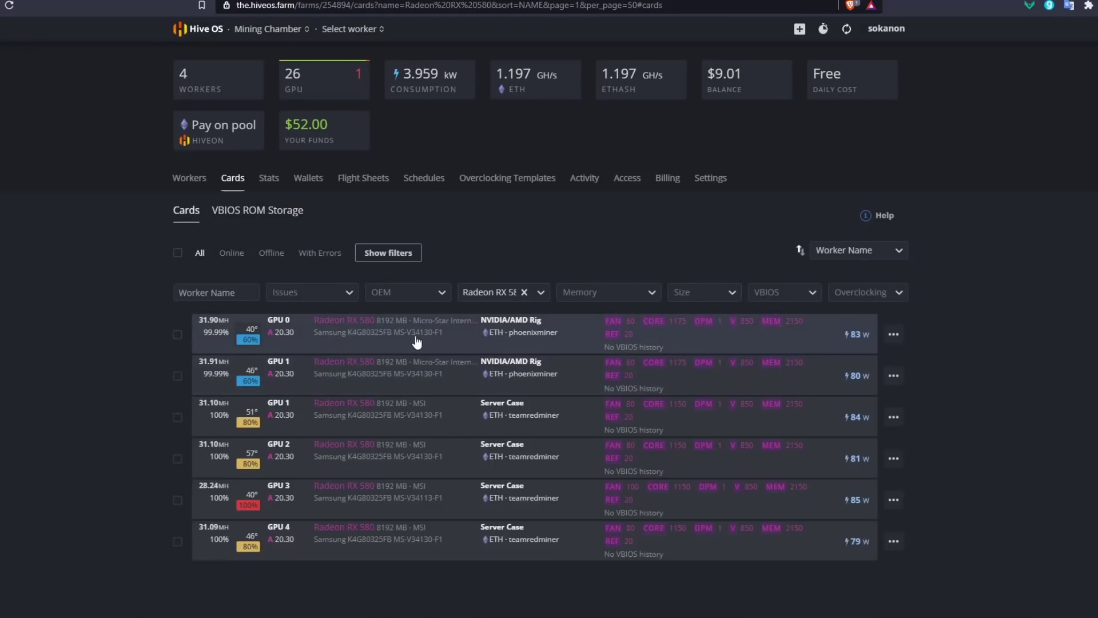
{"action": "left_click", "coordinate": [893, 334]}
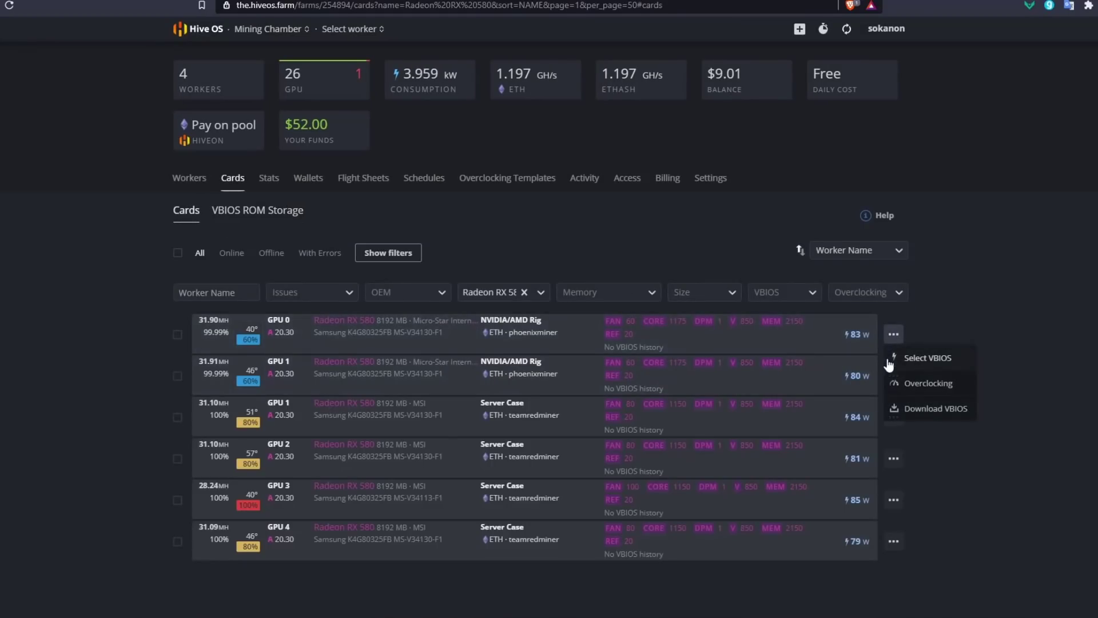
{"action": "left_click", "coordinate": [919, 359]}
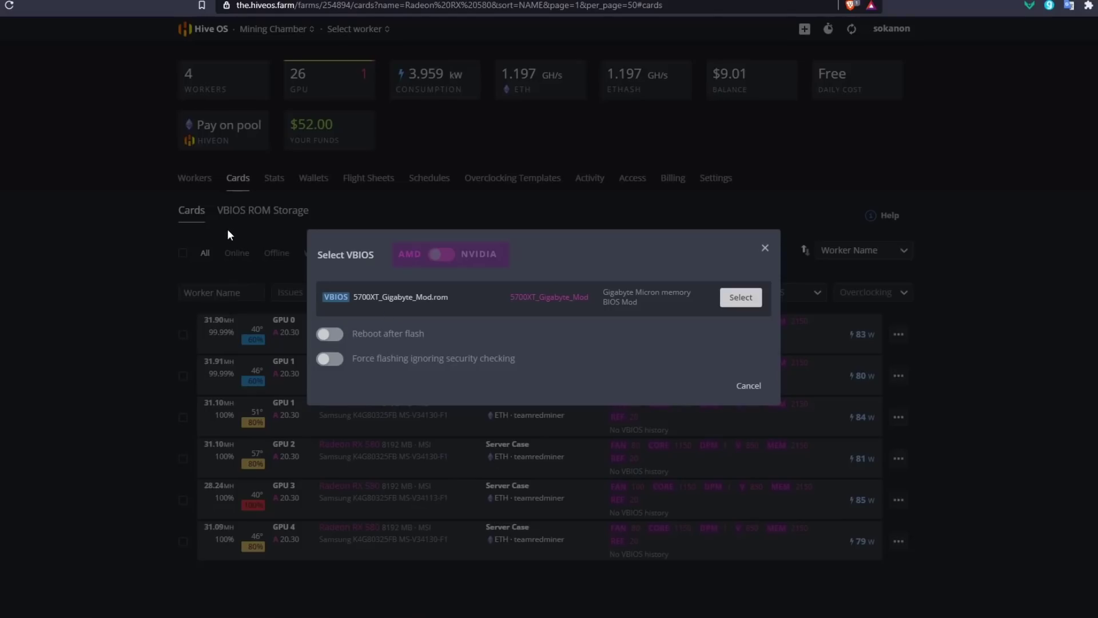
{"action": "left_click", "coordinate": [748, 386]}
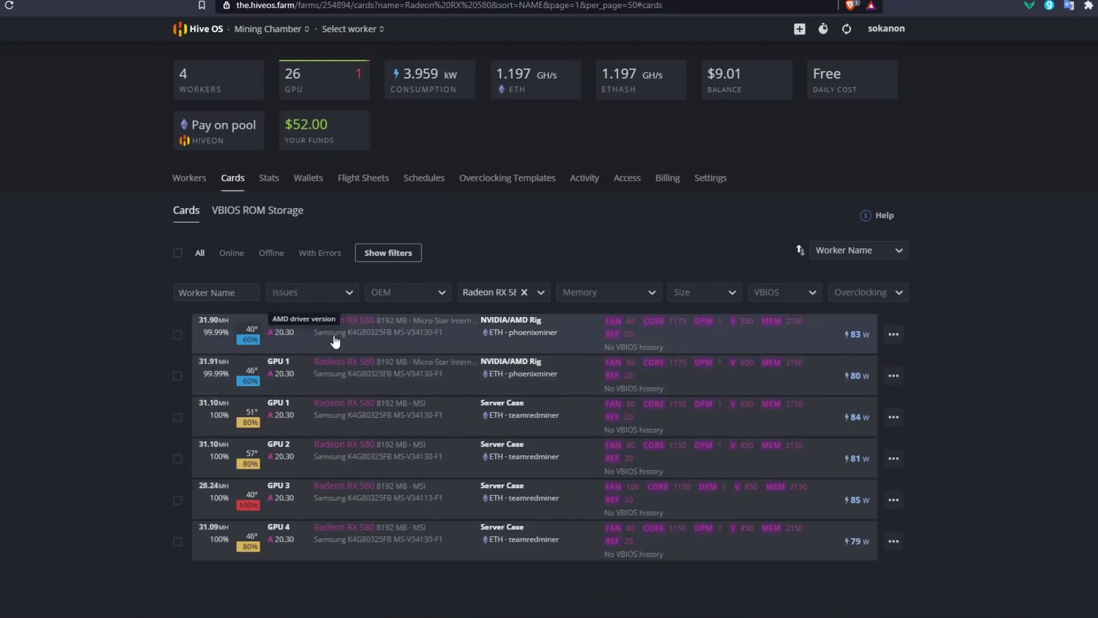